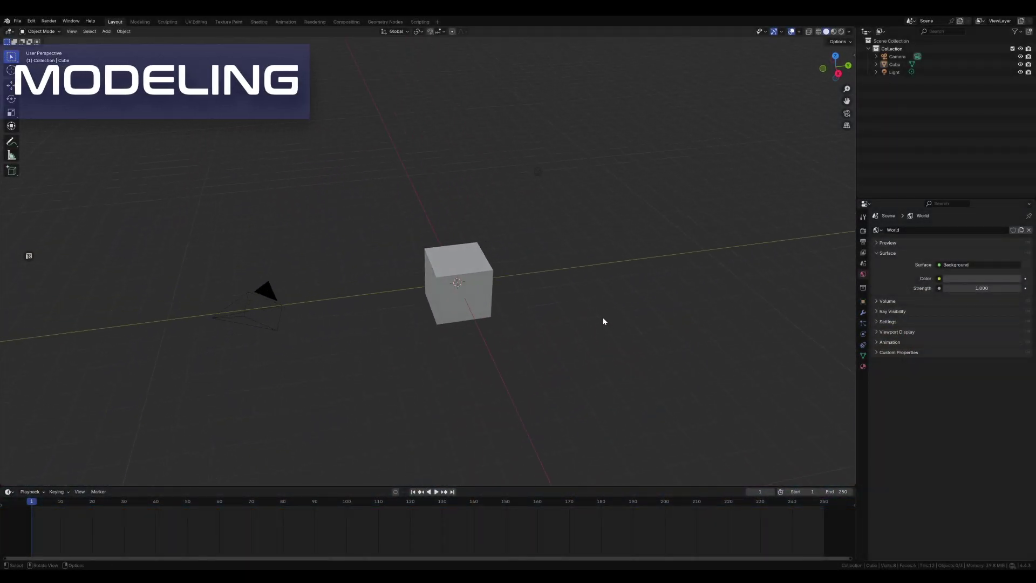
Delete all the default objects from the scene.
key(a)
key(x)
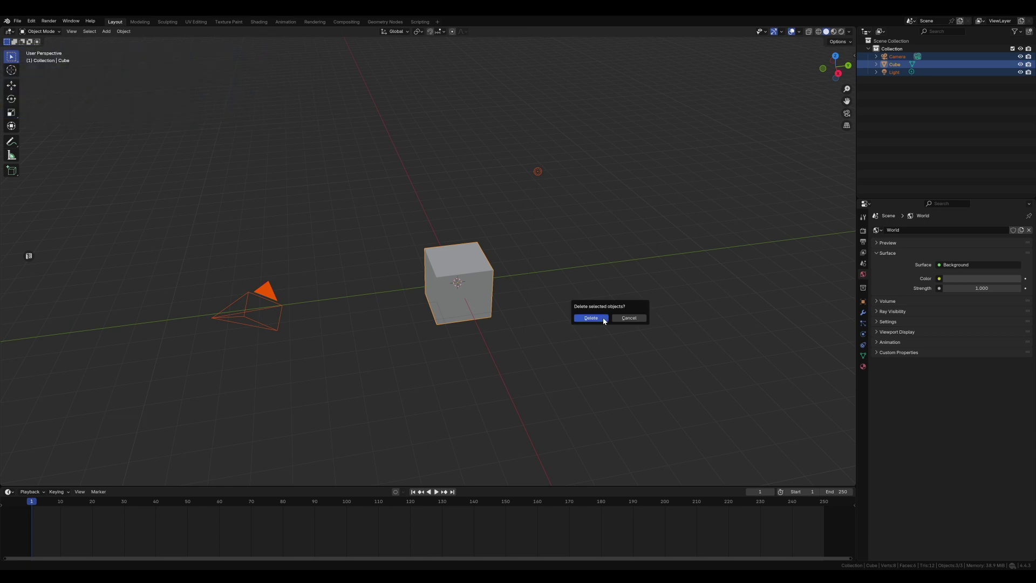
click(591, 318)
Add a mesh circle with 64 vertices at the world origin.
middle_drag(605, 322, 578, 248)
key(shift+a)
mouse_move(579, 253)
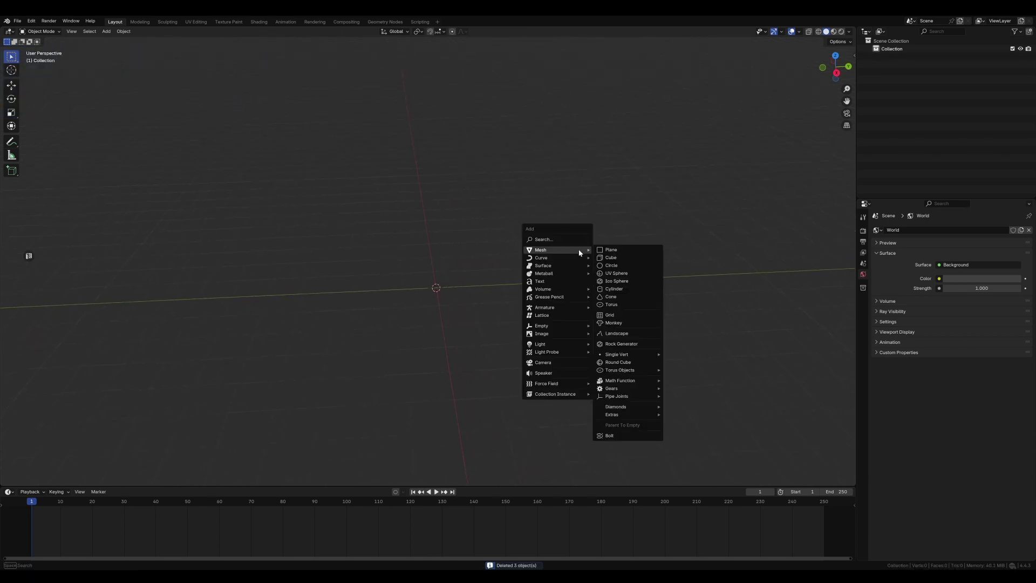
click(621, 266)
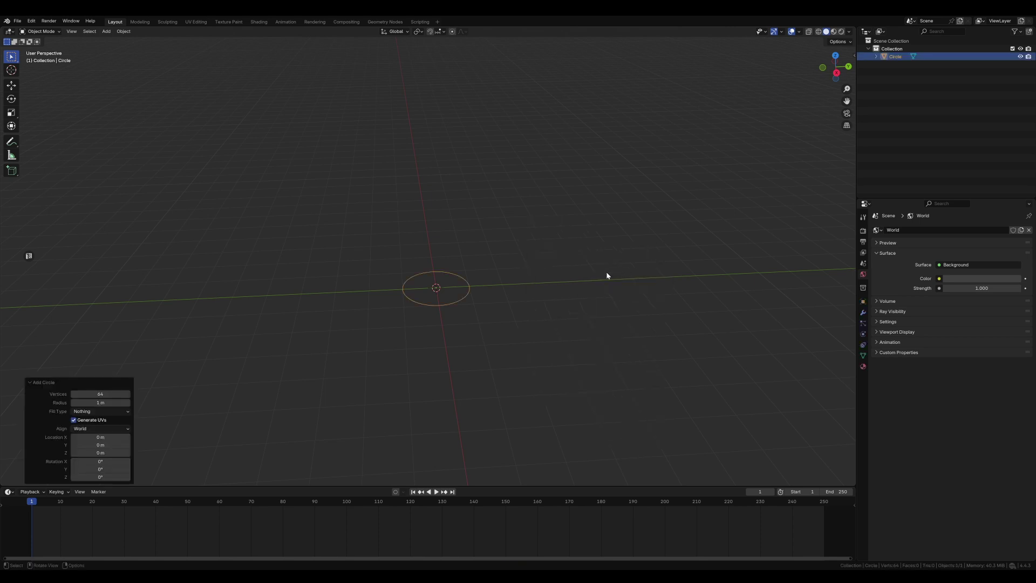
drag(100, 394, 111, 394)
click(111, 394)
key(Return)
In Edit Mode, rotate the whole circle 90 degrees around the X axis so it stands upright.
key(Tab)
scroll(507, 306, up, 1)
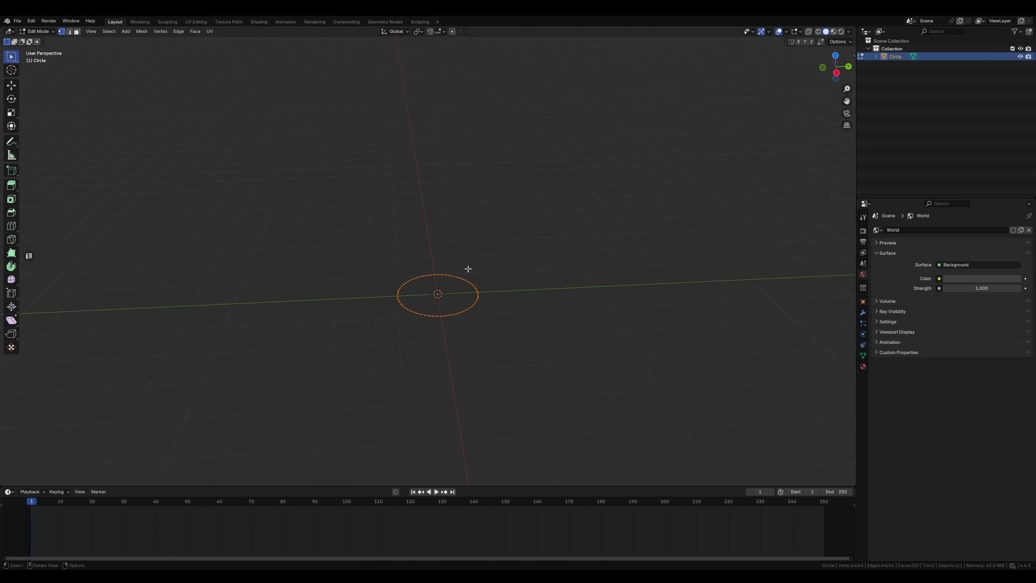
click(69, 32)
key(alt+a)
shift+click(78, 32)
key(a)
shift+middle_drag(527, 314, 498, 291)
key(r)
key(x)
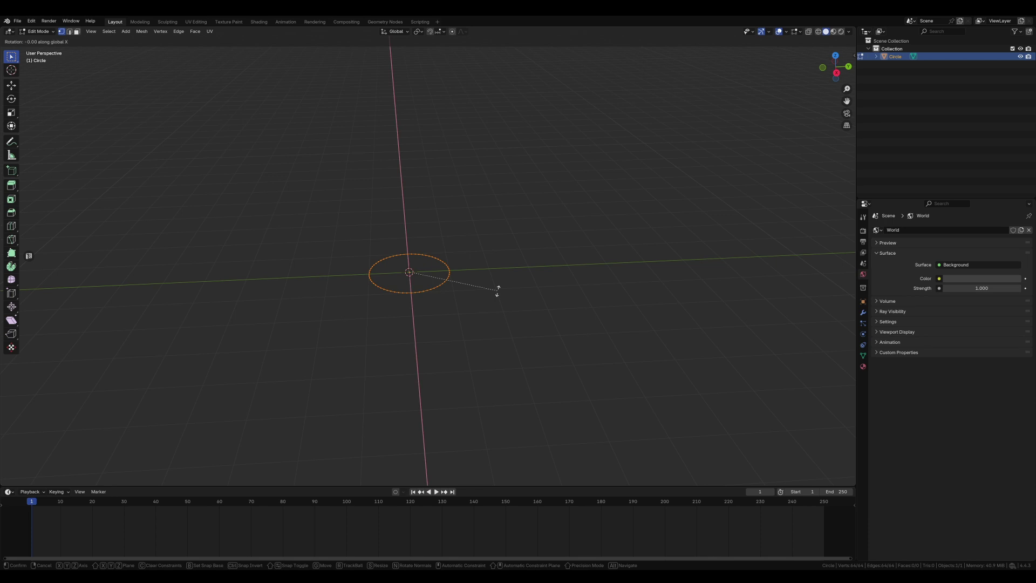
text(90)
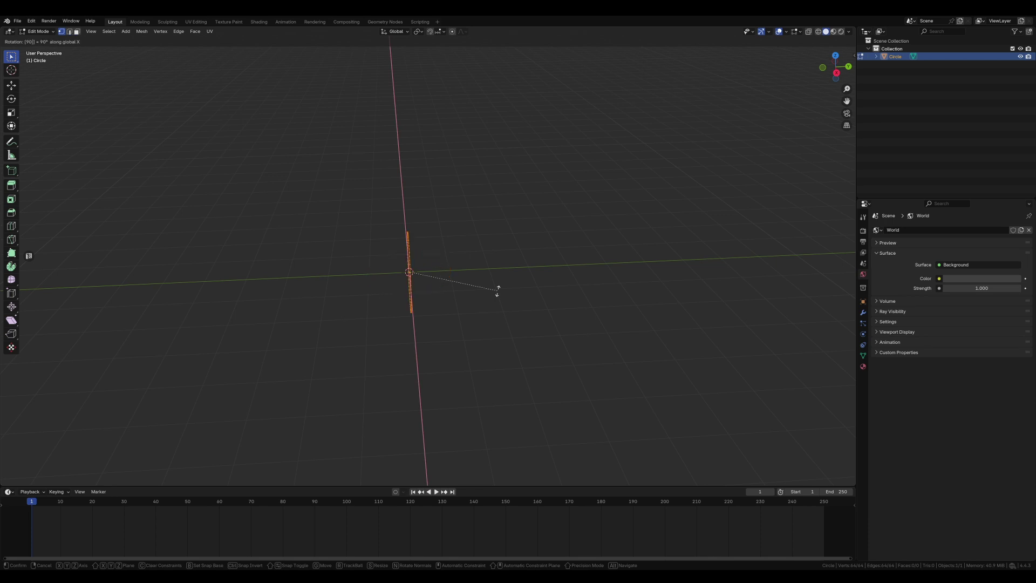
key(Return)
Scale the upright circle's geometry uniformly by a factor of 30.
middle_drag(497, 292, 525, 284)
text(s30)
key(Return)
scroll(553, 275, down, 5)
middle_drag(553, 276, 606, 277)
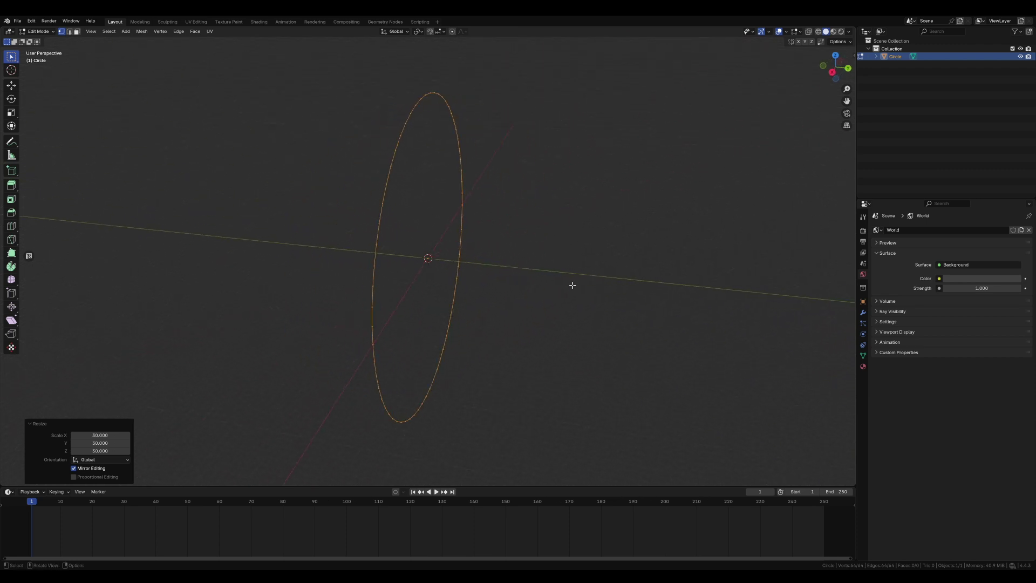
Increase the viewport's clip end distance so distant geometry can be displayed.
key(n)
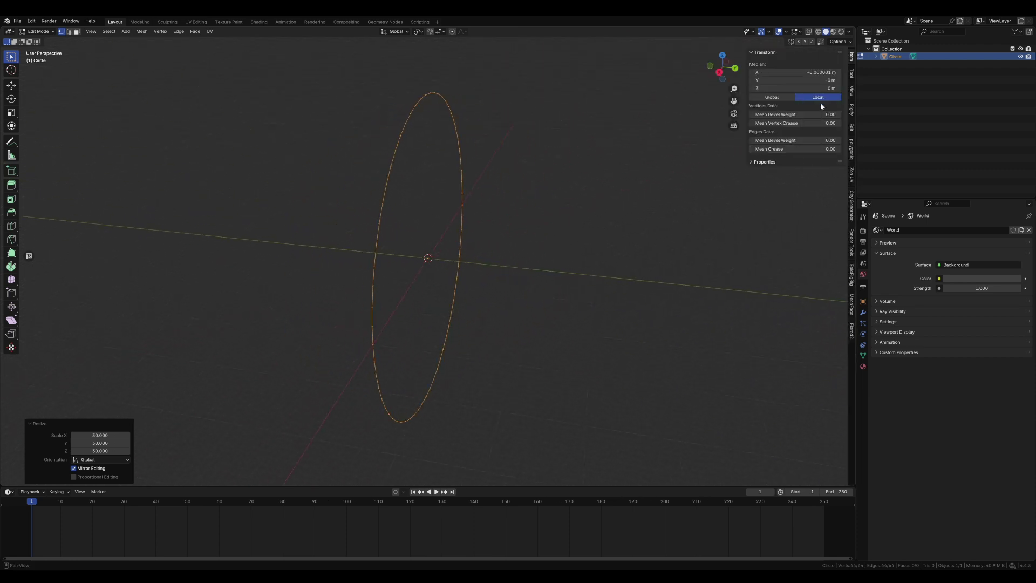
click(853, 90)
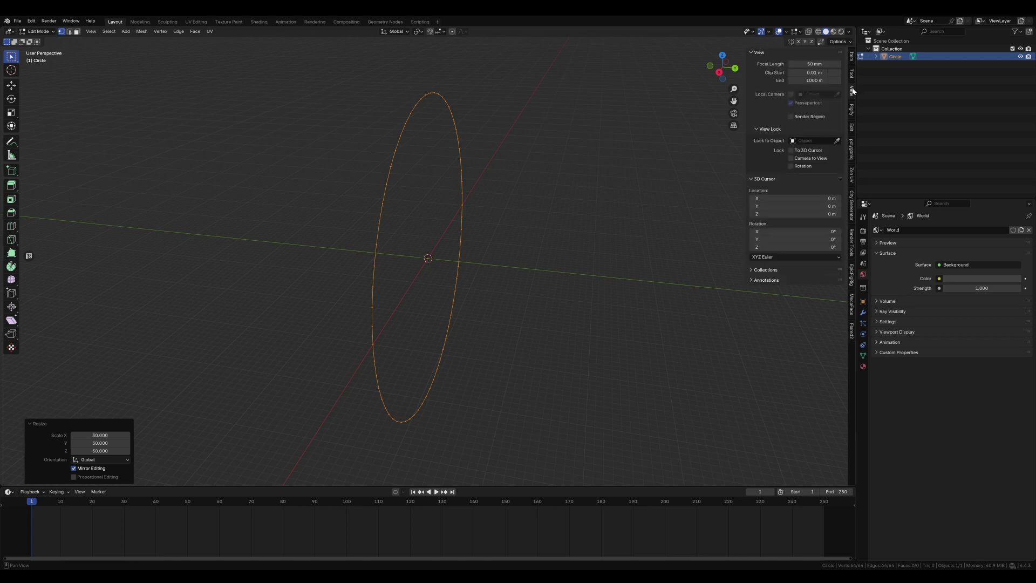
click(817, 81)
click(815, 80)
click(800, 80)
text(0)
key(Return)
key(n)
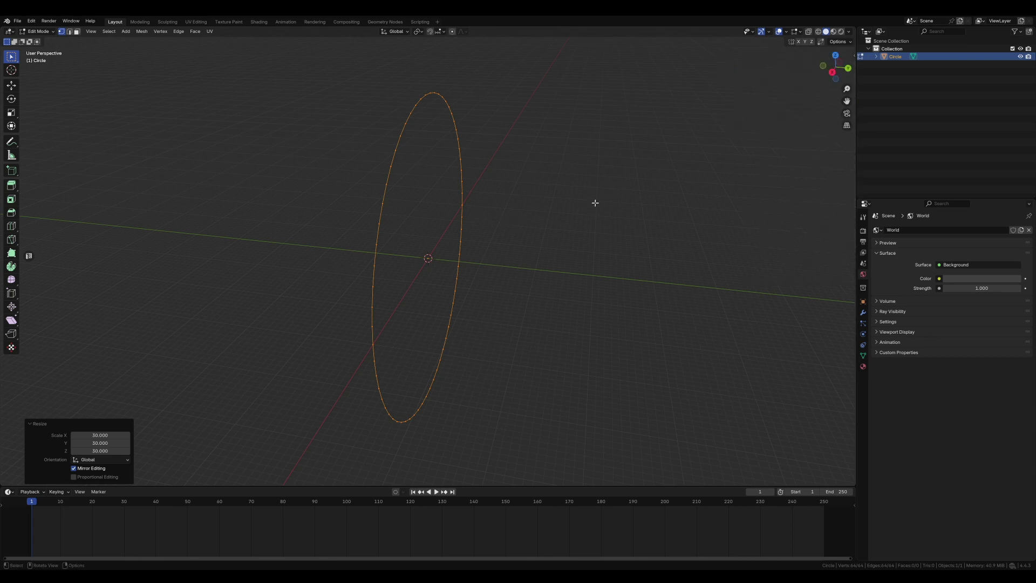
Extrude the circle 2000 m along the Y axis to form a long open tube.
middle_drag(570, 259, 613, 263)
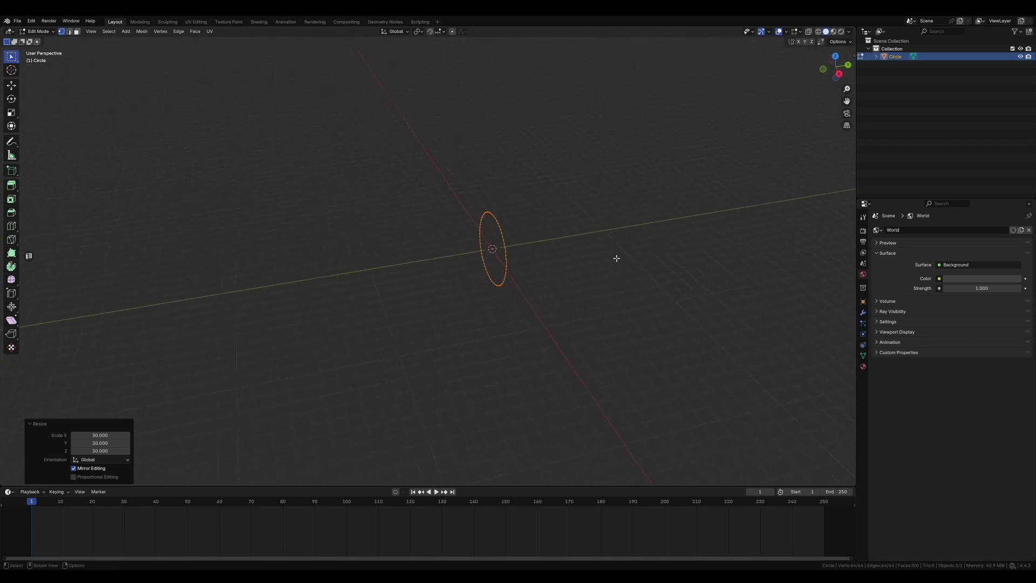
key(e)
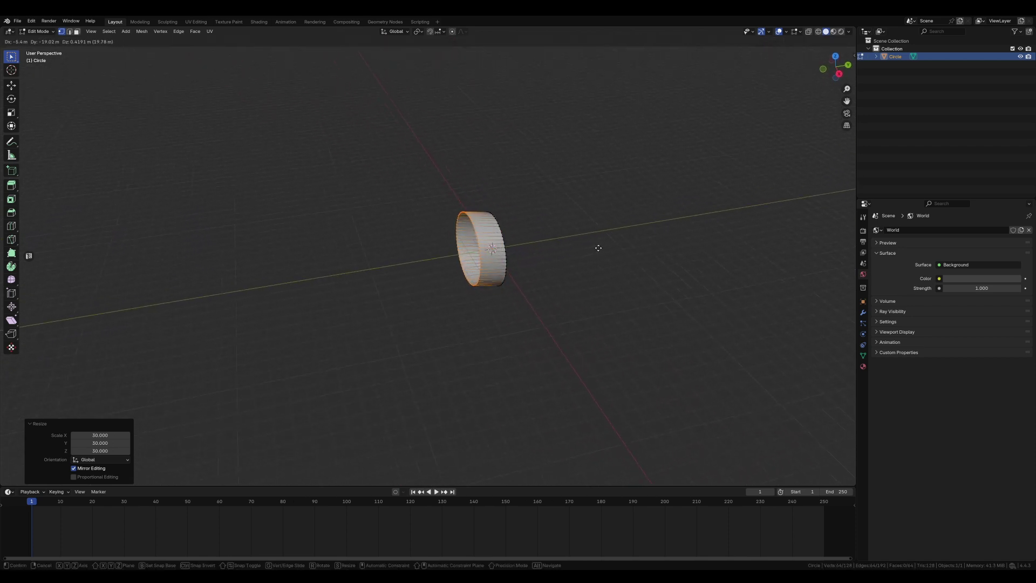
key(y)
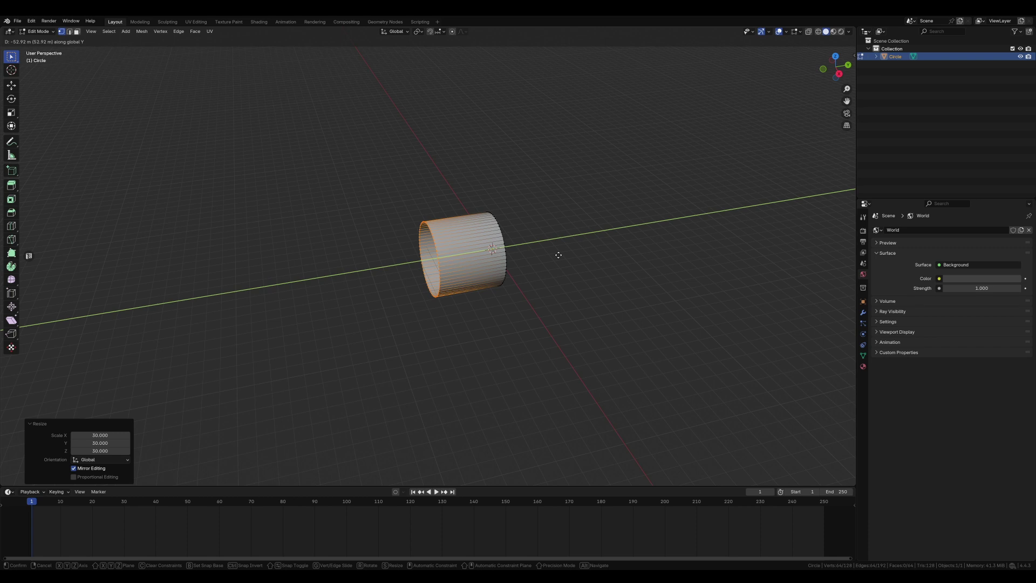
text(2000)
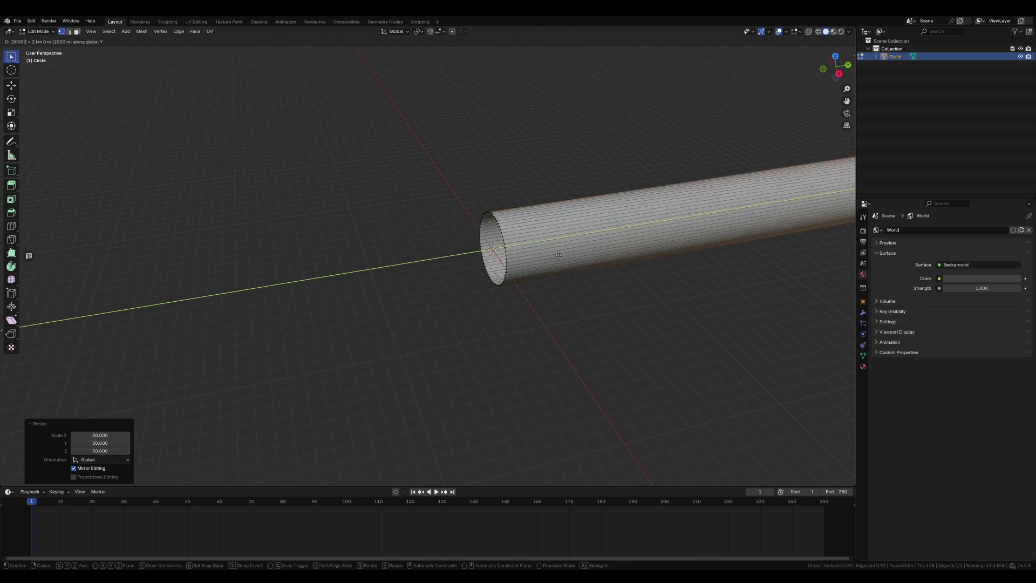
key(Return)
mouse_move(674, 267)
shift+middle_down()
mouse_move(334, 343)
mouse_move(452, 303)
mouse_move(398, 330)
mouse_move(435, 343)
mouse_move(614, 317)
mouse_move(618, 303)
mouse_move(621, 320)
mouse_move(569, 312)
mouse_move(642, 309)
mouse_move(669, 282)
shift+middle_up()
scroll(452, 303, down, 3)
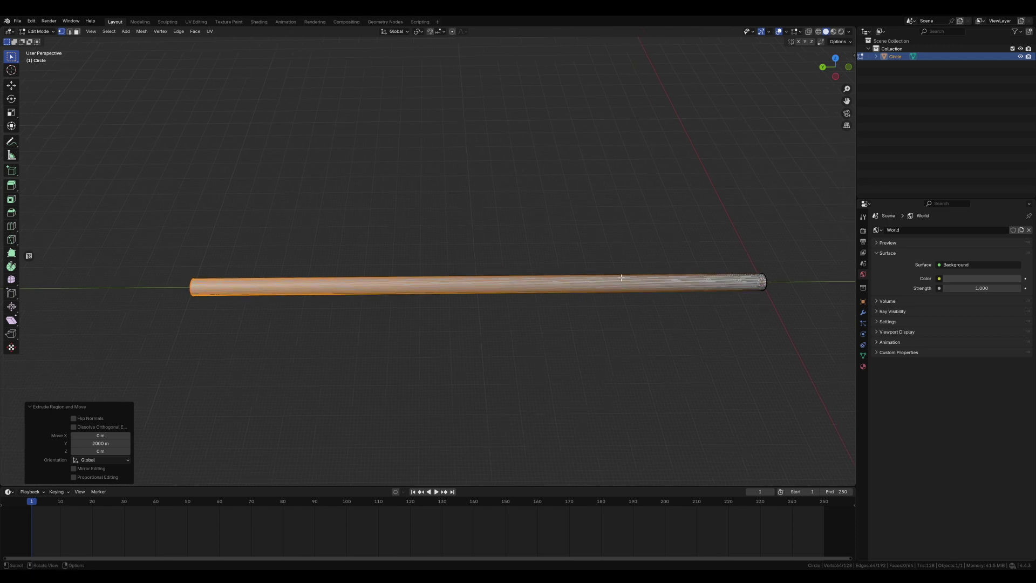
Add one loop cut around the tube and slide it toward the far end, to a factor of about -0.618.
key(ctrl+r)
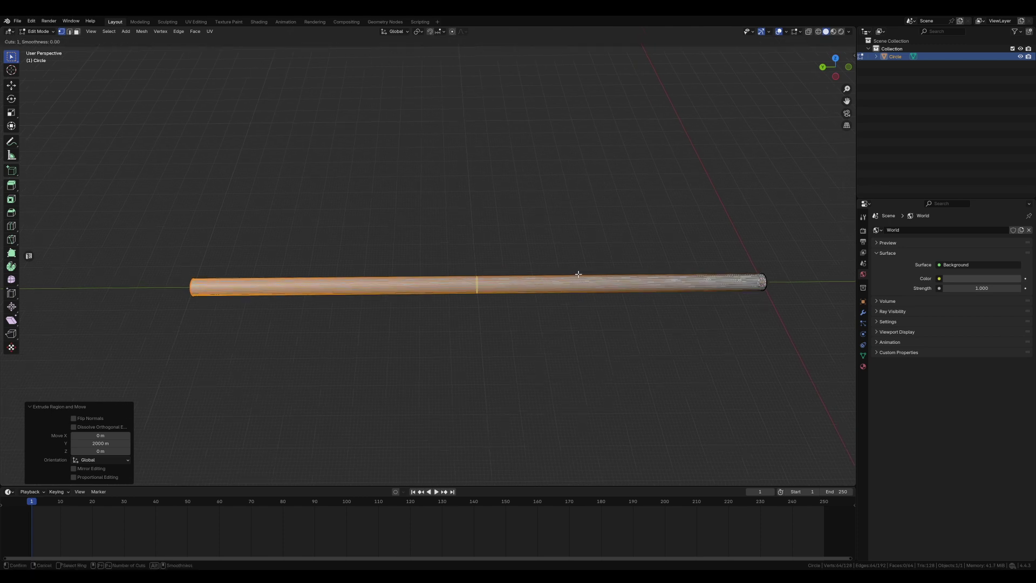
click(579, 275)
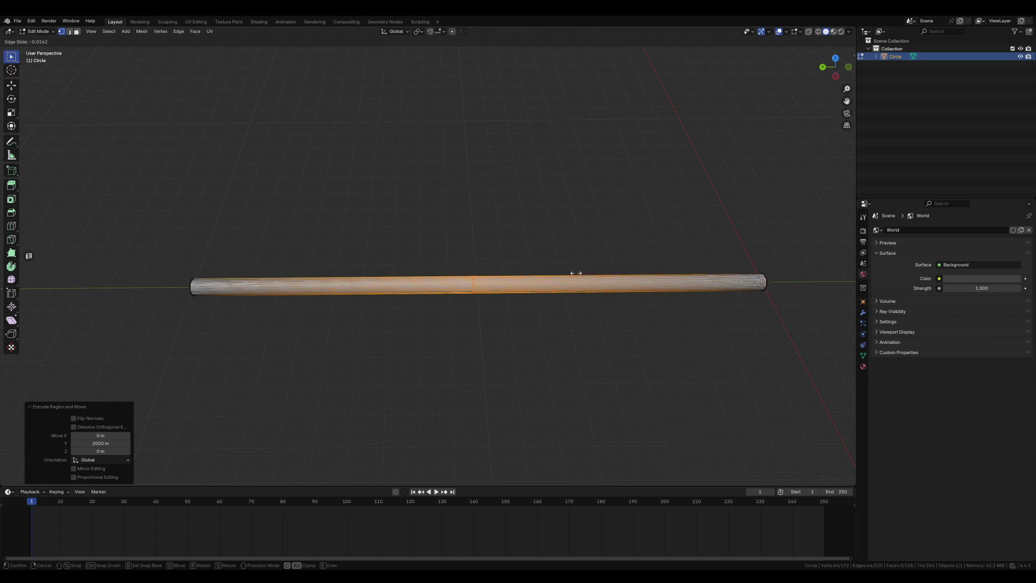
drag(587, 271, 402, 278)
click(403, 278)
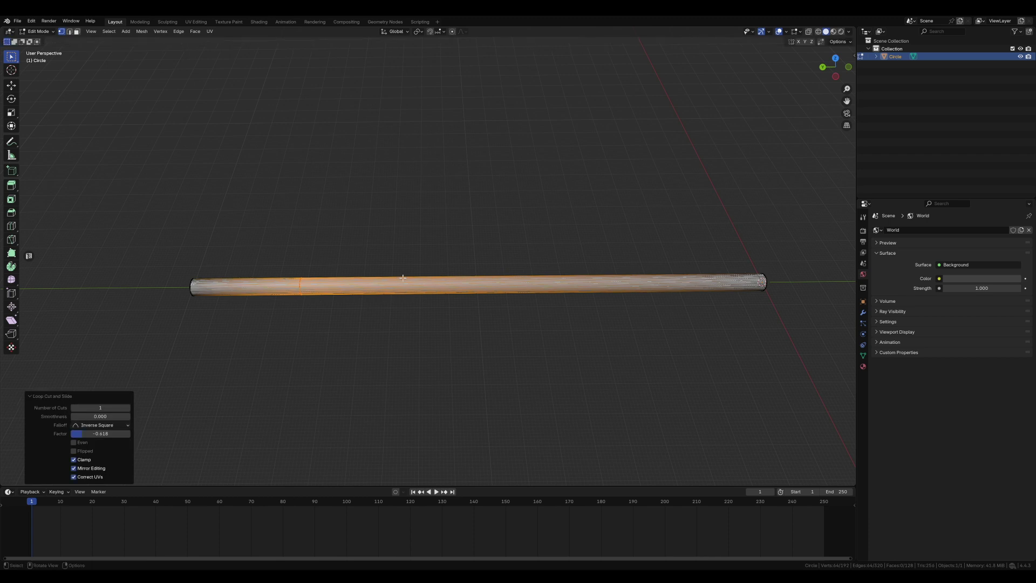
Add a second loop cut and slide it close to the tube's origin end, to a factor of about 0.822.
shift+middle_drag(543, 278, 507, 280)
key(ctrl+r)
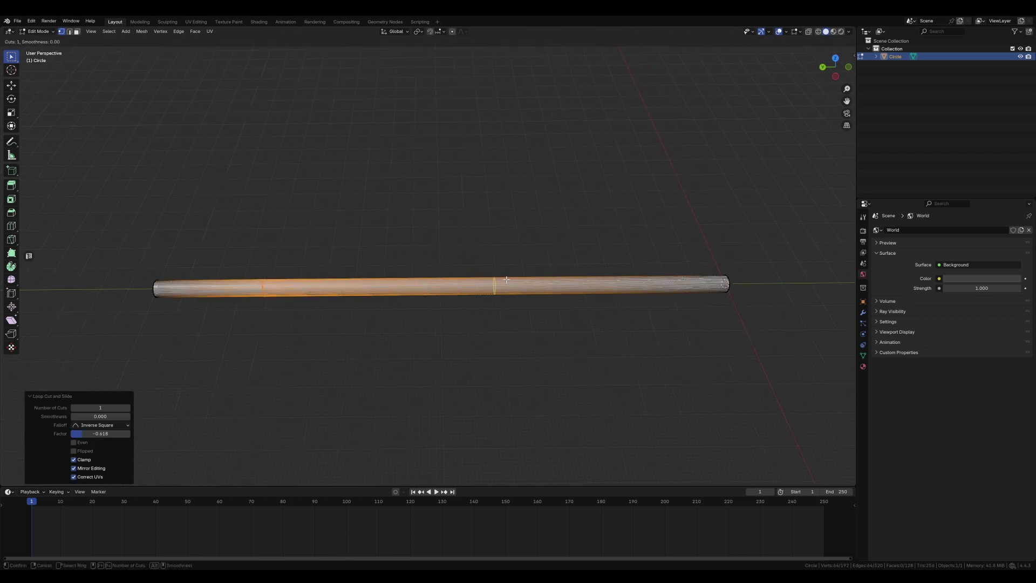
click(510, 280)
drag(524, 279, 698, 287)
click(697, 287)
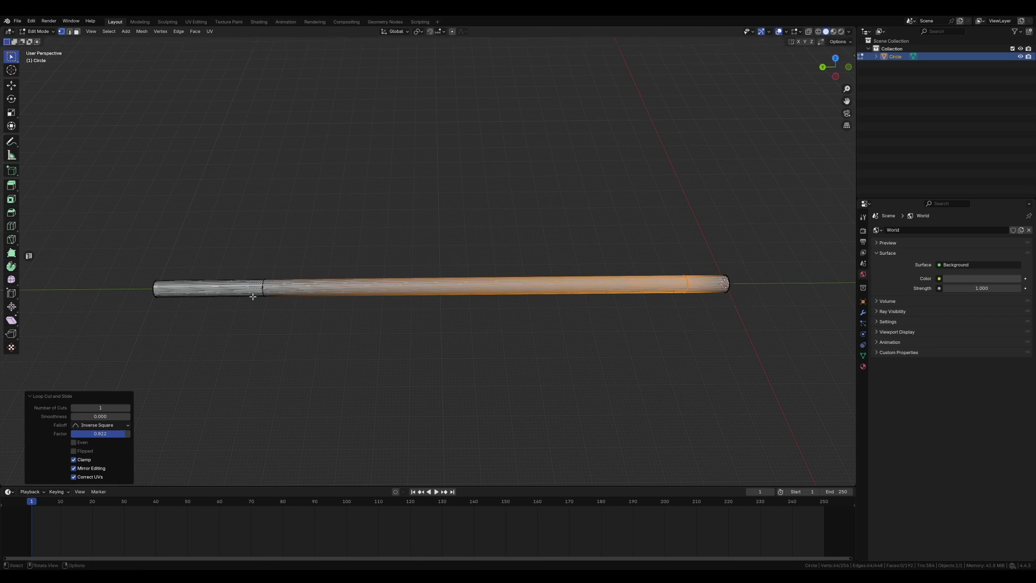
Merge the open end ring at the world origin into a single point at its center.
middle_drag(724, 283, 555, 326)
drag(549, 338, 471, 232)
middle_drag(509, 255, 560, 277)
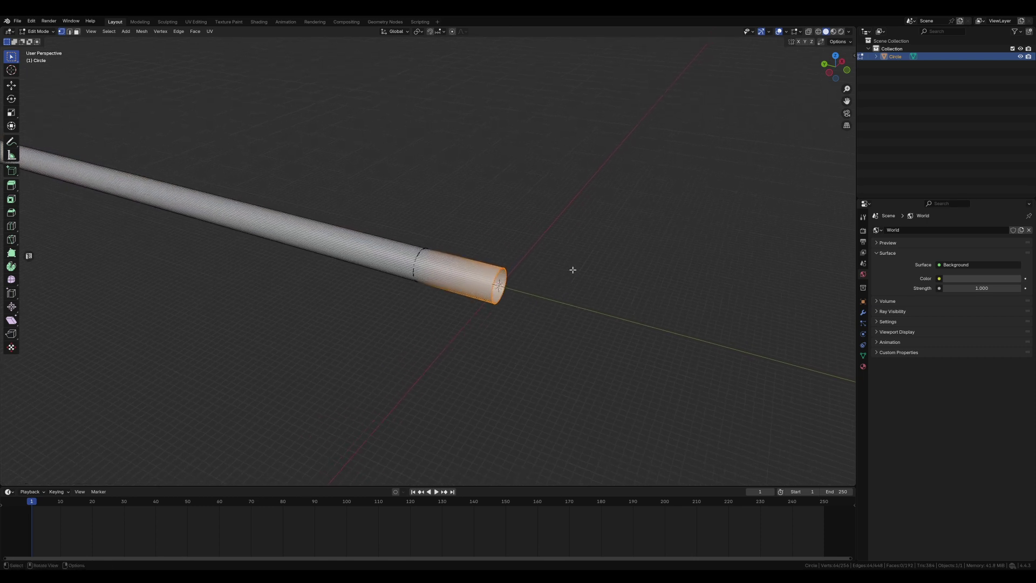
key(m)
click(573, 271)
Merge the open ring at the tube's far end into a point, using At Center.
middle_drag(571, 268, 365, 349)
drag(365, 349, 293, 244)
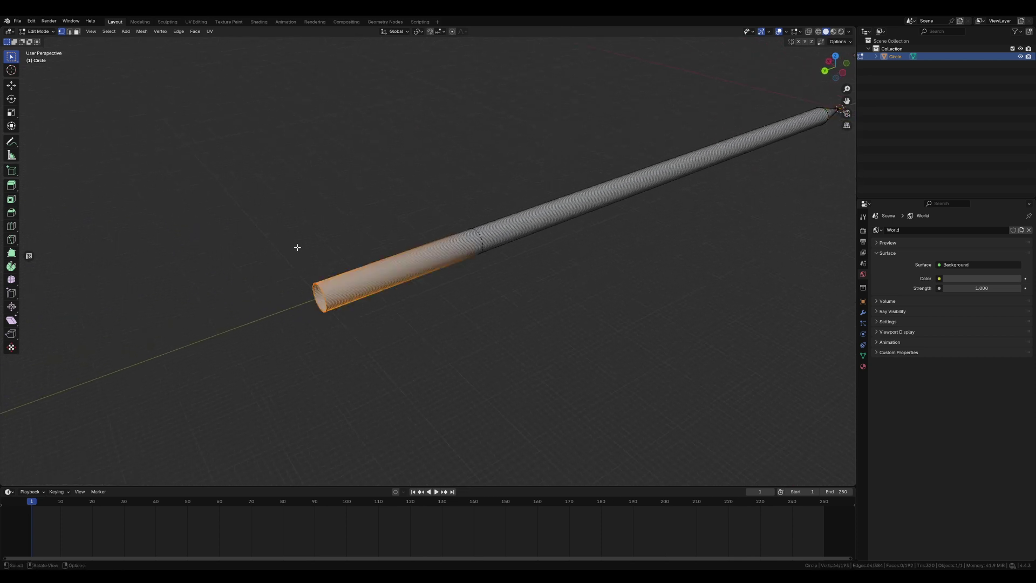
key(m)
click(355, 262)
middle_drag(355, 261, 592, 199)
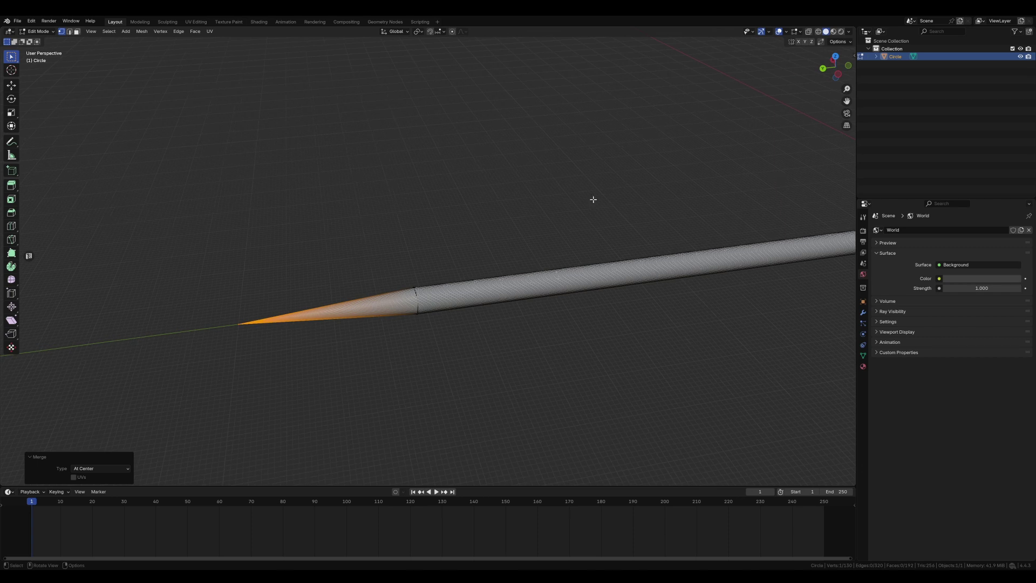
With X-ray enabled, bevel the edge loop behind the far tip by about 102 m with 6 segments.
click(809, 34)
middle_drag(595, 199, 488, 343)
drag(488, 342, 383, 213)
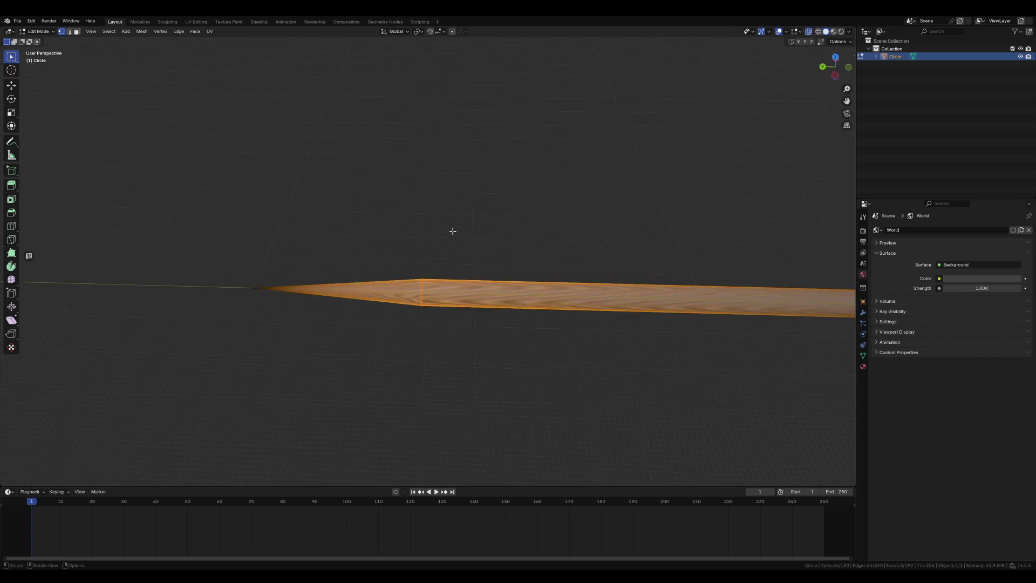
shift+middle_drag(516, 263, 504, 257)
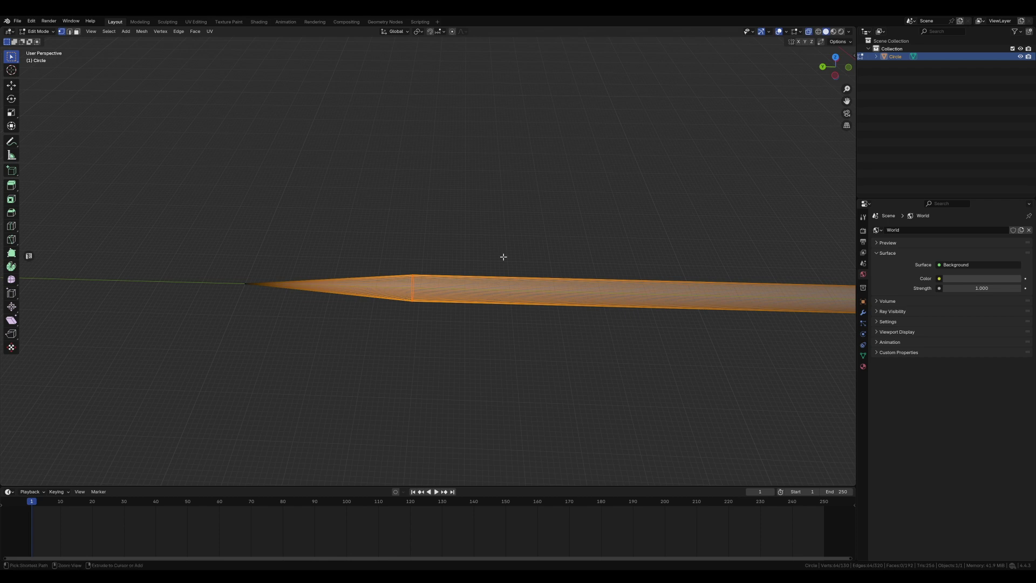
key(ctrl+b)
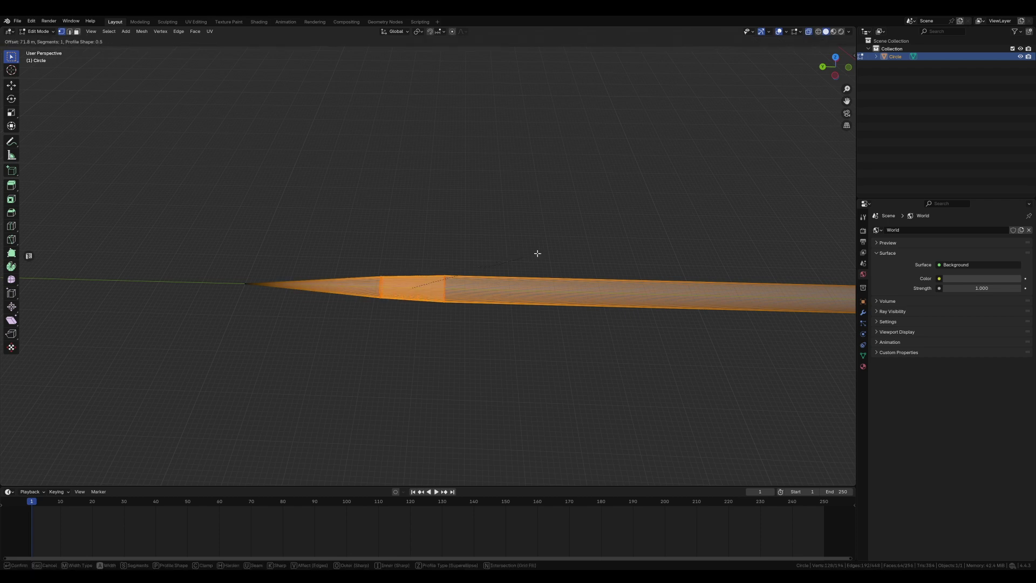
scroll(545, 252, up, 4)
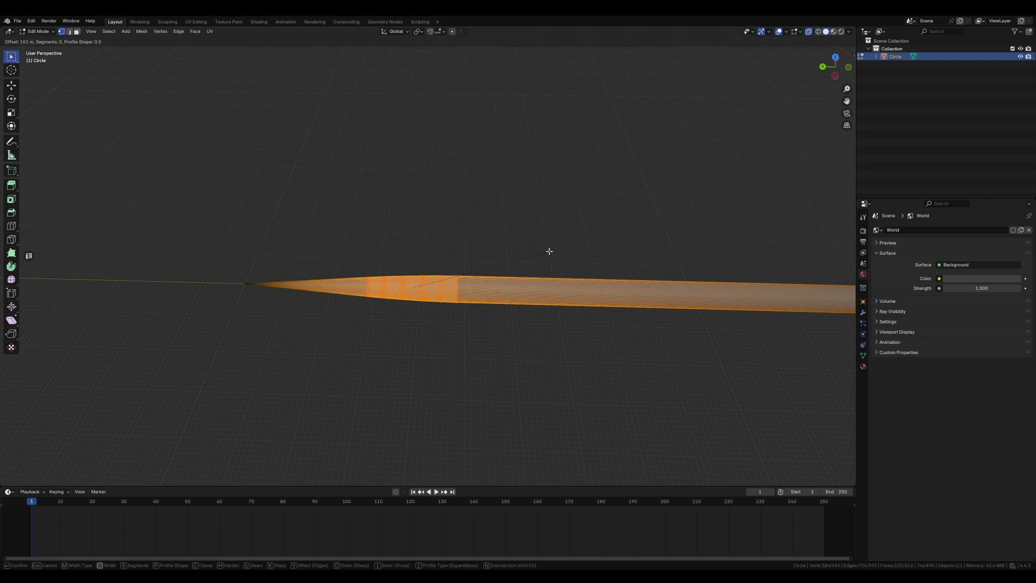
scroll(553, 251, up, 1)
click(550, 251)
scroll(466, 300, up, 2)
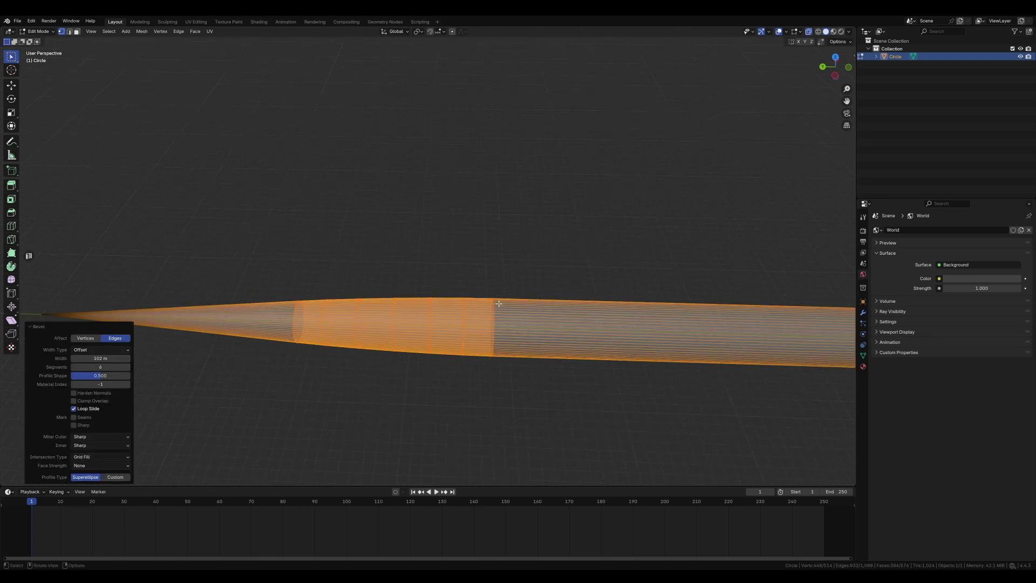
Bevel the edge loop behind the tip at the origin by about 64 m with 6 segments.
mouse_move(289, 301)
middle_down()
mouse_move(630, 268)
mouse_move(453, 276)
mouse_move(541, 340)
middle_up()
mouse_move(528, 342)
mouse_down()
mouse_move(491, 293)
mouse_move(495, 244)
mouse_up()
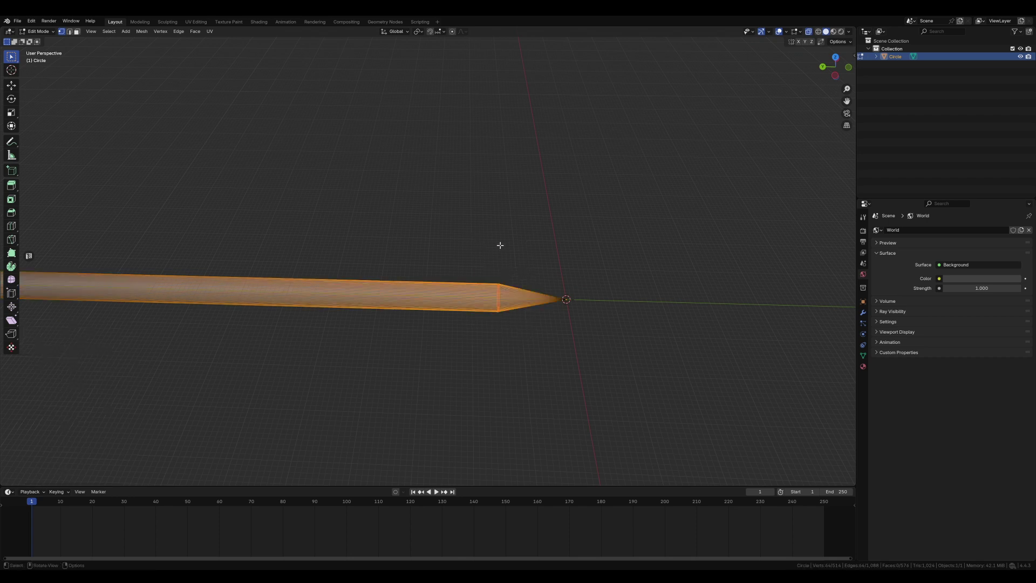
key(ctrl+b)
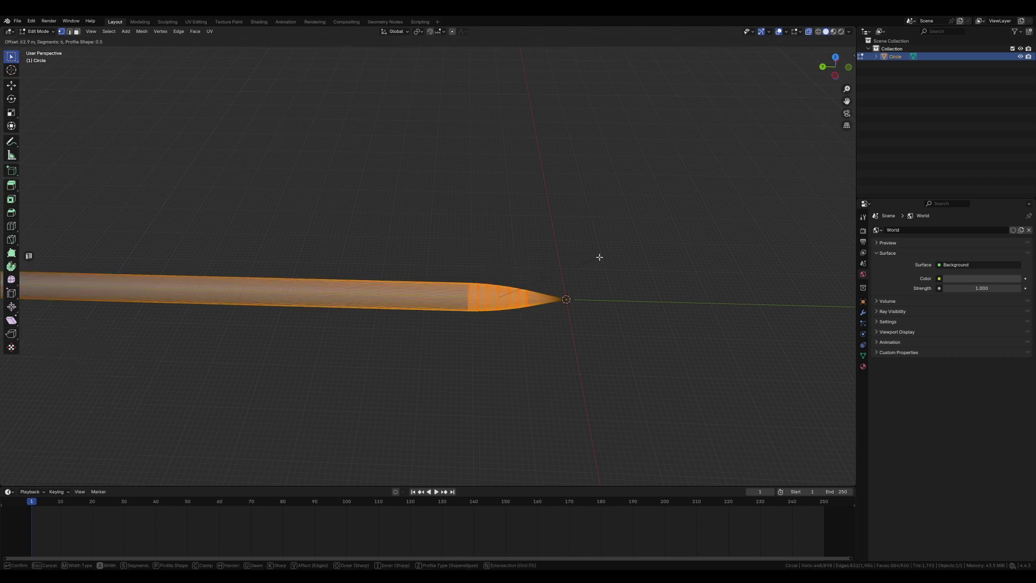
click(600, 257)
Move the entire mesh about 1000 m in the negative Y direction to roughly center it on the origin.
mouse_move(454, 277)
middle_down()
mouse_move(493, 294)
mouse_move(446, 299)
mouse_move(569, 296)
mouse_move(462, 297)
middle_up()
key(a)
key(g)
key(y)
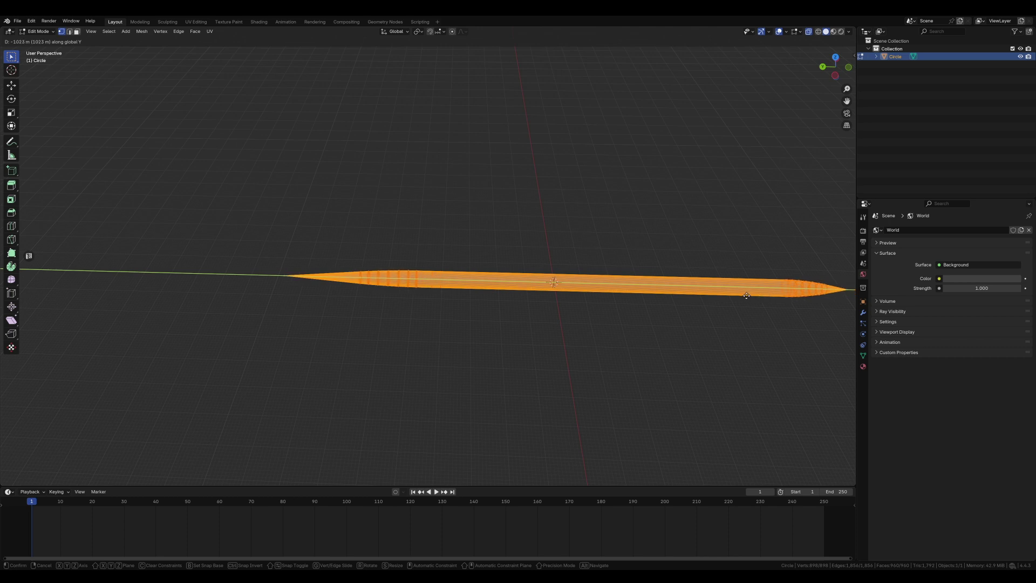
click(746, 296)
mouse_move(717, 297)
middle_down()
mouse_move(585, 317)
mouse_move(349, 257)
middle_up()
Return to Object Mode and apply smooth shading to the tunnel, viewed from inside.
mouse_move(271, 284)
middle_down()
mouse_move(426, 319)
mouse_move(620, 215)
mouse_move(539, 236)
mouse_move(498, 232)
mouse_move(493, 242)
mouse_move(471, 228)
mouse_move(537, 245)
middle_up()
key(Tab)
scroll(459, 318, up, 5)
right_click(622, 216)
click(623, 216)
scroll(473, 226, up, 3)
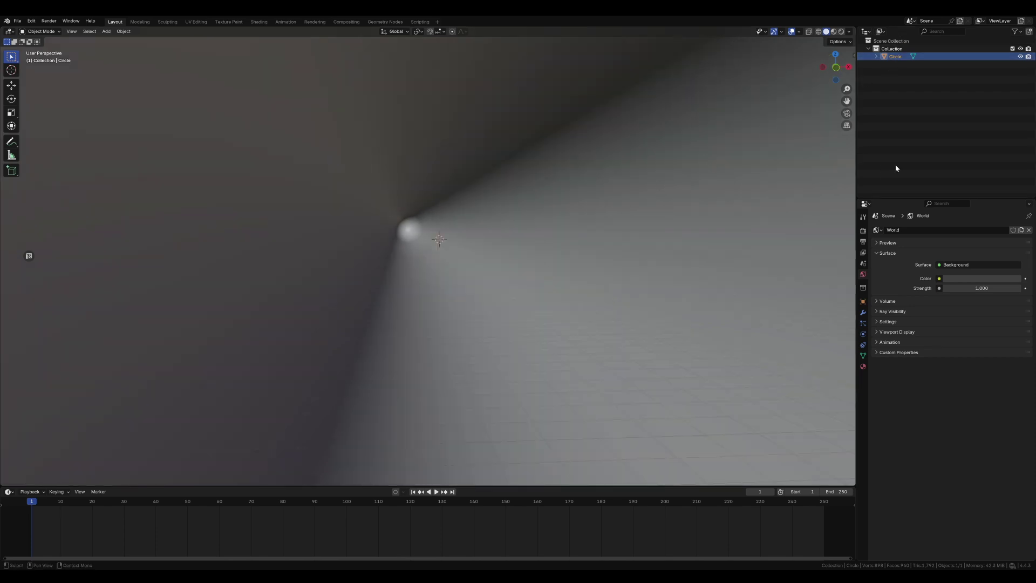
Rename the circle object as Hyperspace Tunnel.
double_click(898, 58)
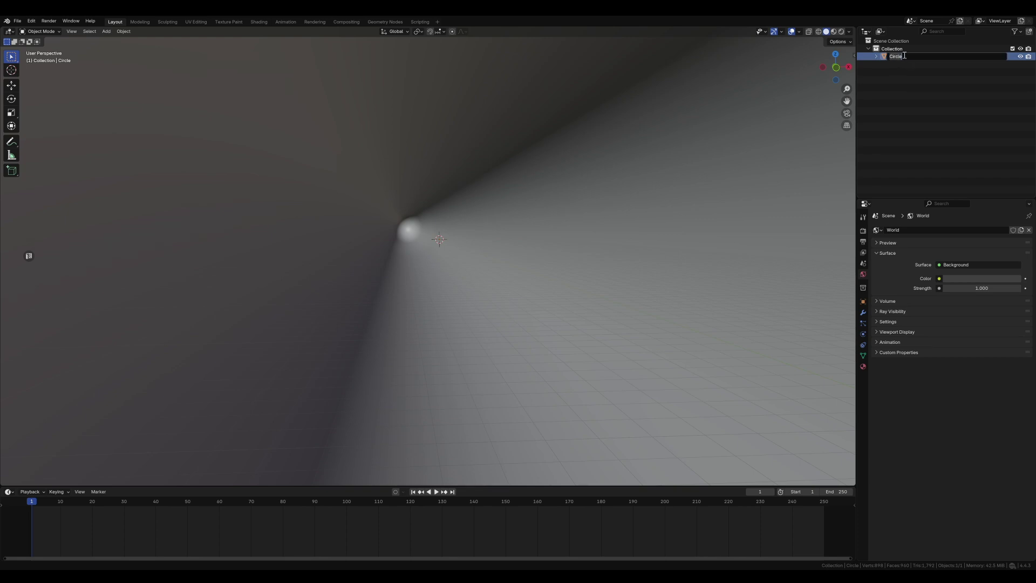
text(Hyperspace Tunne)
key(Return)
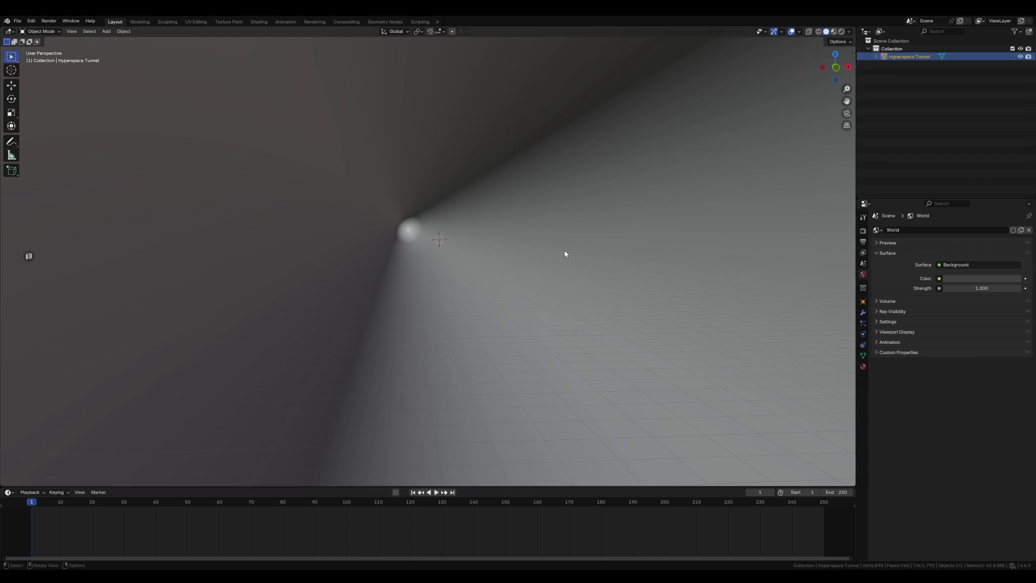
Enlarge the timeline area to about half the window height and switch it to the Shader Editor.
mouse_move(264, 487)
mouse_down()
mouse_move(275, 300)
mouse_move(294, 248)
mouse_up()
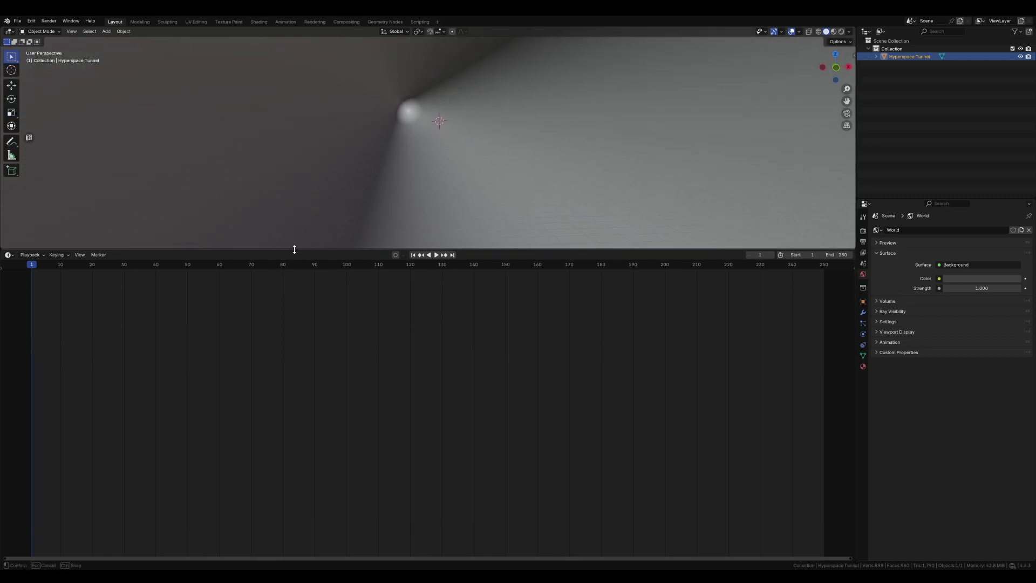
click(8, 255)
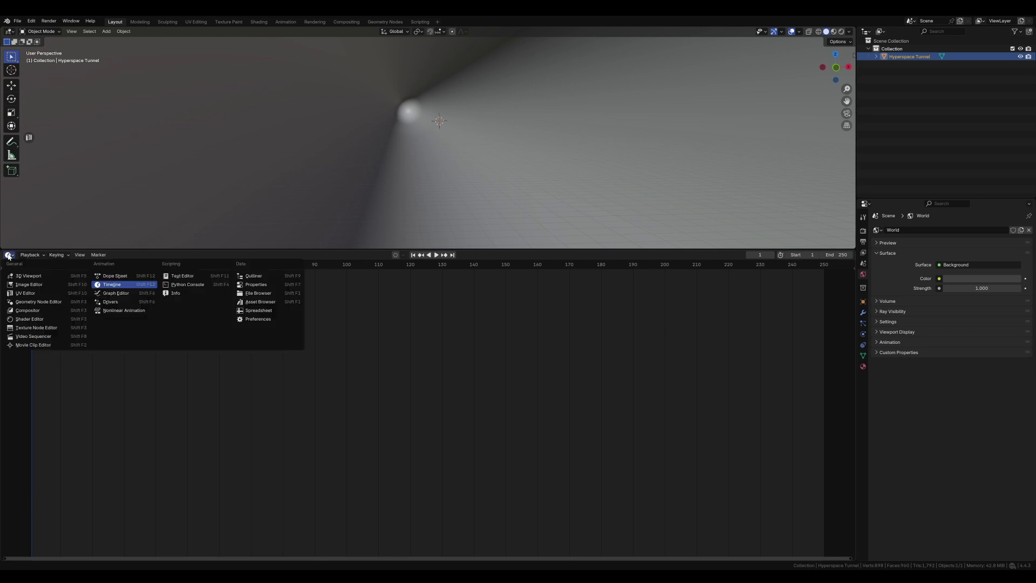
click(24, 319)
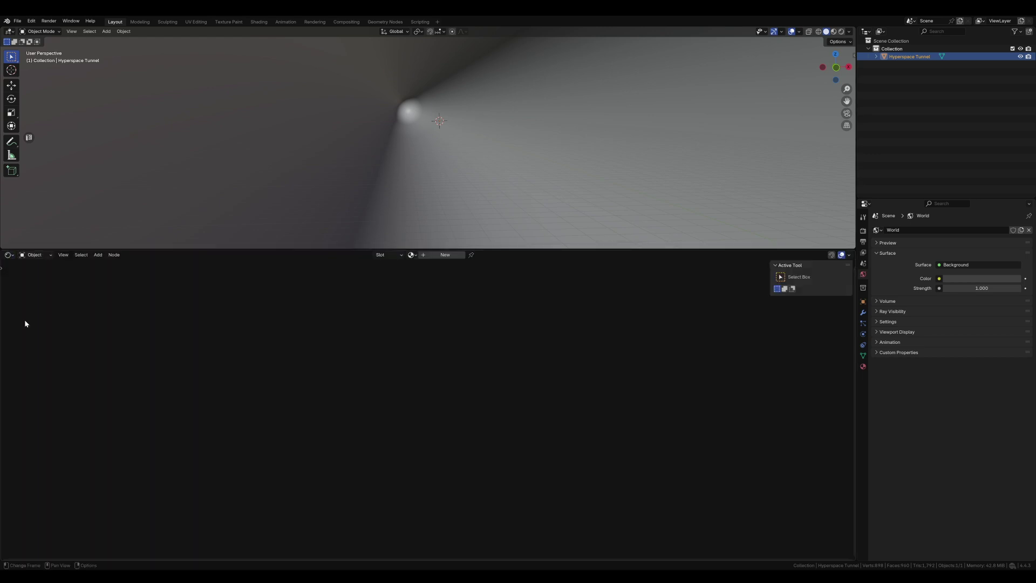
Create a new material for the tunnel and name it Hyperspace.
click(443, 255)
click(443, 255)
text(Hyperspace)
key(Return)
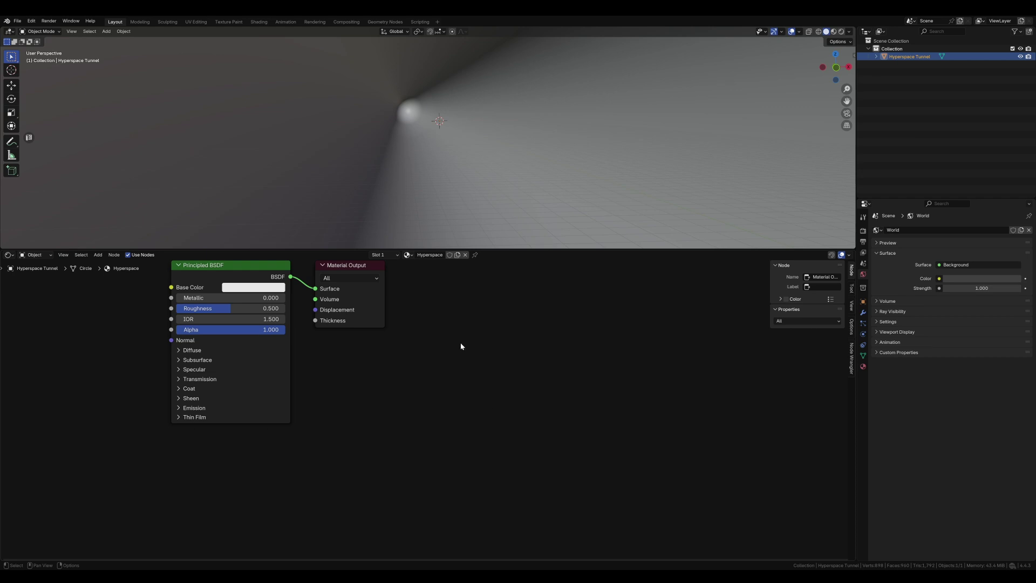
Delete the Principled BSDF node, leaving only the Material Output.
key(Home)
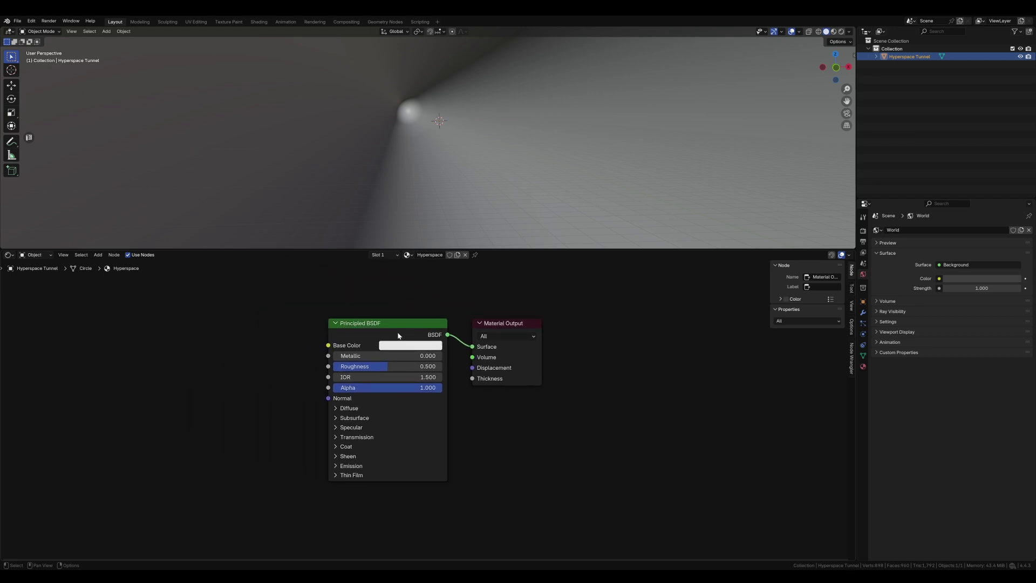
click(398, 336)
key(BackSpace)
key(Delete)
key(Home)
Add a Texture Coordinate node well to the left of the Material Output and hide the node editor's sidebar.
click(456, 338)
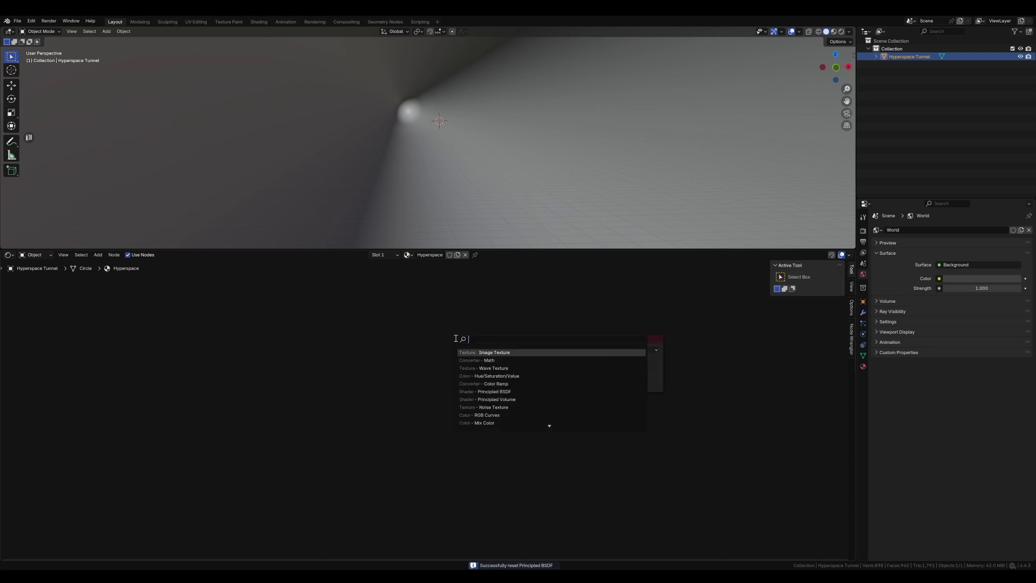
text(texture coord)
key(Return)
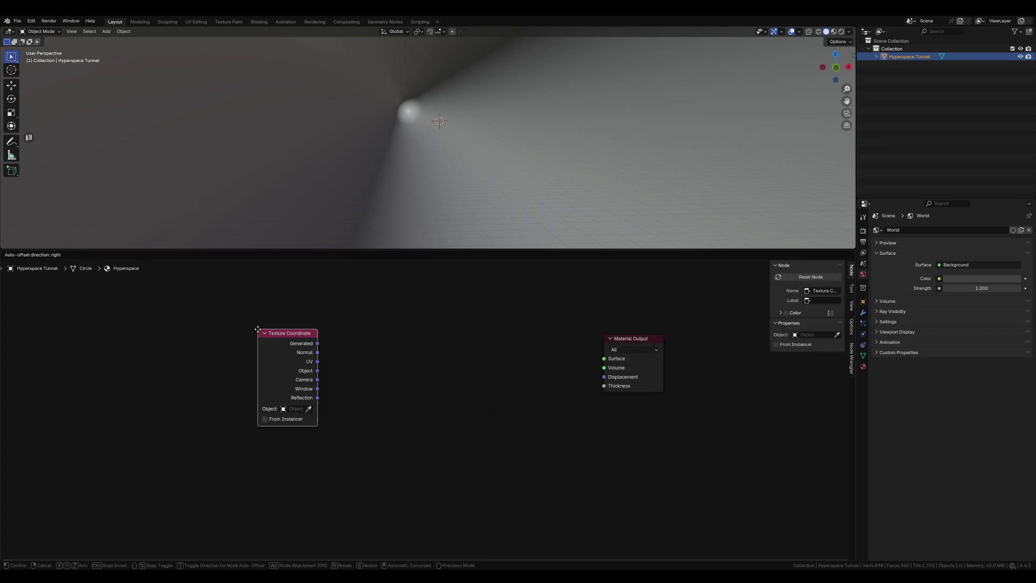
click(279, 355)
middle_drag(279, 354, 522, 356)
scroll(482, 362, down, 4)
key(g)
click(362, 370)
key(n)
Add a Gradient Texture node beside the Texture Coordinate node and feed its Vector from the Generated output.
mouse_move(416, 372)
middle_down()
mouse_move(457, 367)
mouse_move(408, 364)
middle_up()
scroll(401, 361, up, 1)
key(shift+a)
click(387, 338)
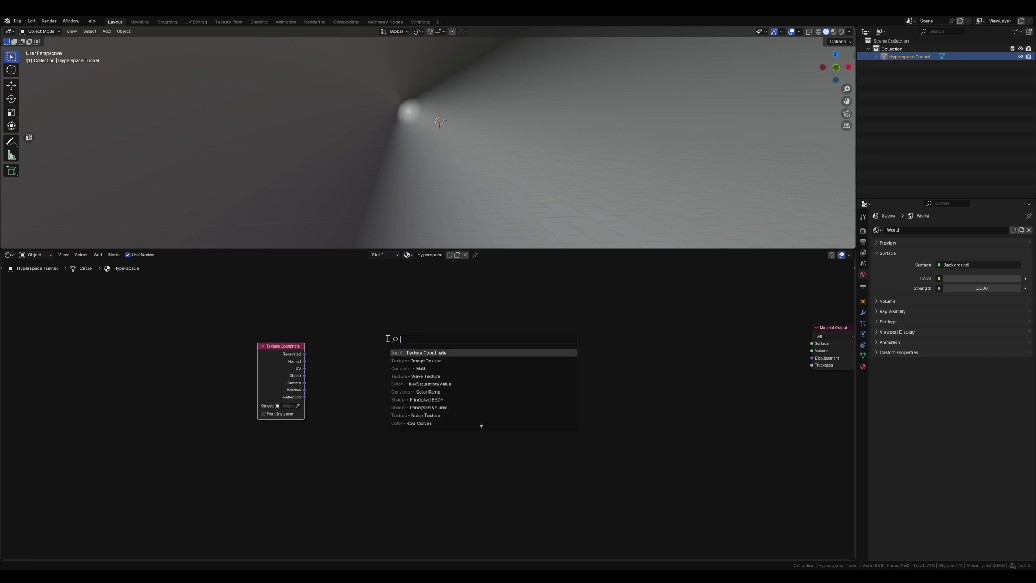
text(grad)
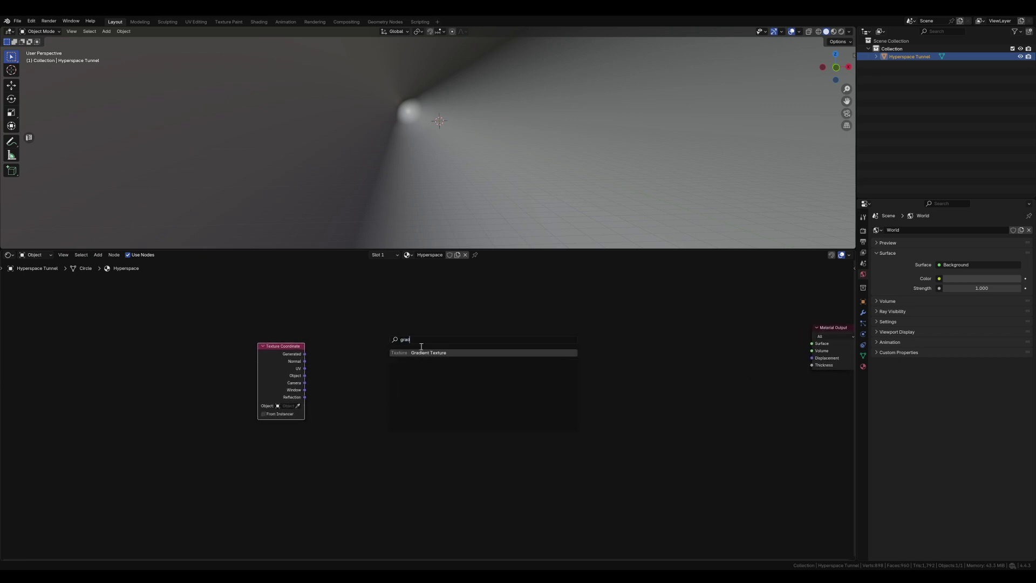
key(Return)
click(326, 367)
drag(304, 357, 346, 370)
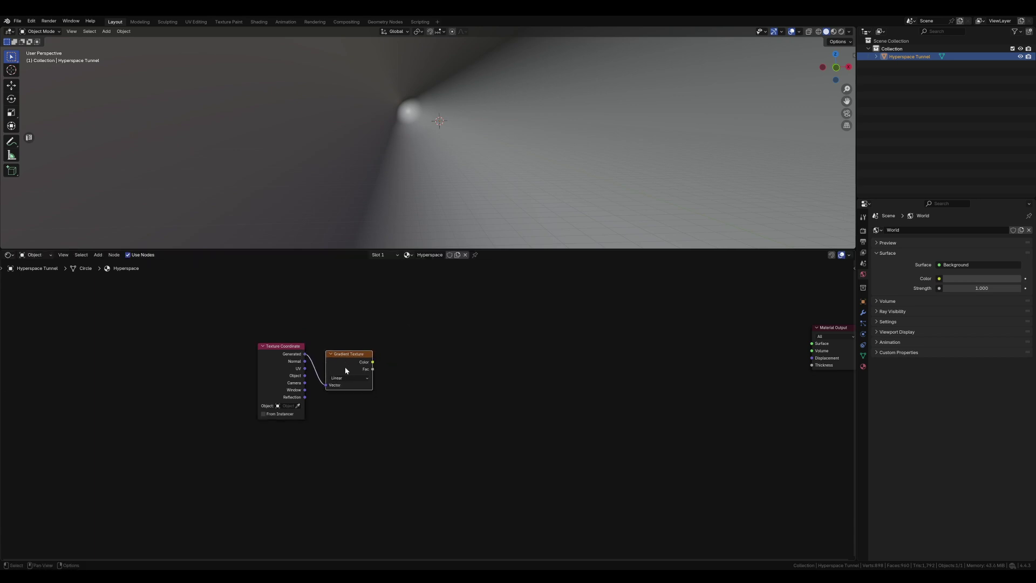
Add a Math node fed by the gradient's Color, set it to Multiply by 2.5, and chain a duplicate set to Add.
scroll(346, 371, up, 1)
middle_drag(325, 366, 295, 378)
click(328, 368)
key(shift+a)
click(391, 352)
text(add)
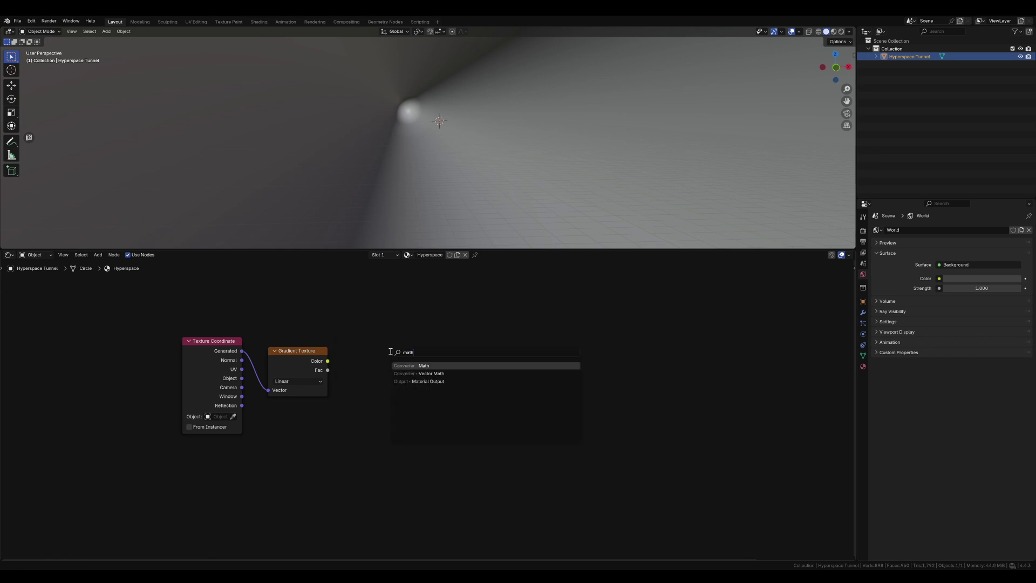
key(Return)
click(361, 345)
key(shift+d)
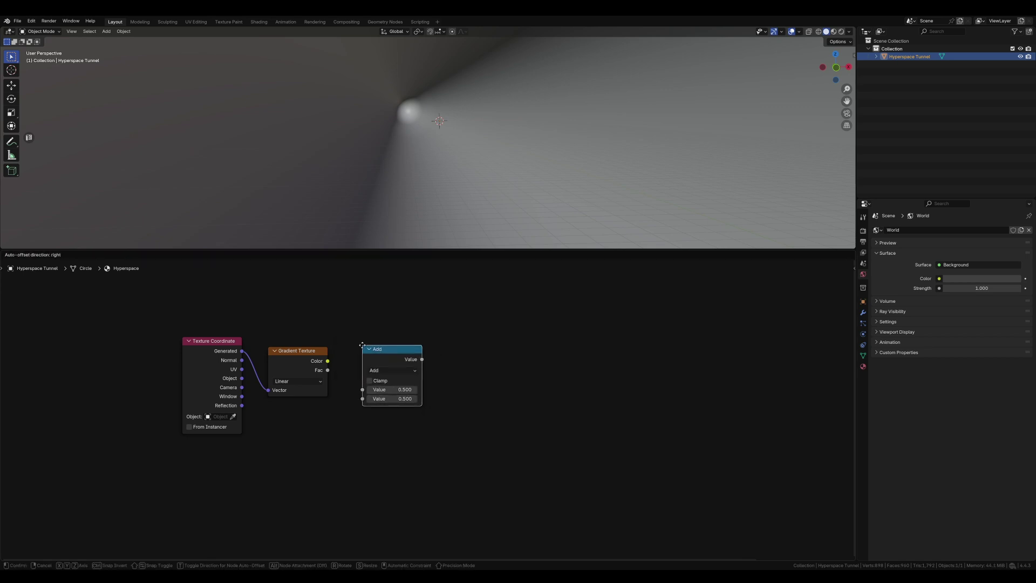
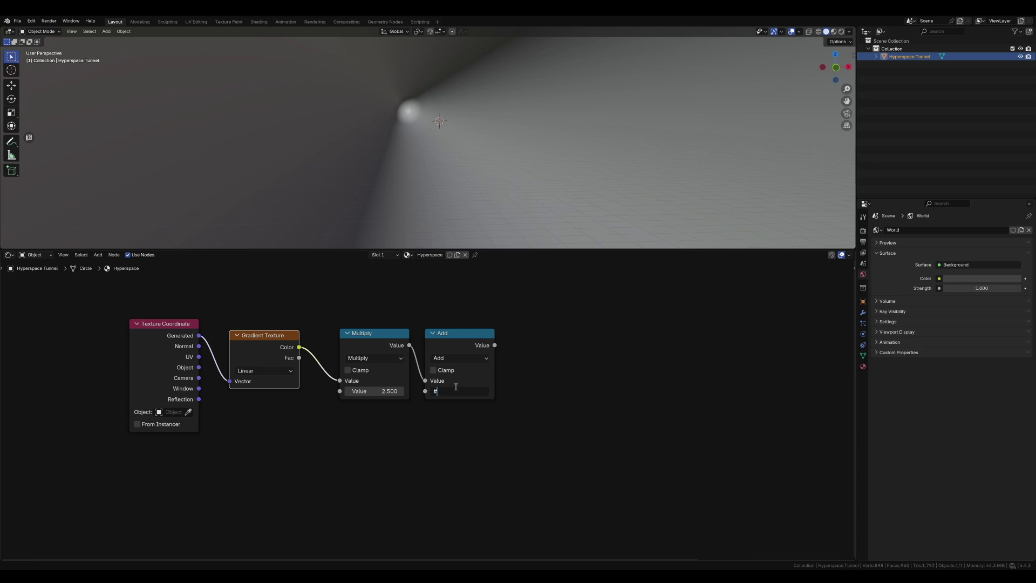
Drive the Add node's second value with #frame/7 and connect its output to the X input of a new Combine XYZ node.
text(frame/7)
key(Return)
middle_drag(491, 369, 373, 424)
key(shift+a)
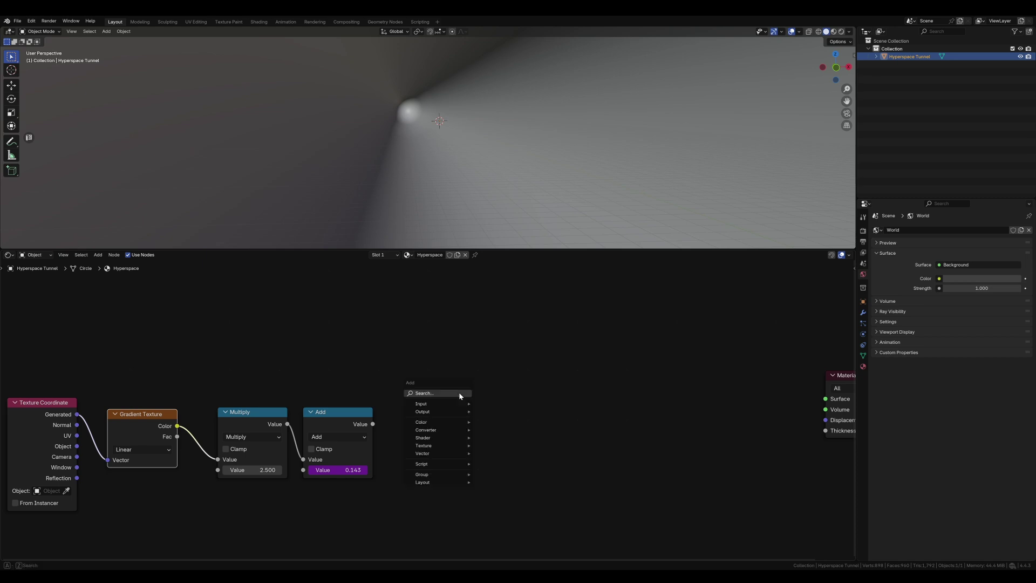
text(comb)
key(Return)
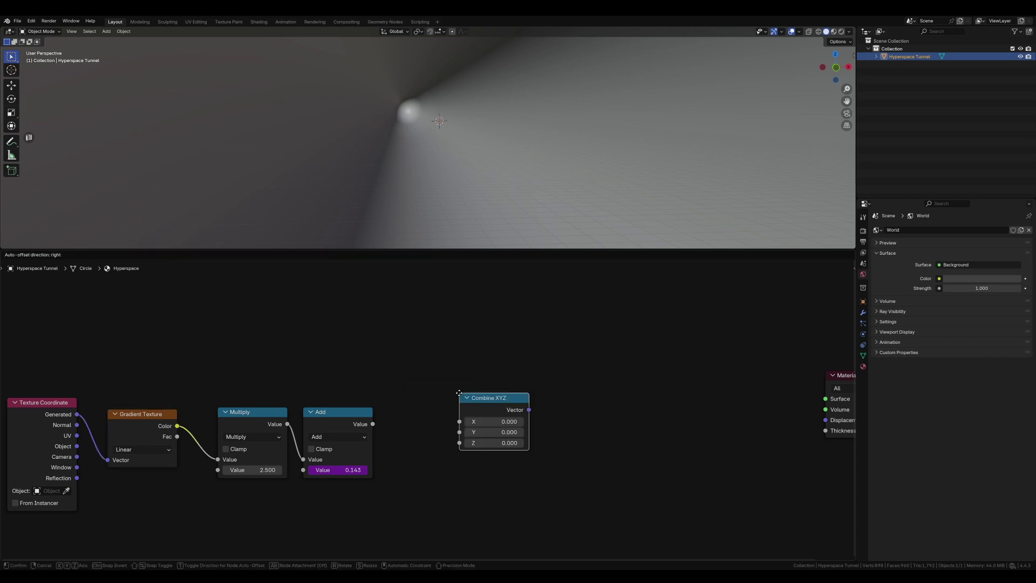
click(407, 415)
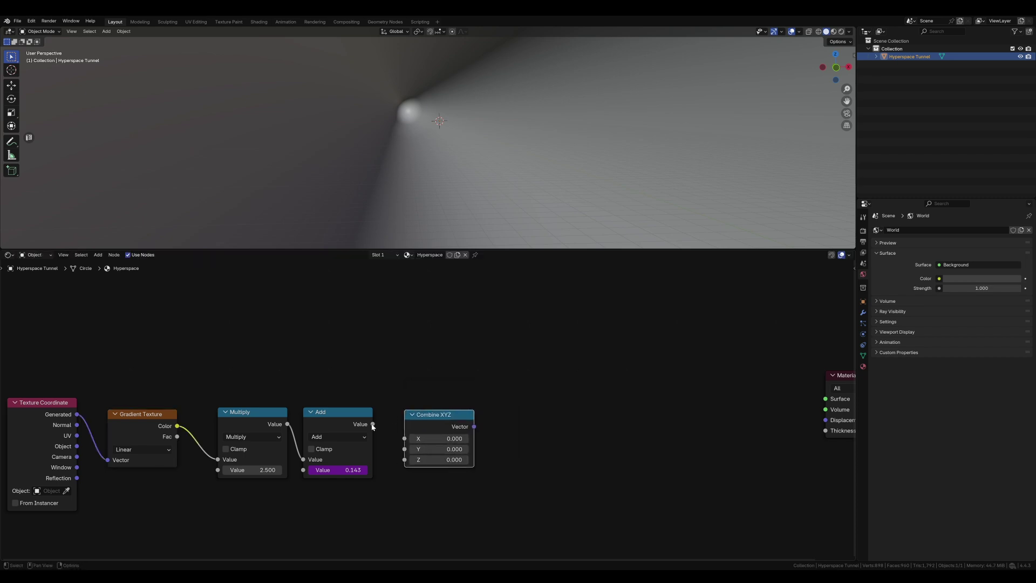
drag(372, 424, 405, 438)
Add a Mapping node after Combine XYZ and connect the combined vector to its Rotation input.
scroll(524, 389, up, 2)
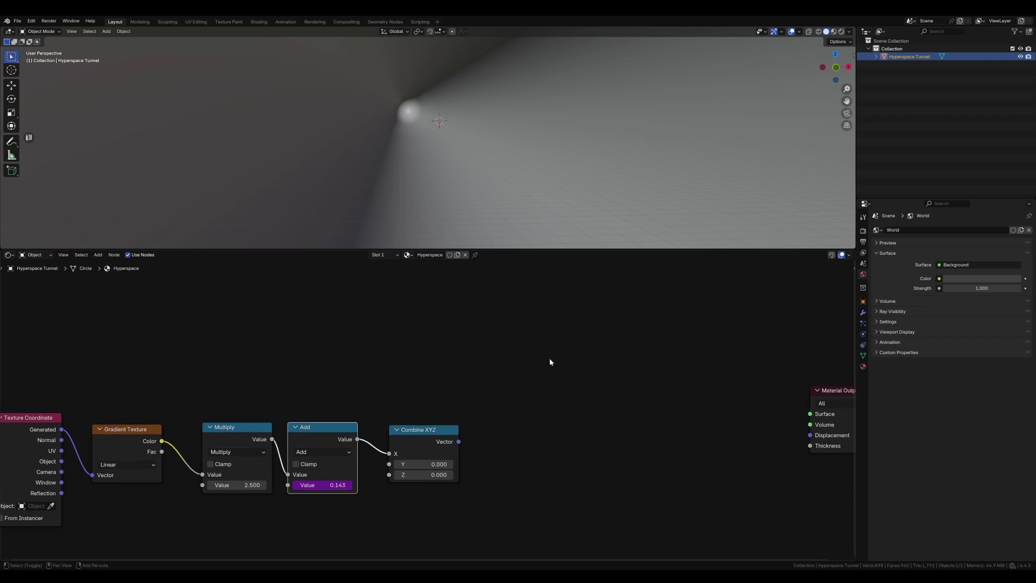
key(shift+a)
text(mapp)
key(Return)
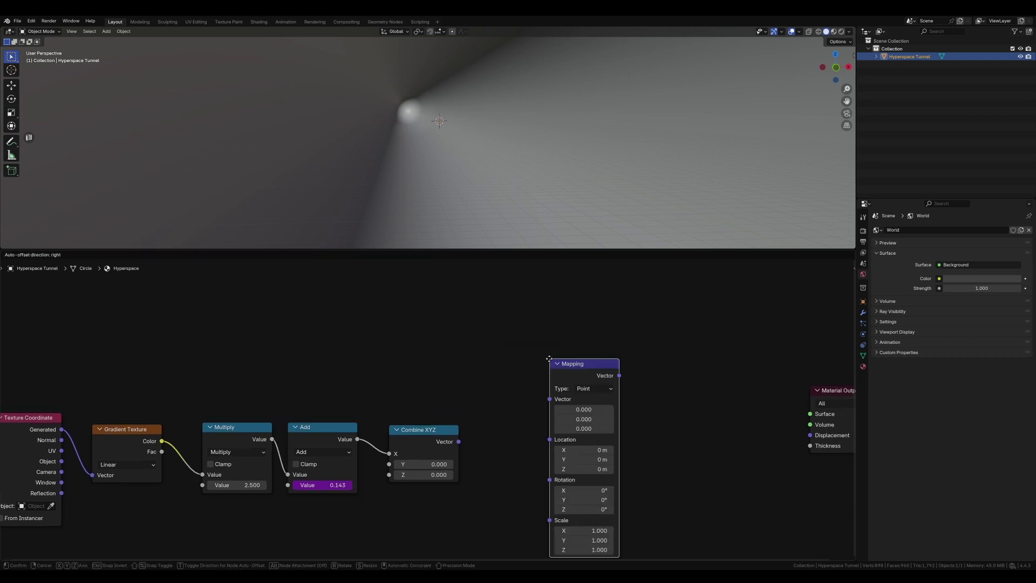
click(507, 354)
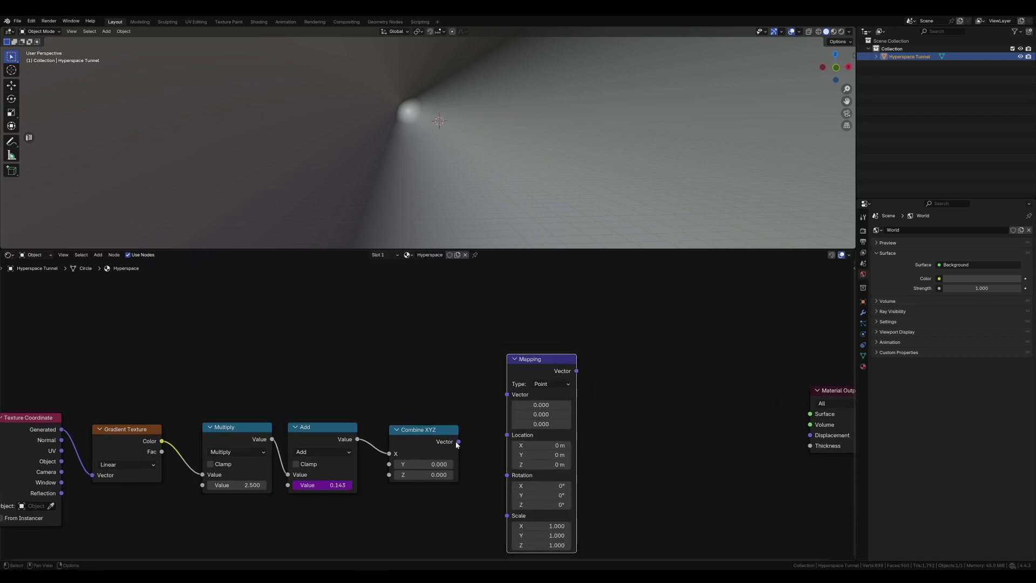
drag(458, 442, 507, 478)
Feed the Generated coordinates into a new Vector Math Subtract node and subtract 0.5 on all three axes.
scroll(497, 464, down, 2)
middle_drag(501, 466, 522, 461)
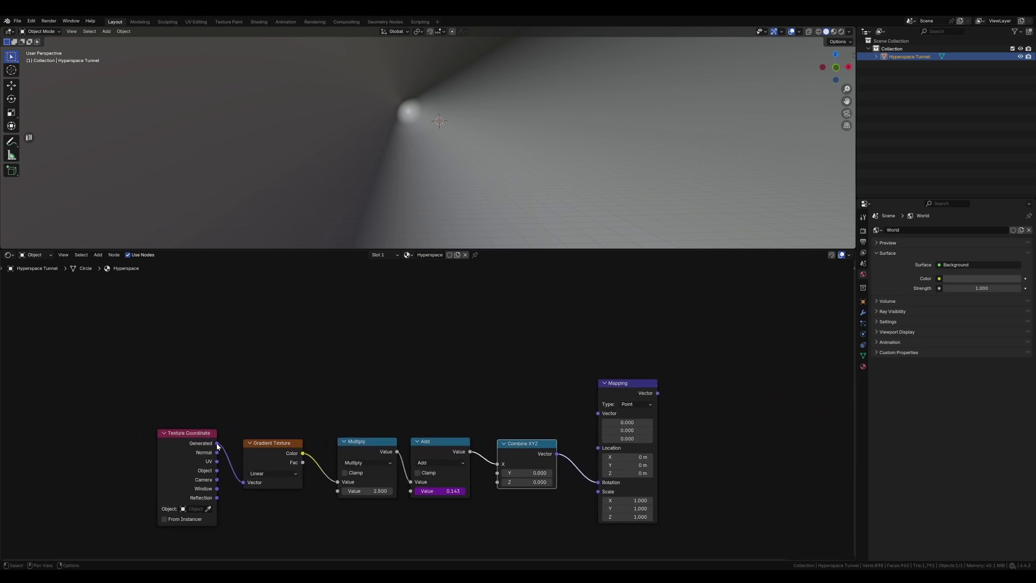
drag(216, 443, 238, 435)
drag(296, 400, 346, 367)
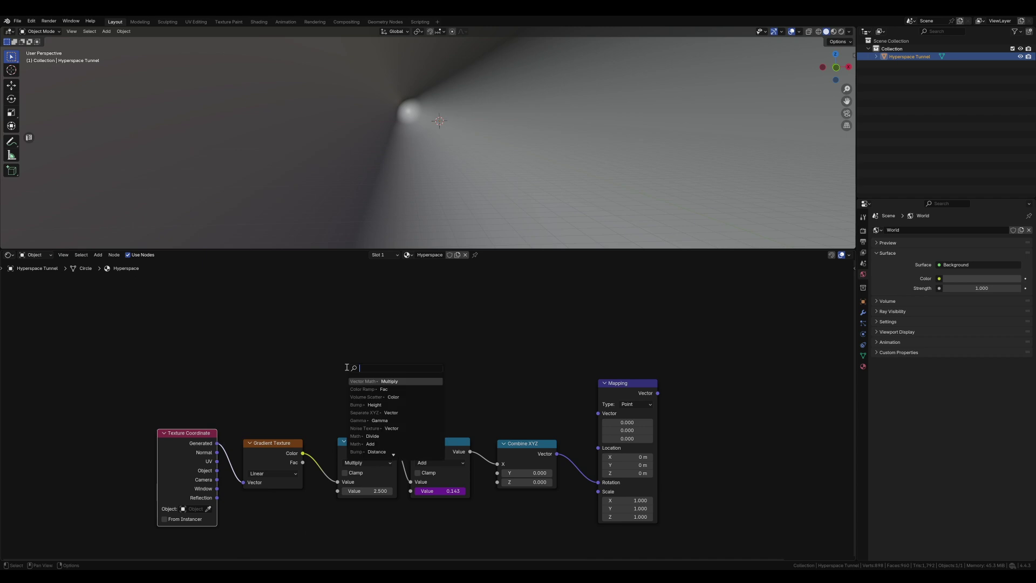
text(vector)
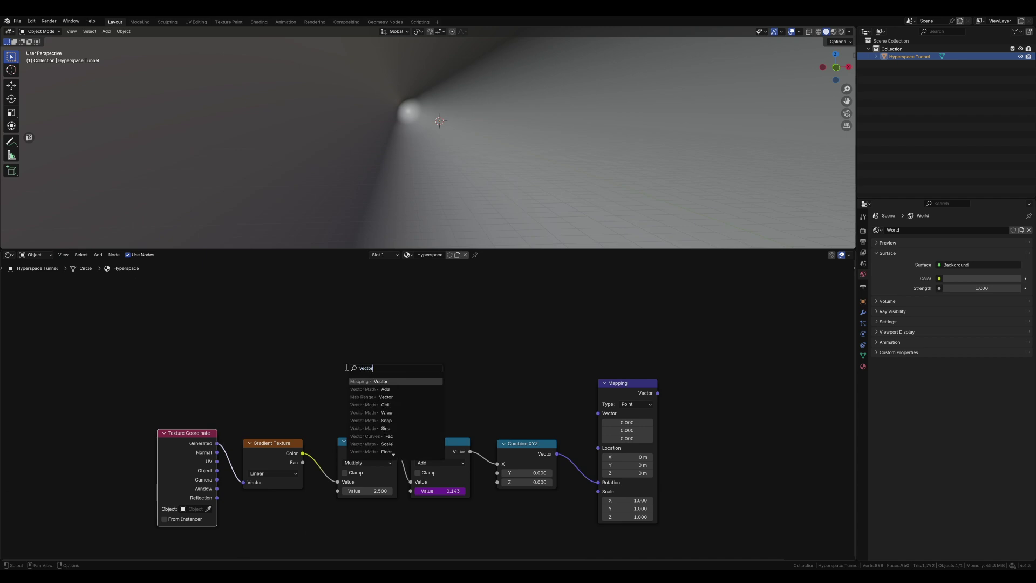
text( math sub)
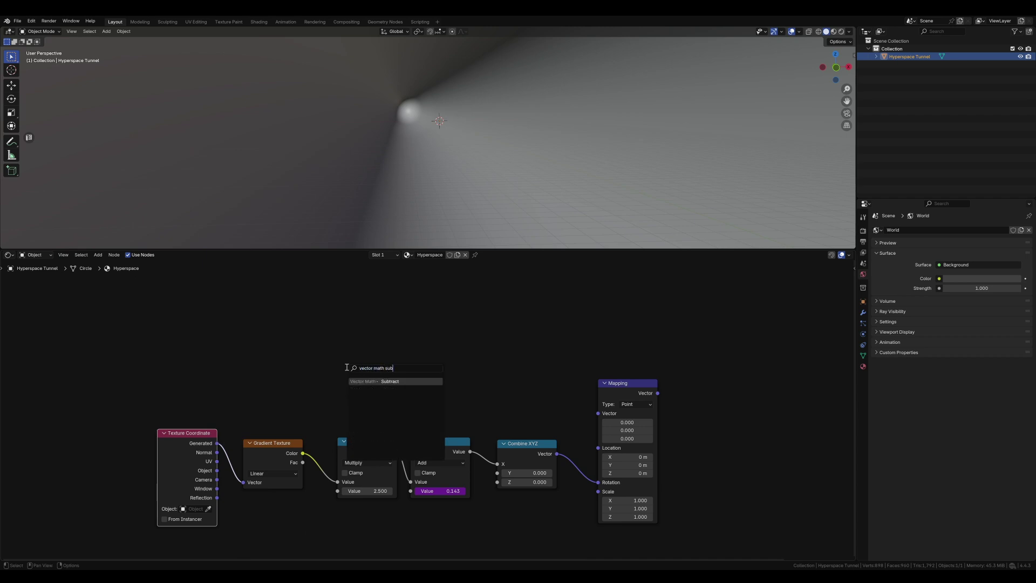
key(Return)
click(335, 359)
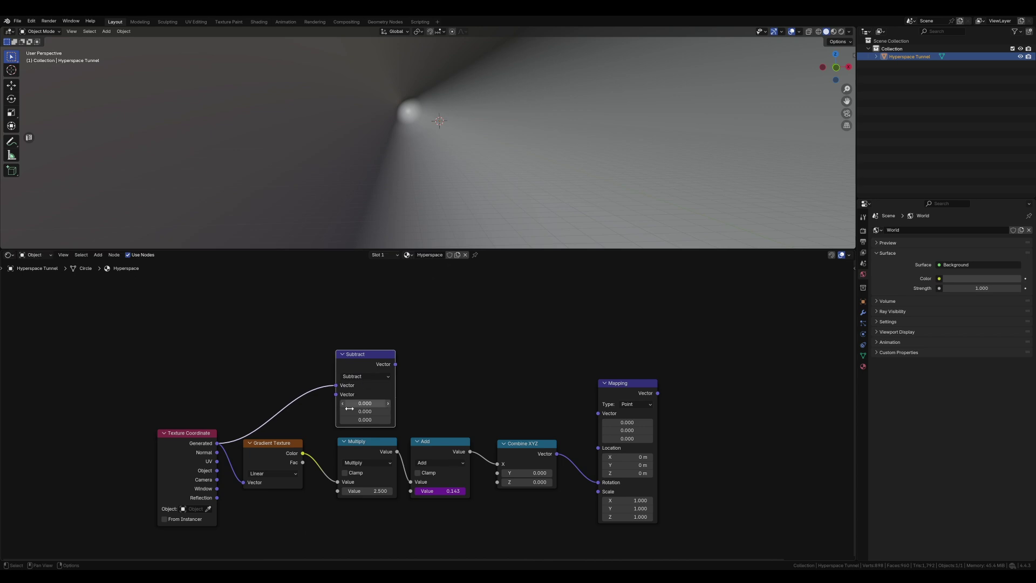
drag(366, 403, 367, 420)
text(.5)
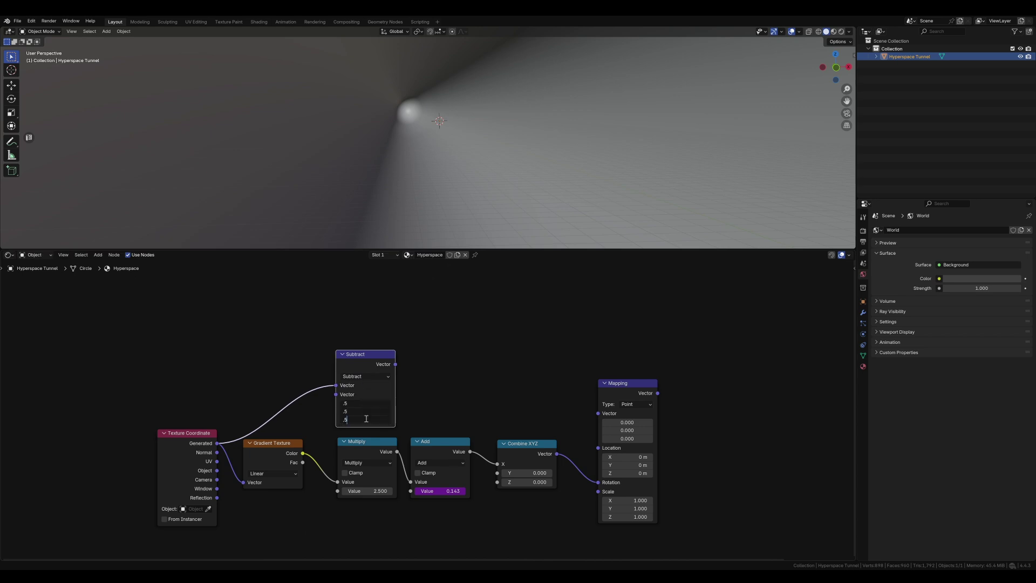
key(Return)
Connect the Subtract output to the Mapping node's Vector input and drive the Mapping Location X with #frame/30.
middle_drag(420, 419, 401, 420)
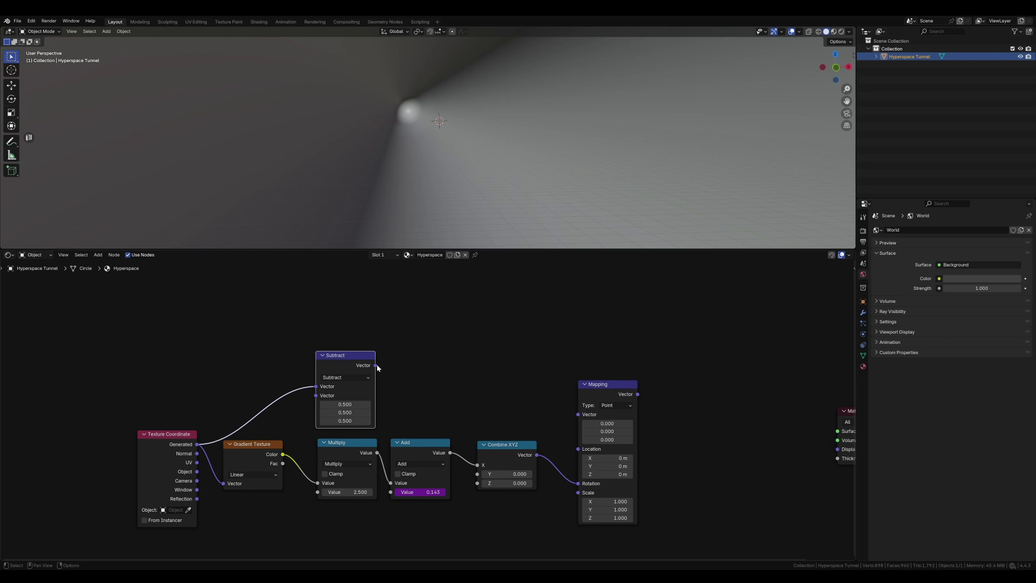
drag(376, 366, 576, 415)
middle_drag(589, 442, 535, 405)
scroll(540, 405, up, 2)
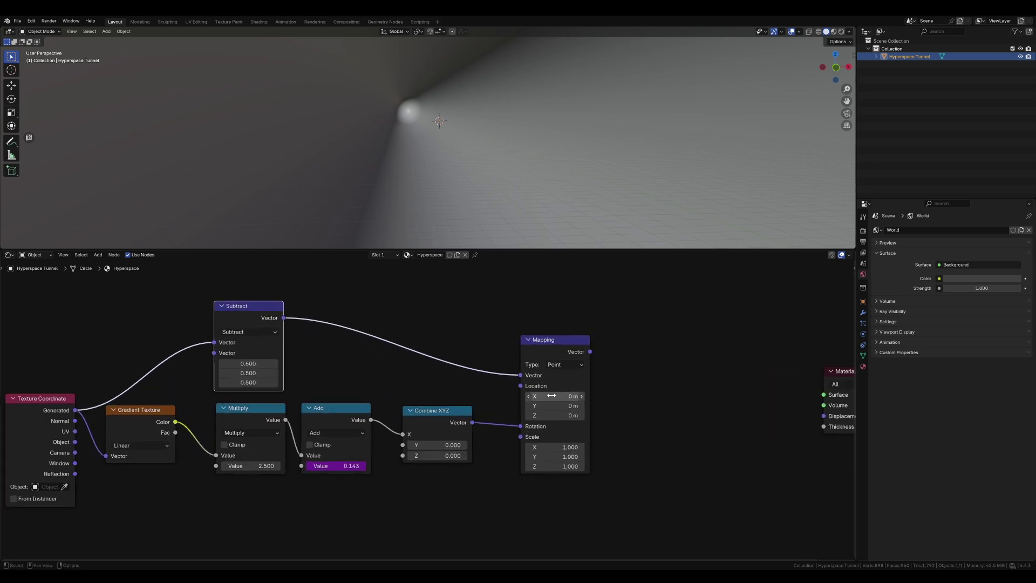
click(552, 396)
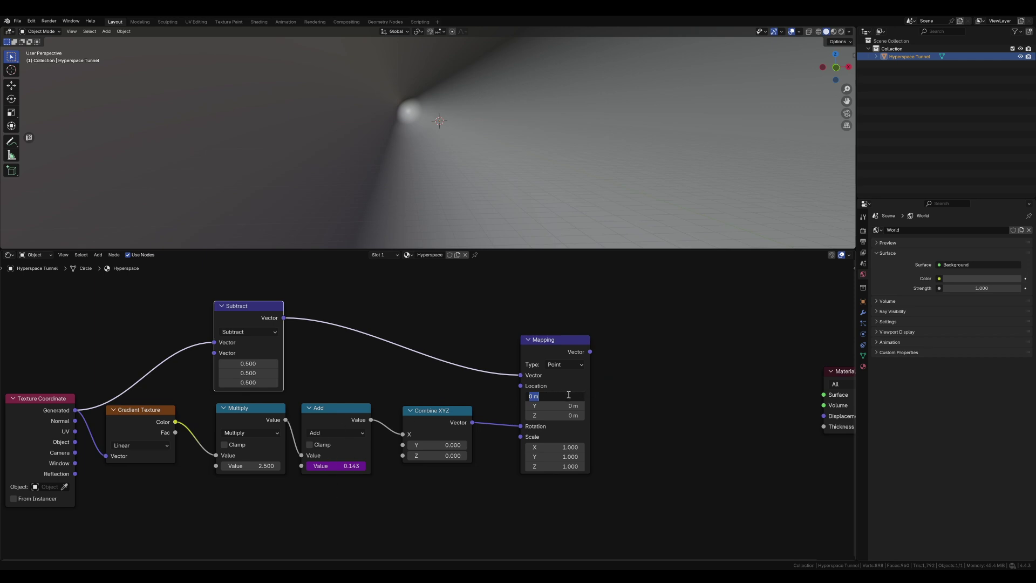
text(#frame/30)
key(Return)
Group all nodes except the Material Output in a frame labelled Swirl Coordinates.
scroll(506, 388, down, 2)
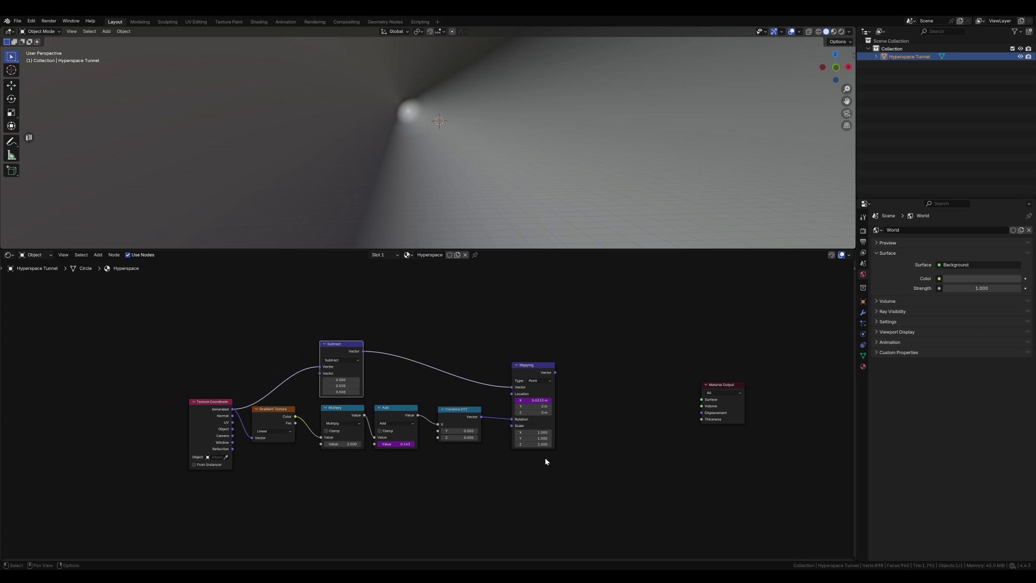
drag(545, 502, 136, 322)
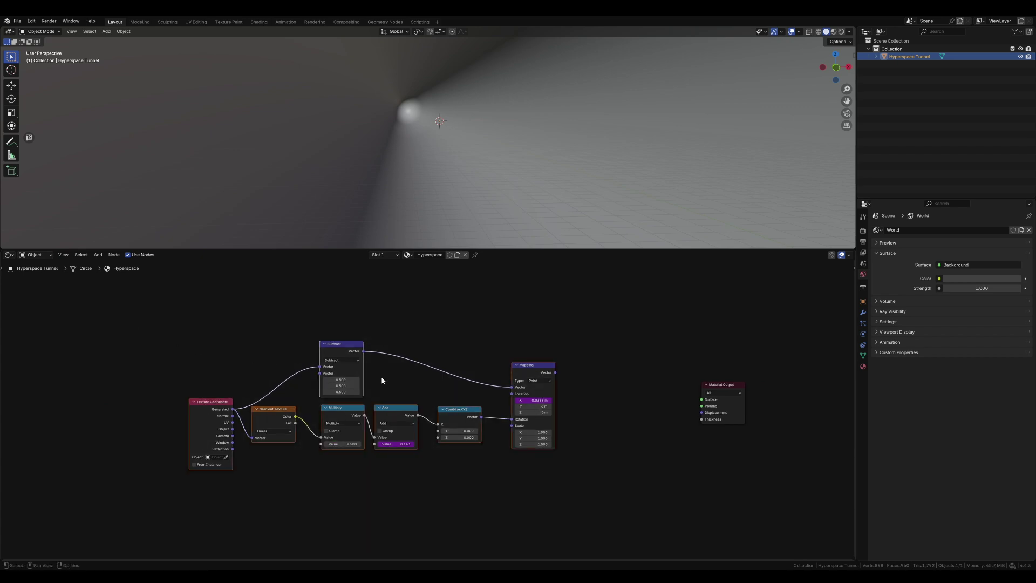
key(ctrl+j)
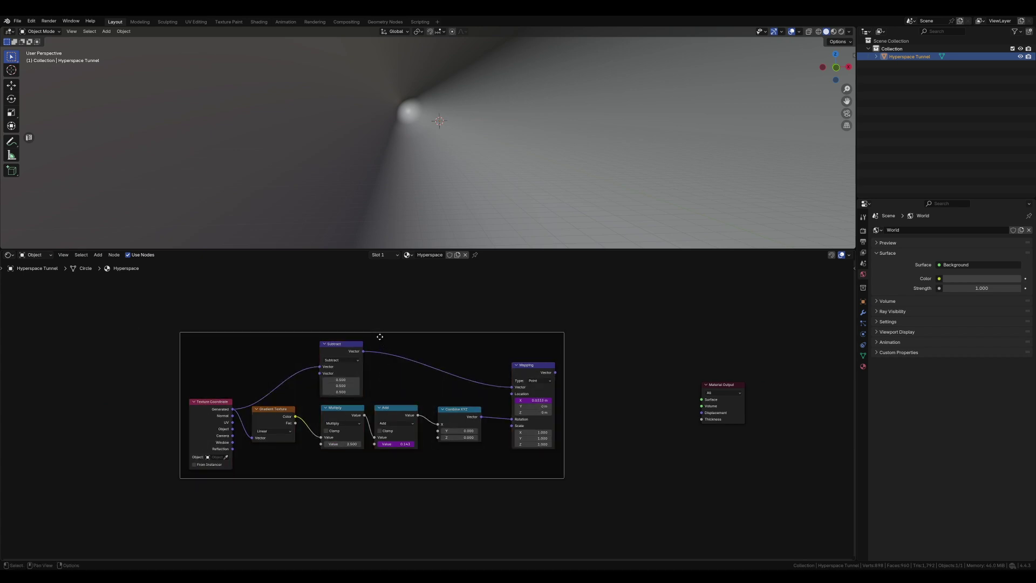
key(F2)
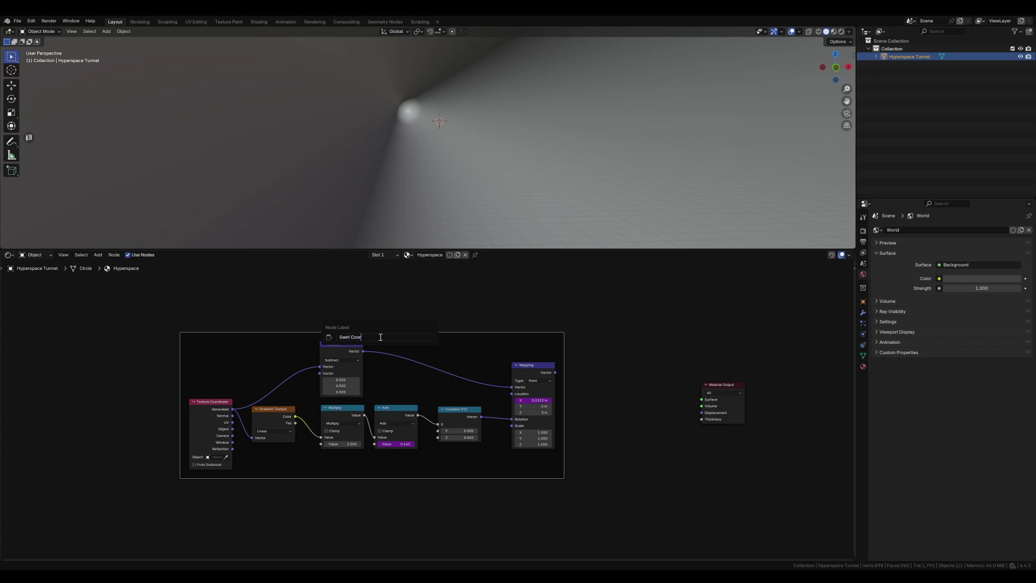
text(Swirl Coordinates)
key(Return)
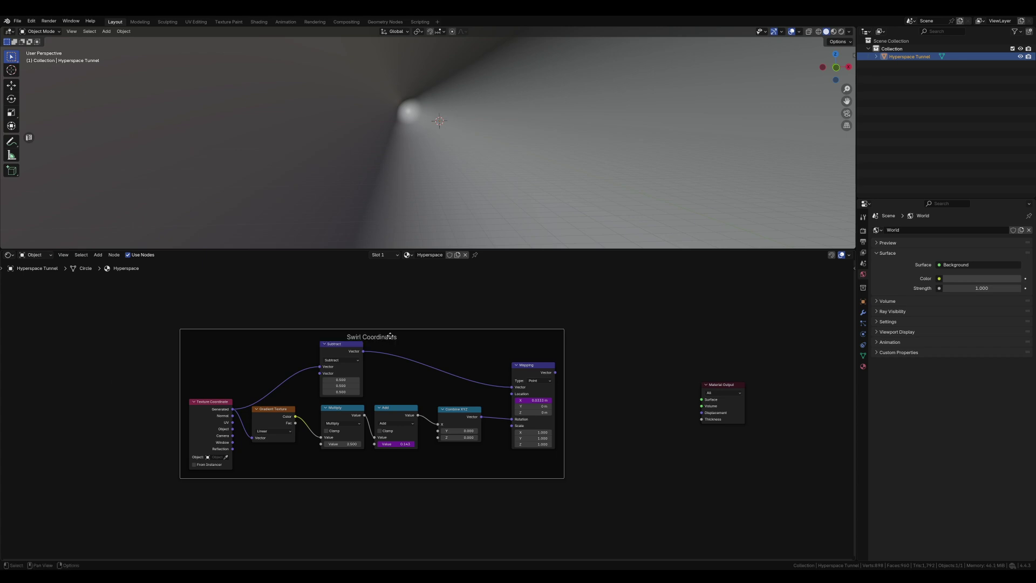
Move the Swirl Coordinates frame below and farther from the Material Output to leave room between them.
scroll(428, 361, up, 2)
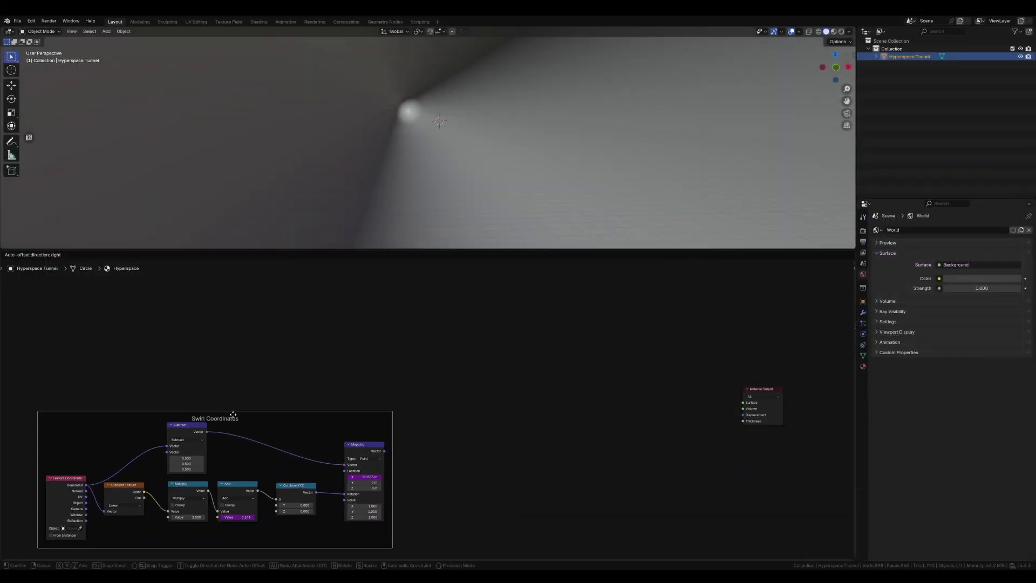
drag(232, 414, 249, 391)
scroll(324, 394, up, 1)
middle_drag(330, 395, 218, 386)
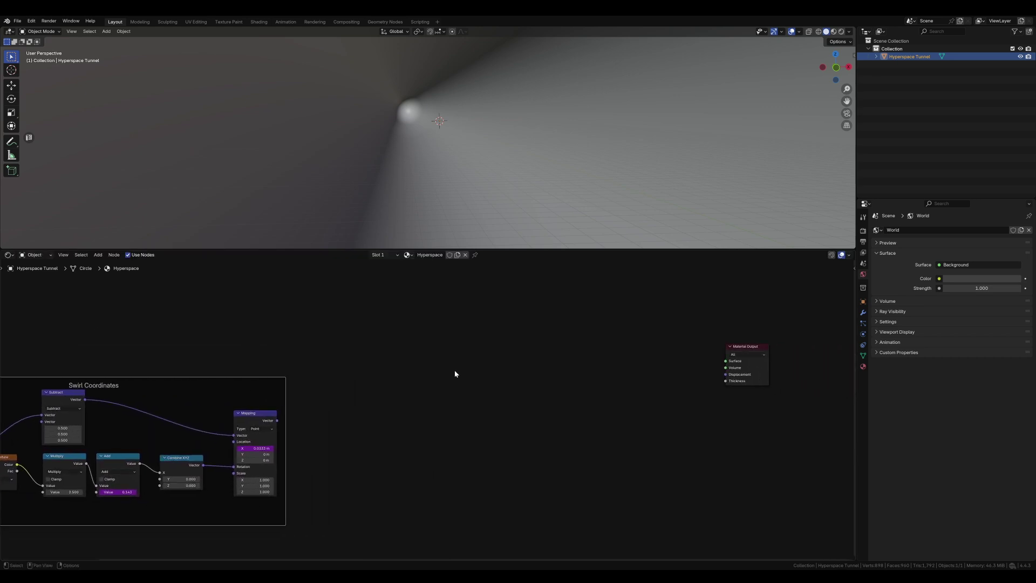
Add a Noise Texture node in the empty space between the Swirl Coordinates frame and the Material Output.
click(455, 373)
scroll(438, 370, up, 2)
key(shift+a)
text(noise)
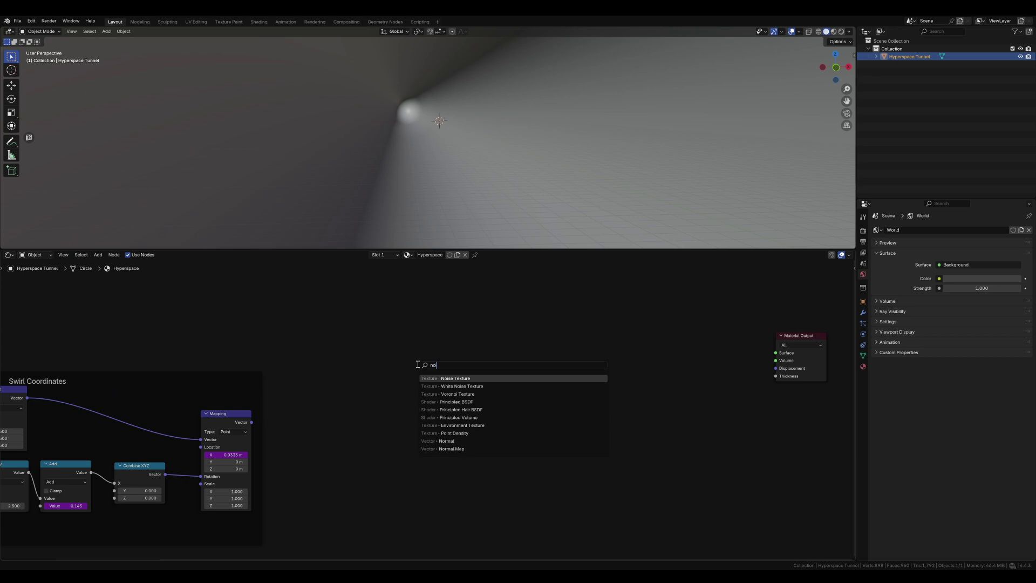
key(Return)
click(388, 365)
scroll(402, 411, up, 2)
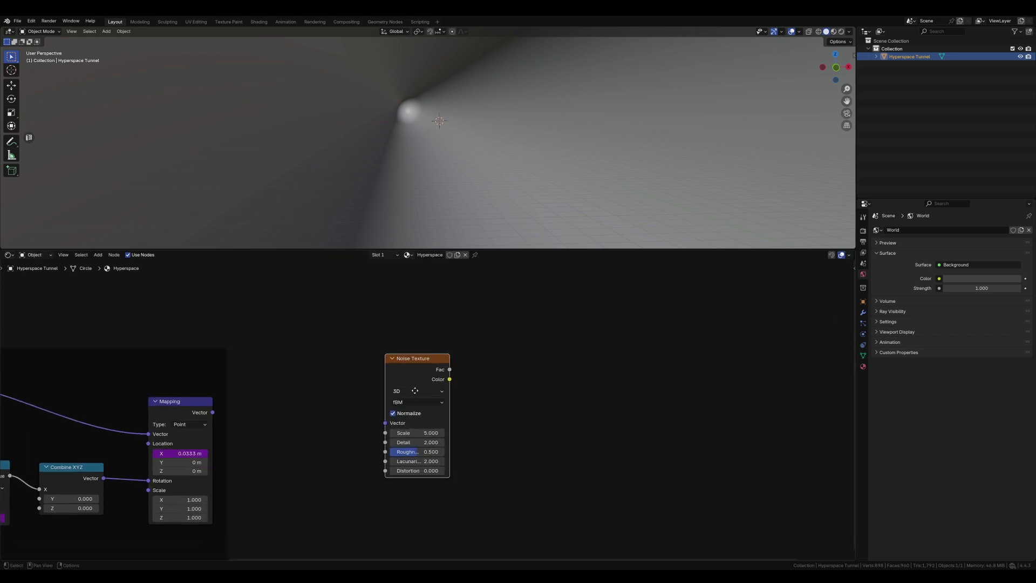
Set the Noise Texture's Scale to 3.4, Detail to 3, Roughness to 0.535 and Distortion to 0.1.
click(425, 424)
text(3)
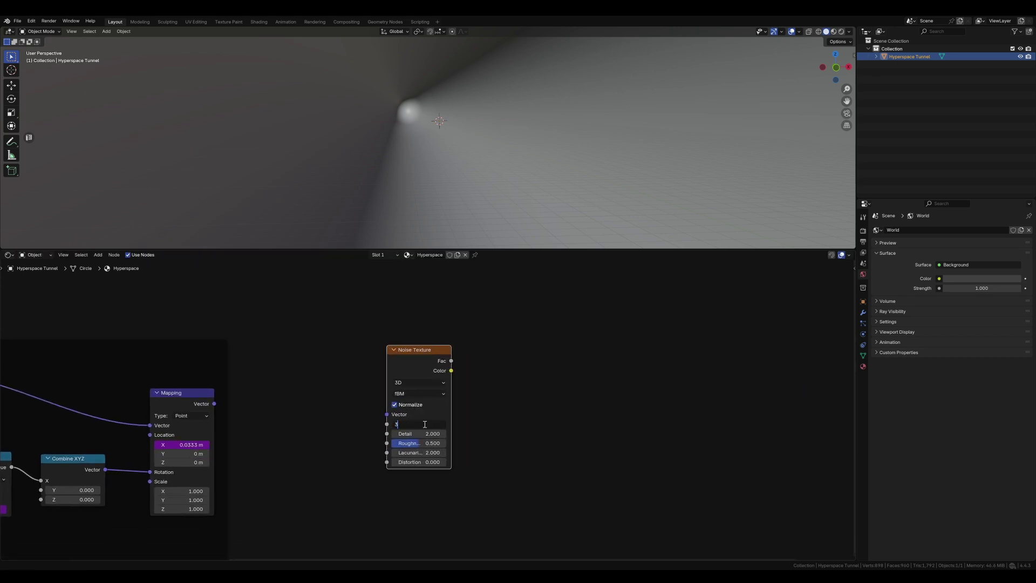
text(.4)
key(Return)
click(421, 434)
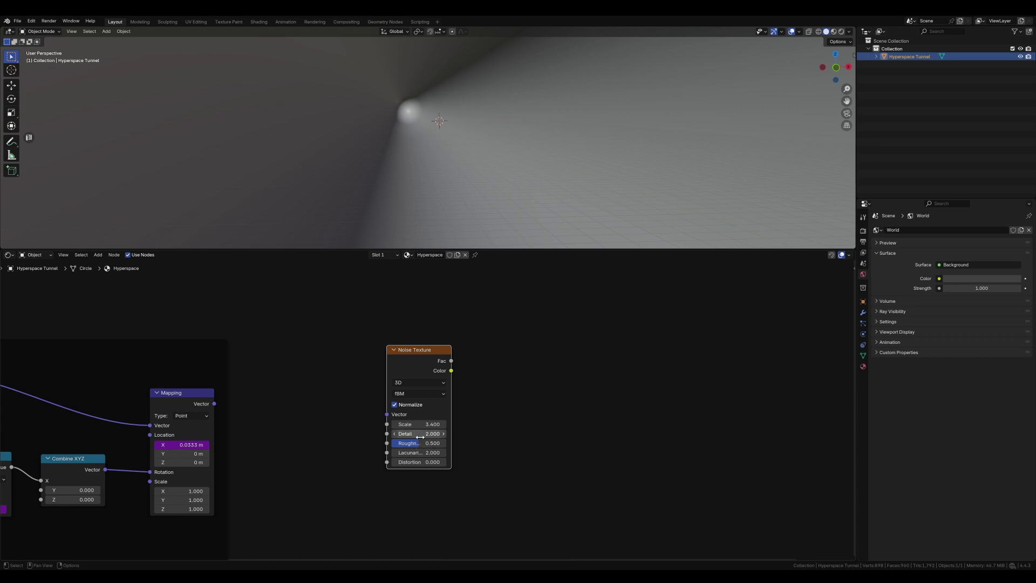
text(3)
key(Return)
click(427, 443)
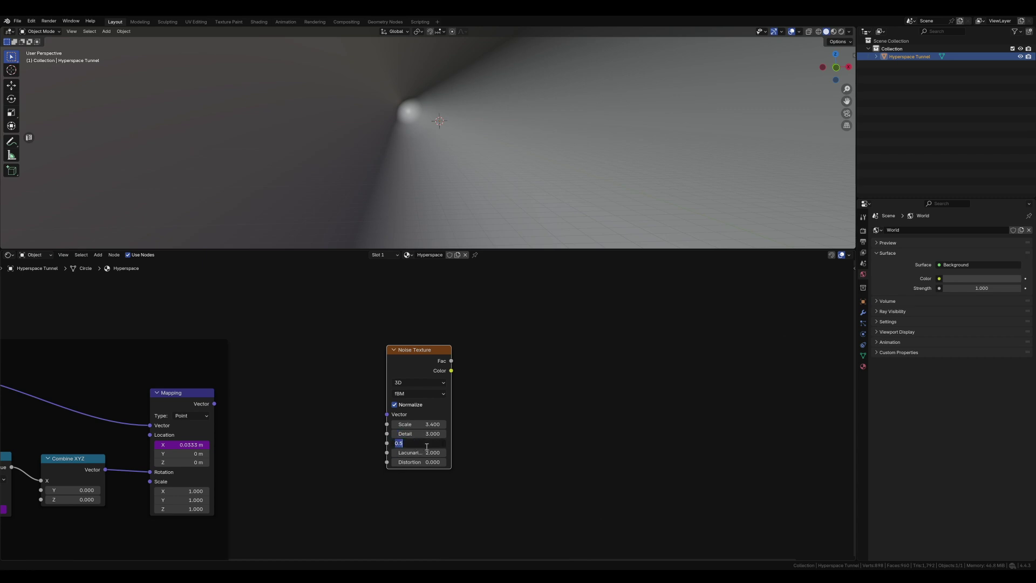
text(535)
key(Return)
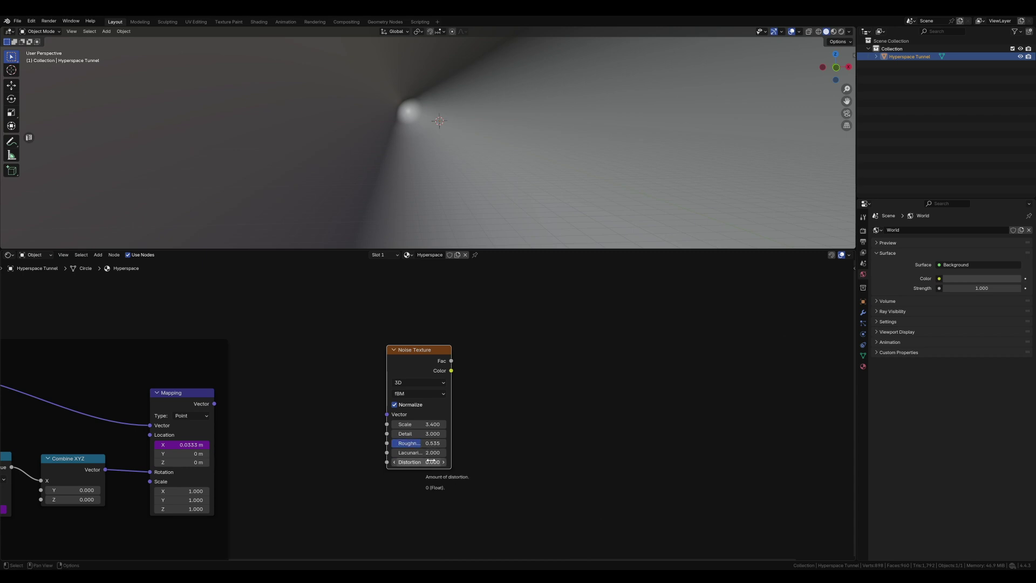
click(432, 462)
text(0.1)
key(Return)
Add a Color Ramp node beside the Noise Texture and connect the noise Fac output to the ramp's Fac input.
middle_drag(526, 360, 424, 397)
key(shift+a)
text(colo)
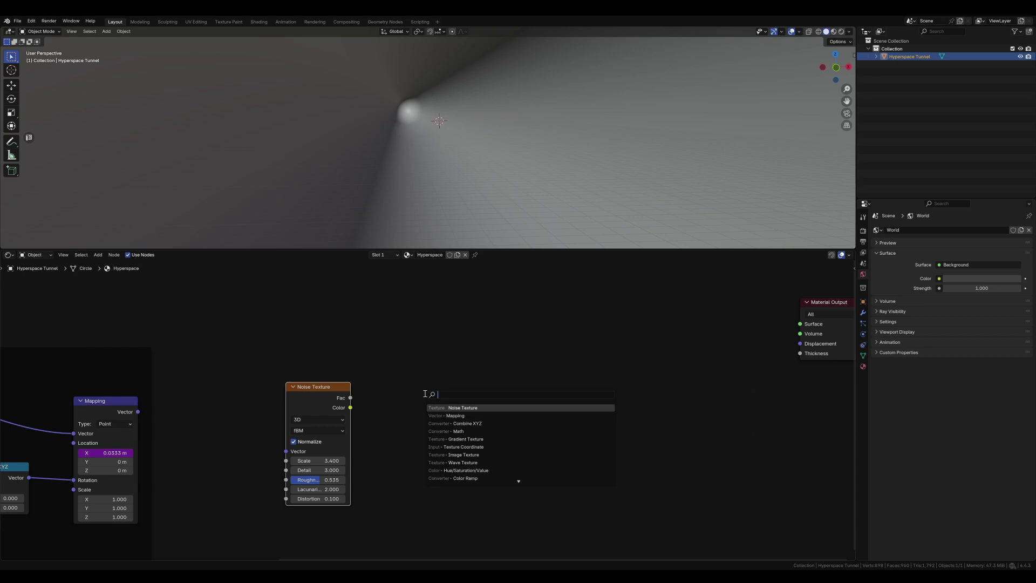
click(440, 416)
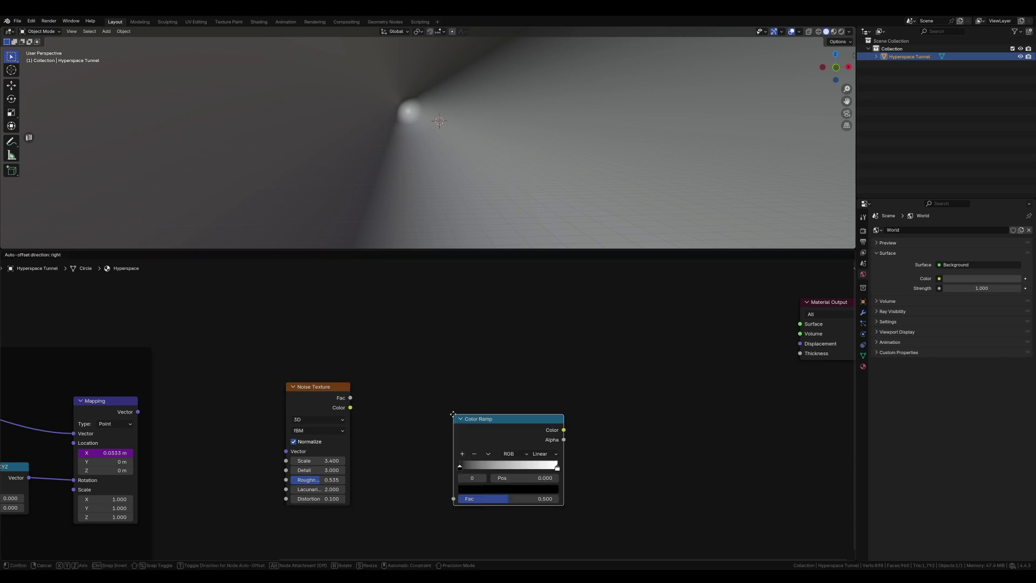
click(423, 405)
drag(334, 400, 425, 485)
drag(493, 415, 458, 407)
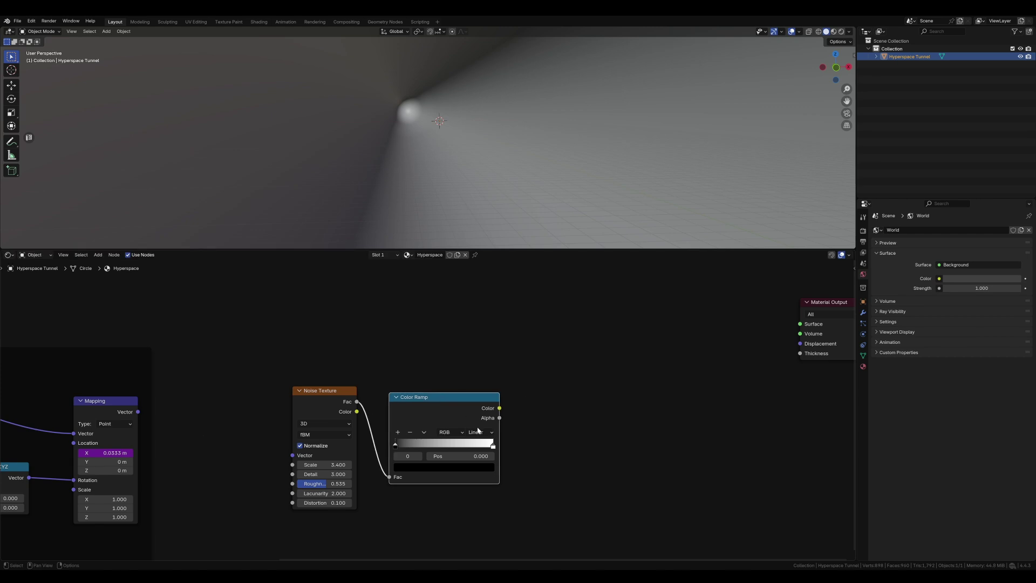
Switch the Color Ramp to B-Spline interpolation and move its black stop to position 0.444.
scroll(478, 434, up, 3)
middle_drag(478, 431, 472, 417)
click(491, 424)
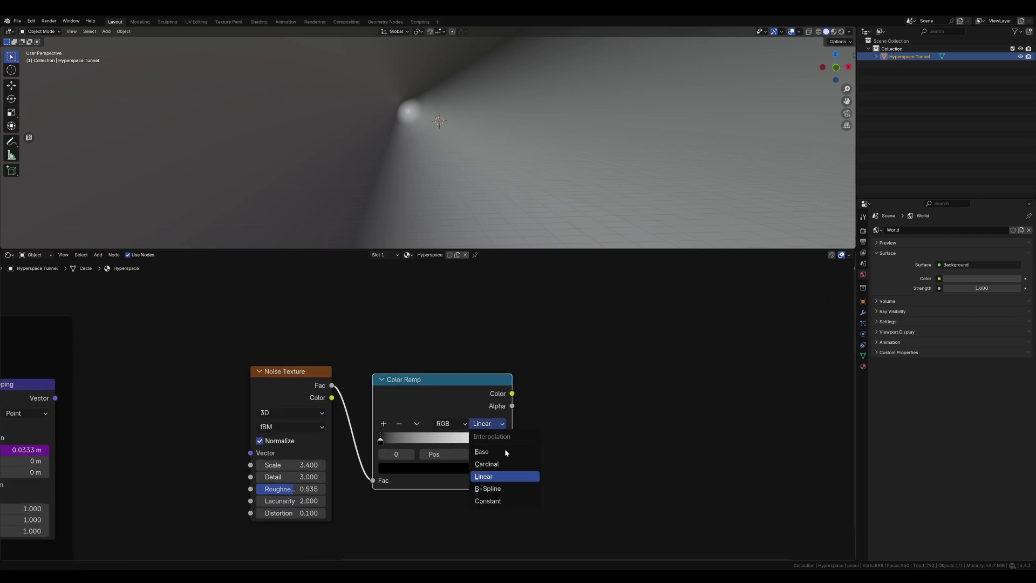
click(488, 489)
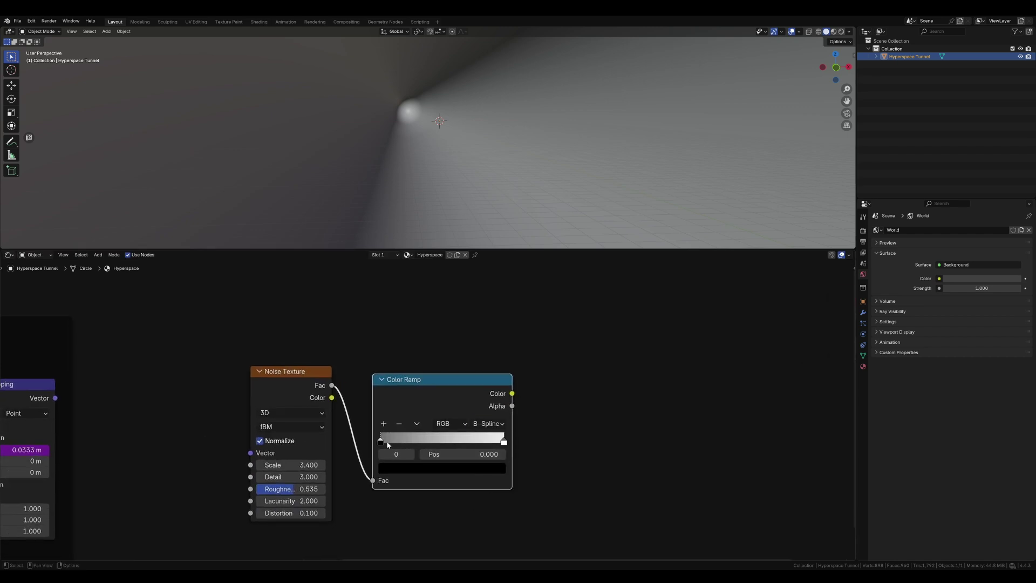
drag(382, 444, 437, 443)
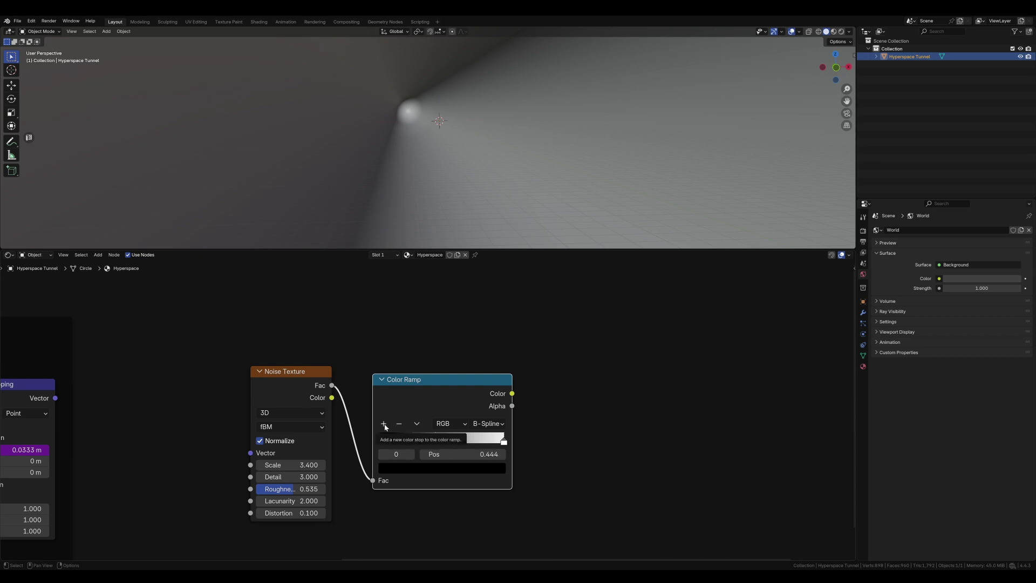
Add three more stops to the Color Ramp and space them out between the black and white stops, moving the white stop inward.
click(384, 424)
click(384, 425)
click(385, 424)
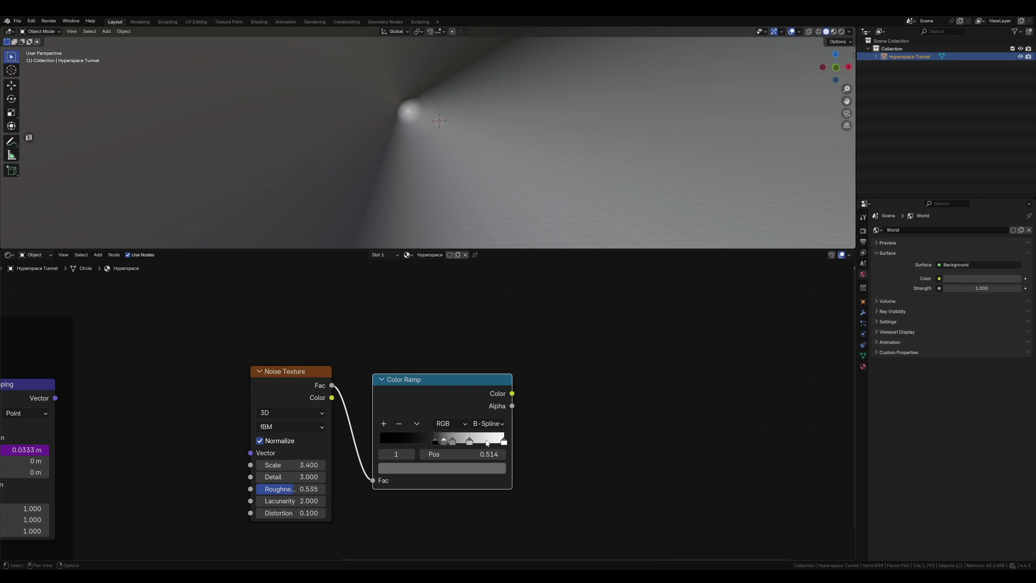
drag(495, 443, 456, 443)
scroll(455, 442, up, 3)
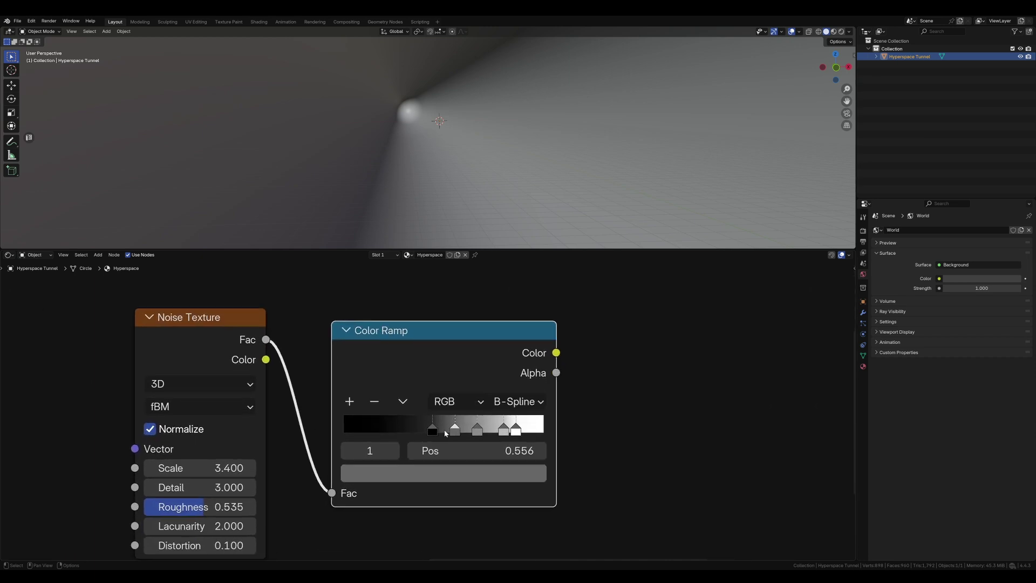
Colour the Color Ramp stop at 0.556 dark blue and the stop at 0.668 a lighter medium blue.
click(461, 475)
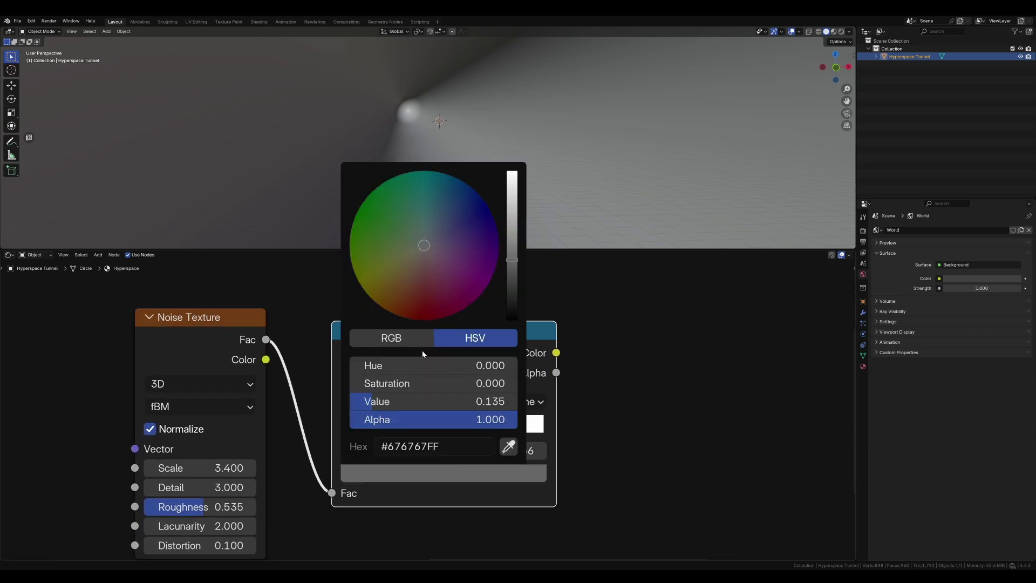
drag(433, 241, 459, 205)
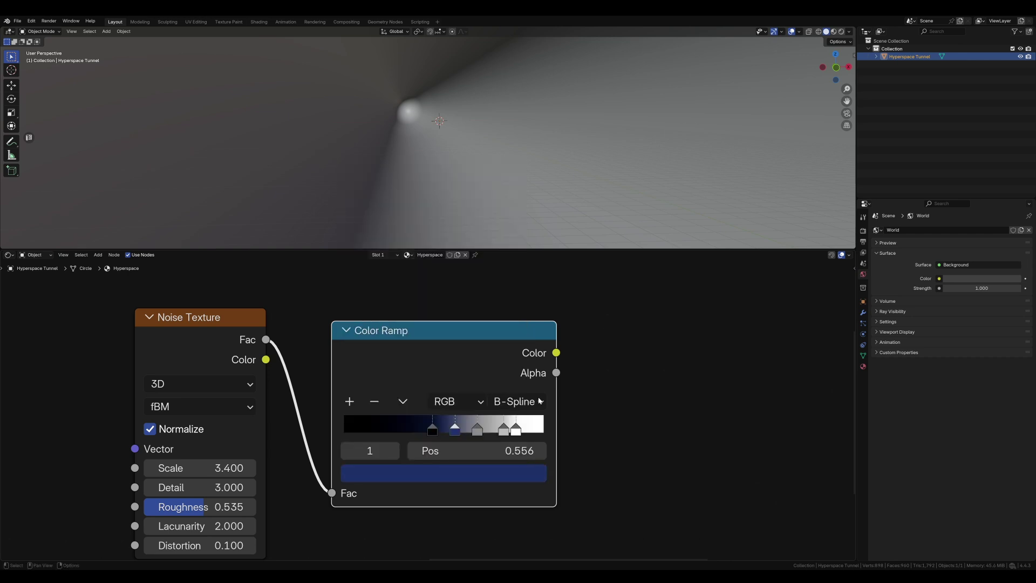
click(478, 430)
click(460, 473)
drag(430, 240, 455, 218)
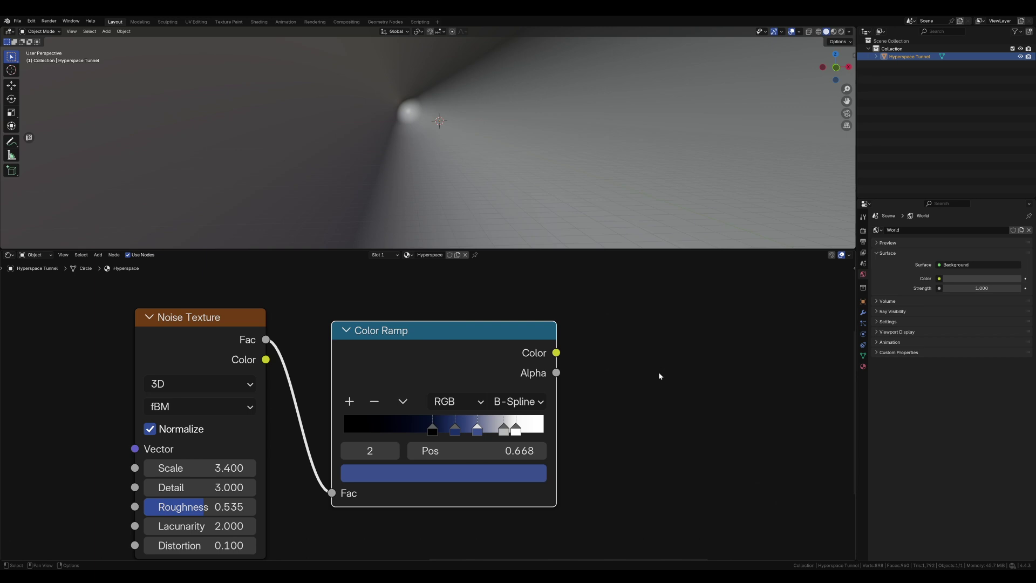
Brighten the Color Ramp stop at 0.801 and tint it pale cyan, #B3DEEAFF.
click(516, 430)
click(513, 473)
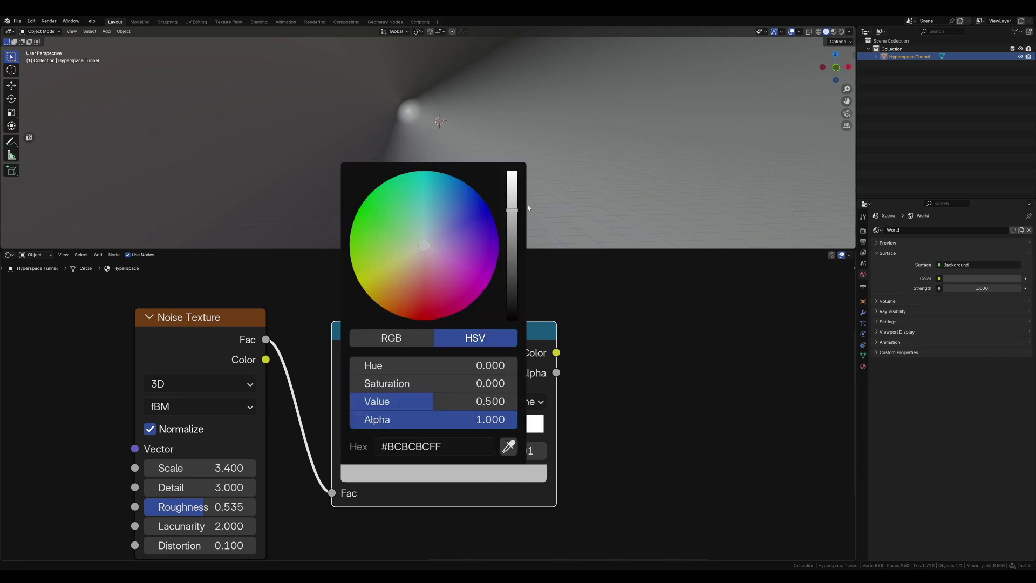
drag(513, 210, 513, 183)
drag(434, 231, 428, 229)
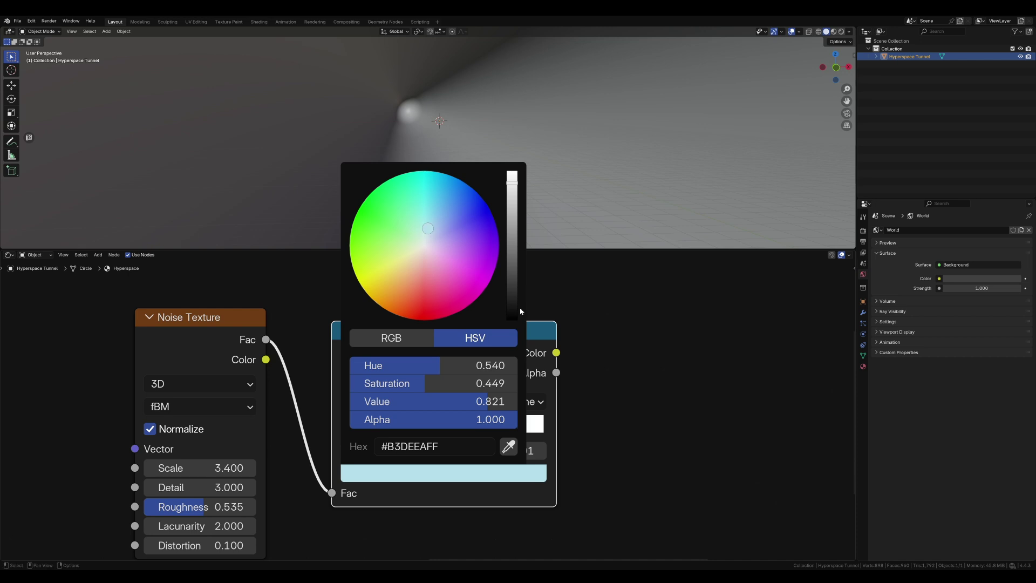
middle_drag(537, 381, 546, 404)
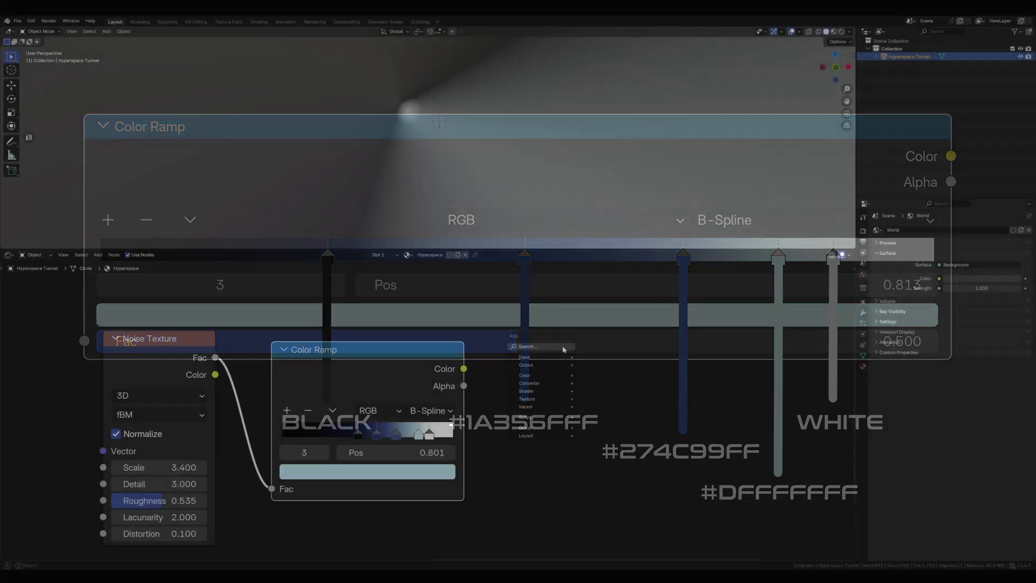
Add a Brightness/Contrast node with Contrast 0.01 and feed the Color Ramp's Color output into its Color input.
text(br)
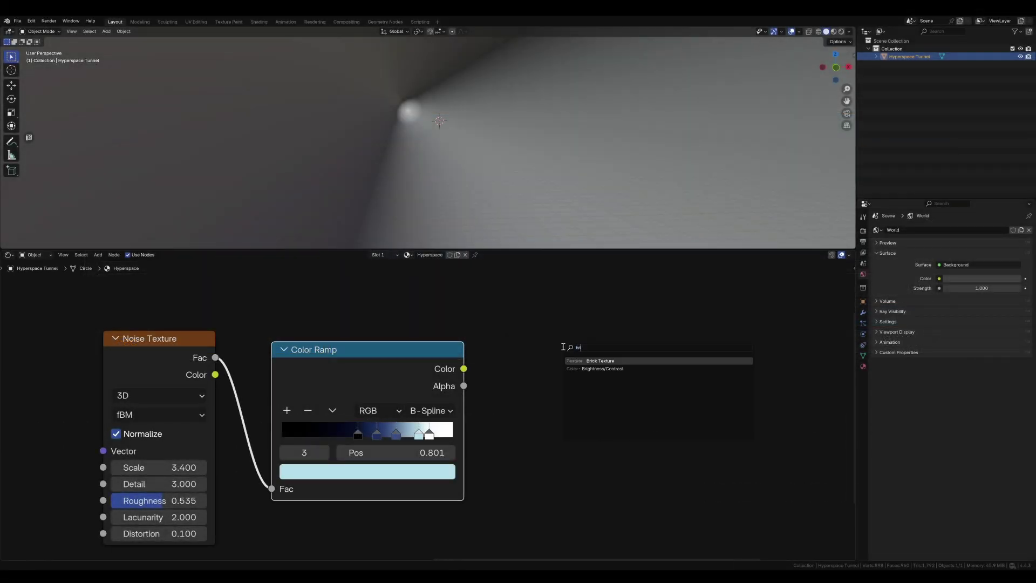
key(Down)
key(Return)
click(501, 356)
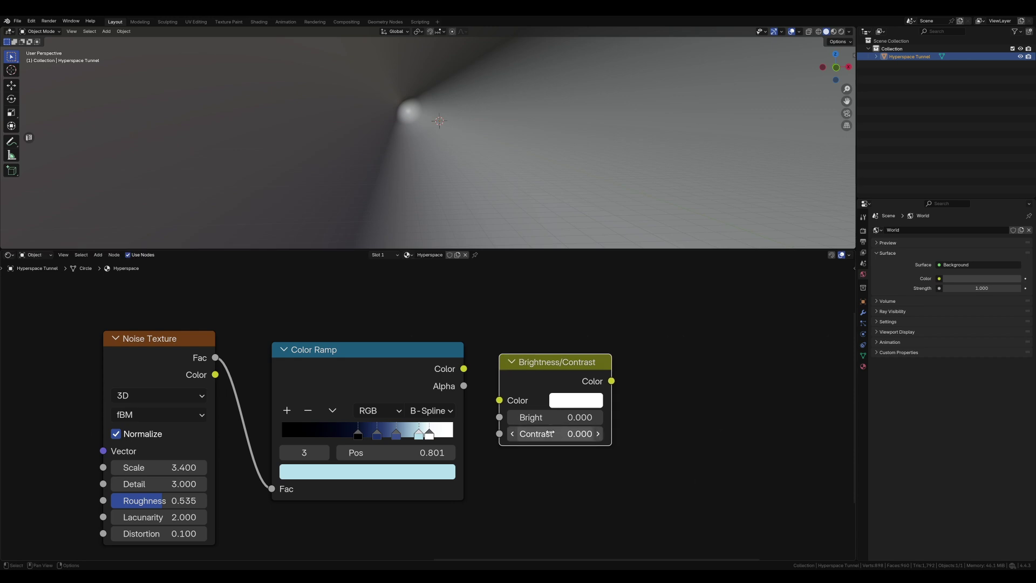
click(559, 436)
text(0.01)
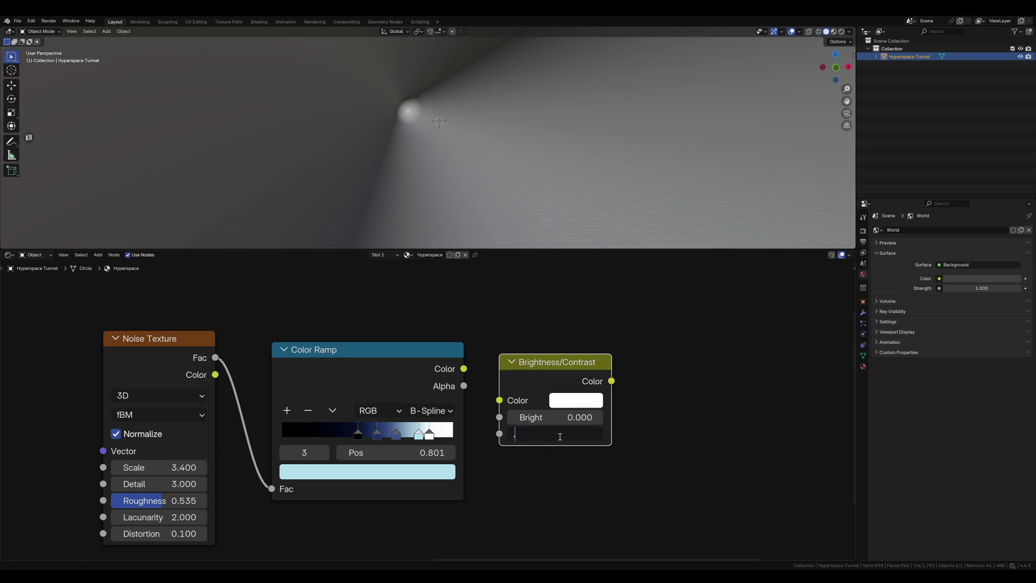
key(Return)
drag(464, 369, 498, 401)
Group the Noise Texture, Color Ramp and Brightness/Contrast nodes in a frame labelled Pattern.
scroll(493, 405, down, 10)
middle_drag(504, 414, 540, 416)
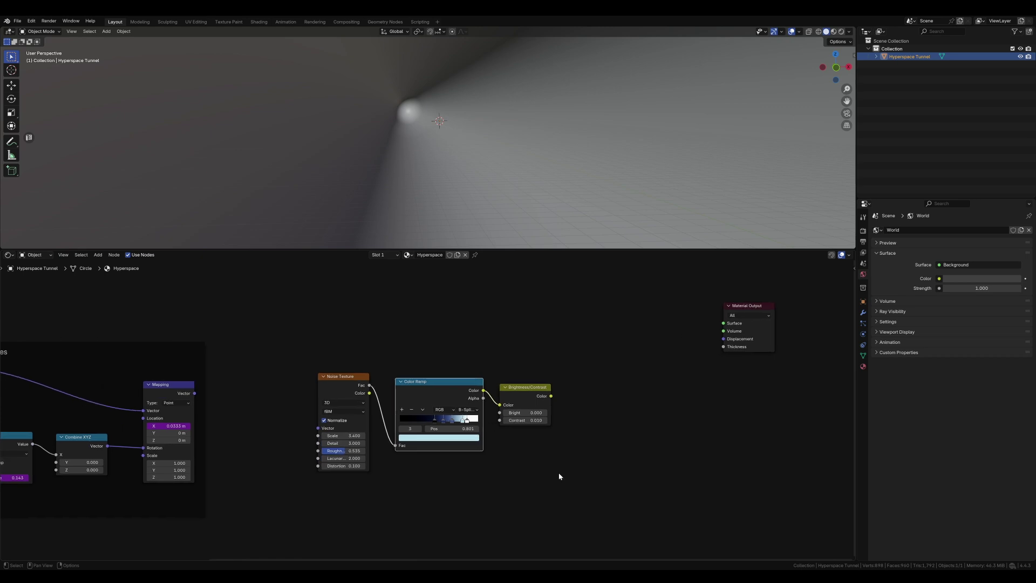
drag(562, 489, 316, 351)
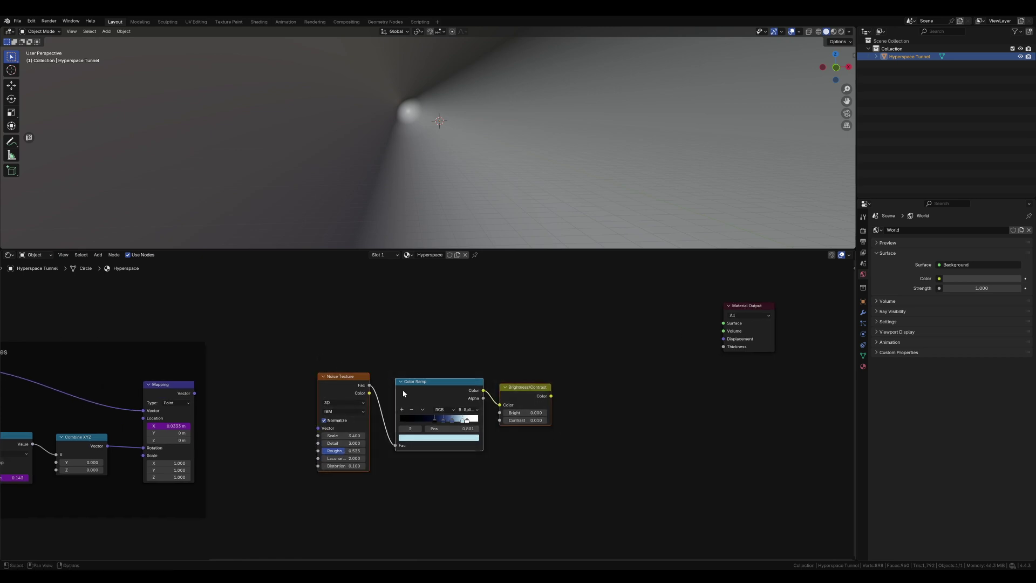
key(ctrl+j)
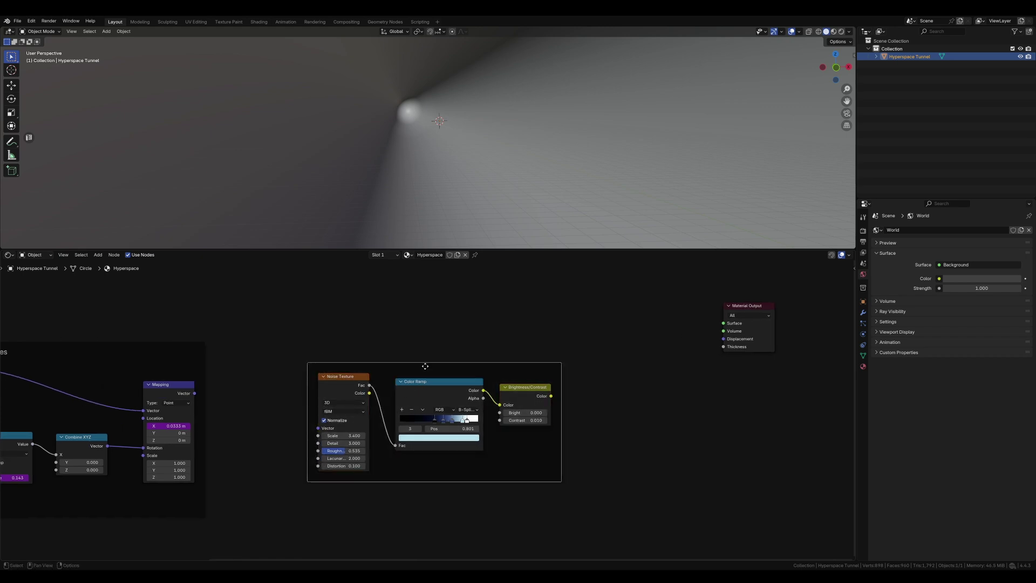
key(F2)
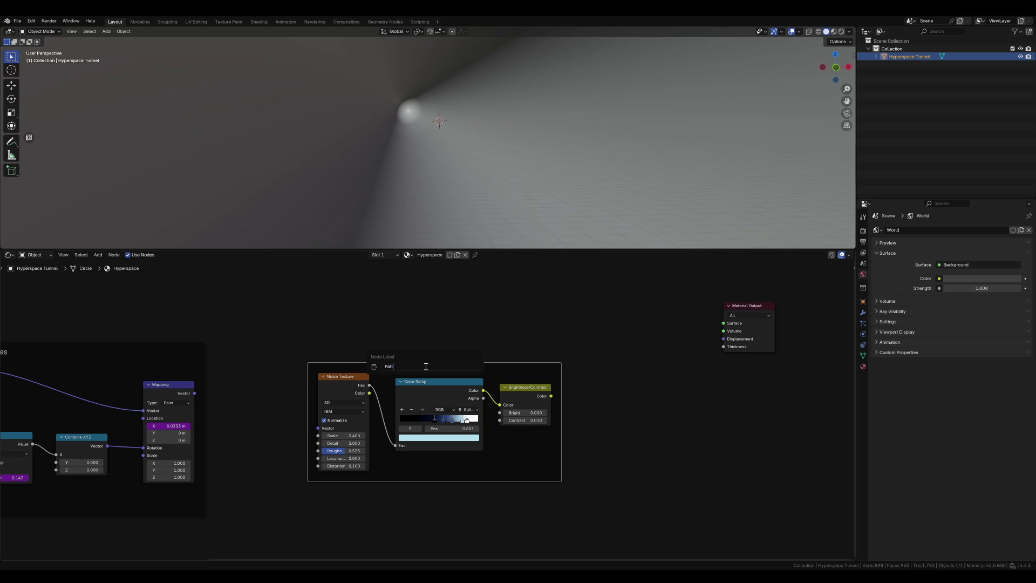
key(Return)
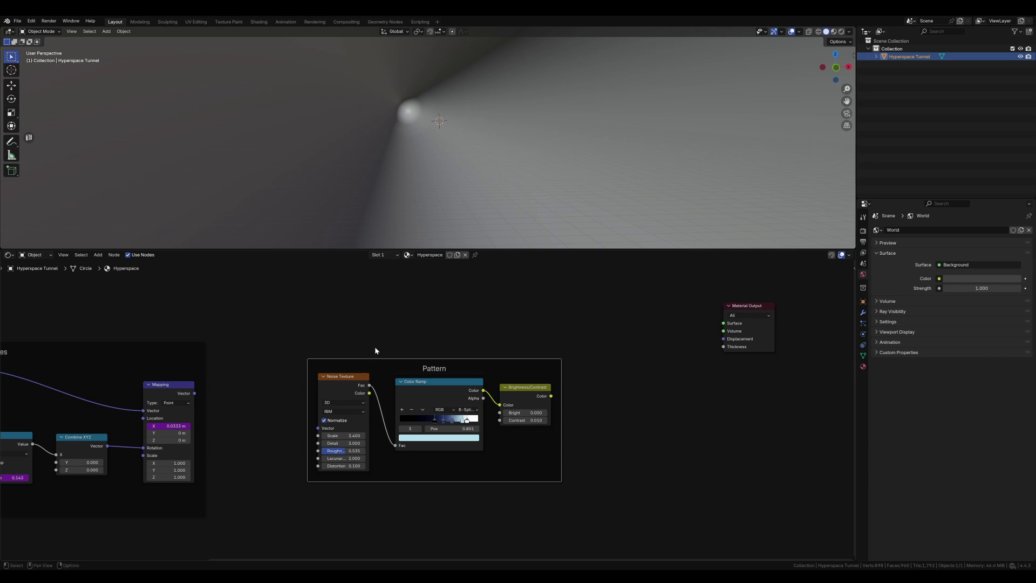
Add a Gradient Texture node above the Swirl Coordinates frame and connect the Generated texture coordinates to its Vector input.
key(Home)
middle_drag(387, 357, 467, 402)
middle_drag(348, 371, 484, 412)
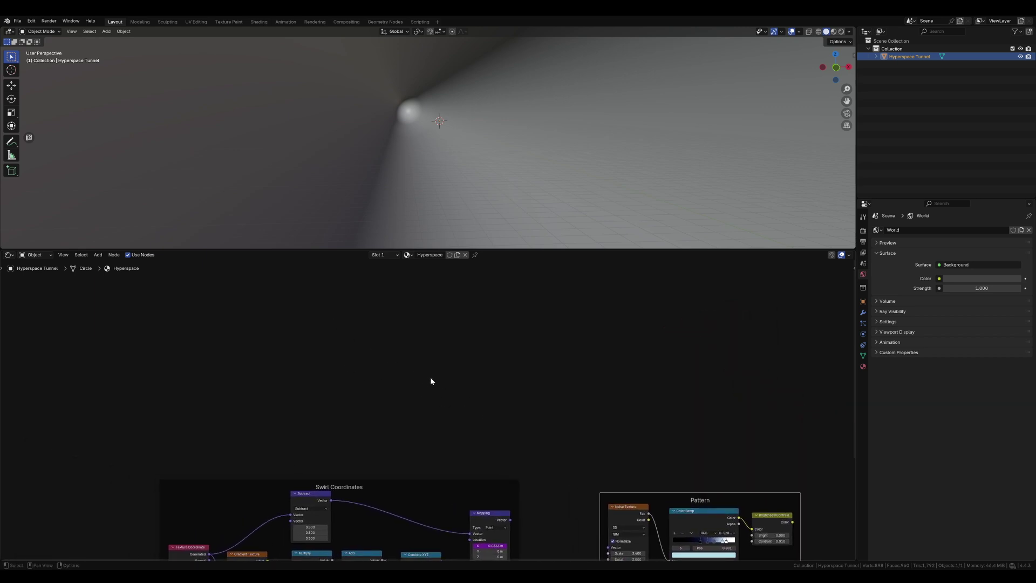
mouse_move(430, 378)
middle_down()
mouse_move(461, 405)
mouse_move(440, 391)
middle_up()
middle_drag(393, 351, 423, 332)
key(shift+a)
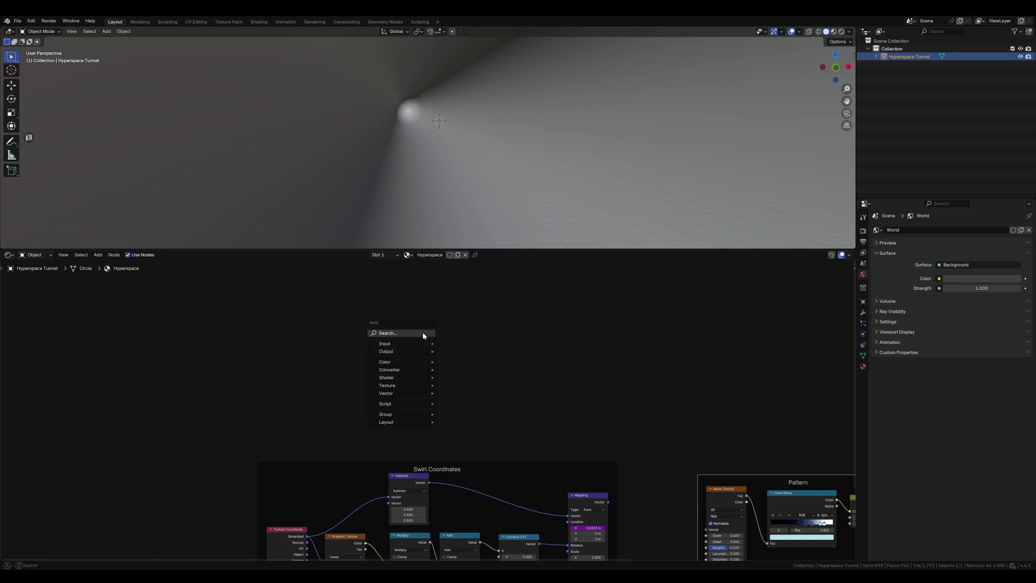
click(423, 333)
text(grad)
key(Return)
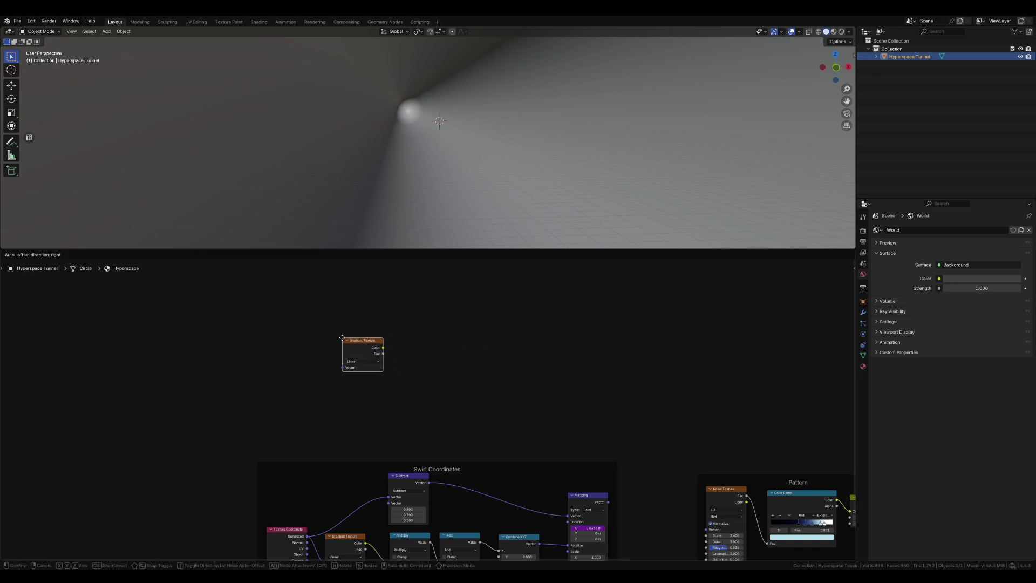
click(351, 329)
drag(307, 536, 348, 351)
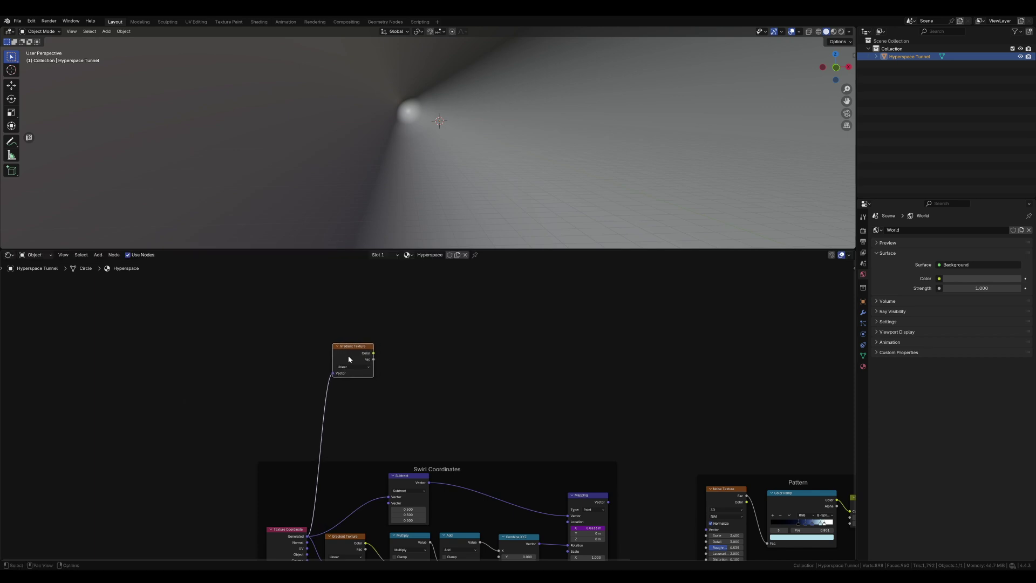
Add a Math node beside the upper Gradient Texture and set its operation to Power.
scroll(354, 377, up, 3)
middle_drag(354, 379, 302, 372)
key(shift+a)
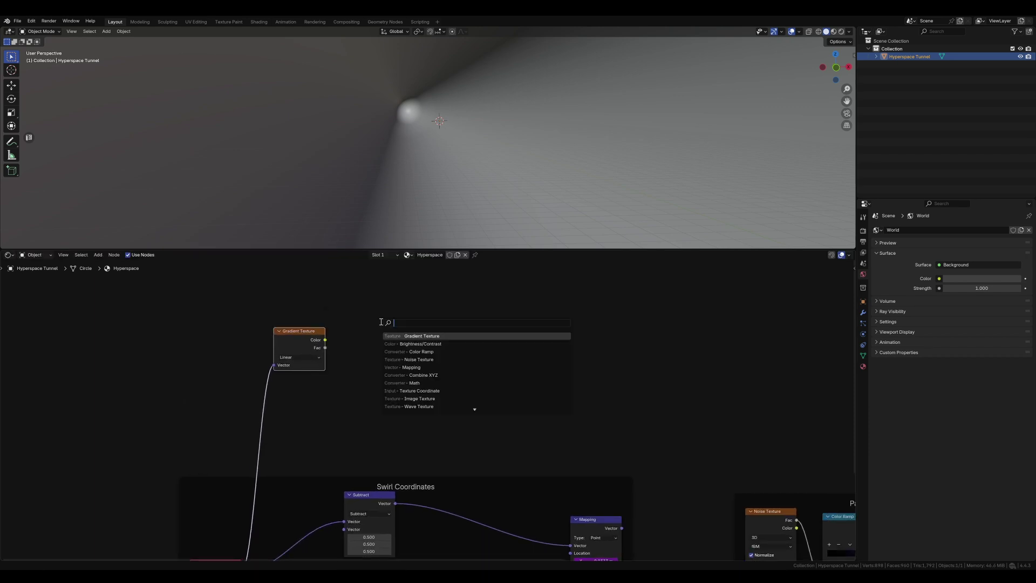
text(add)
key(Return)
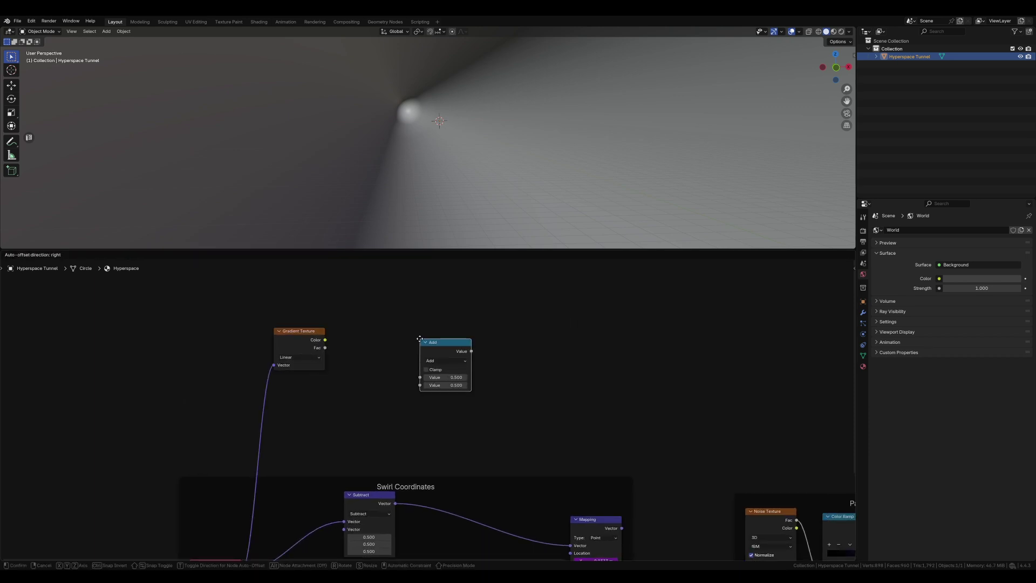
click(396, 357)
click(397, 353)
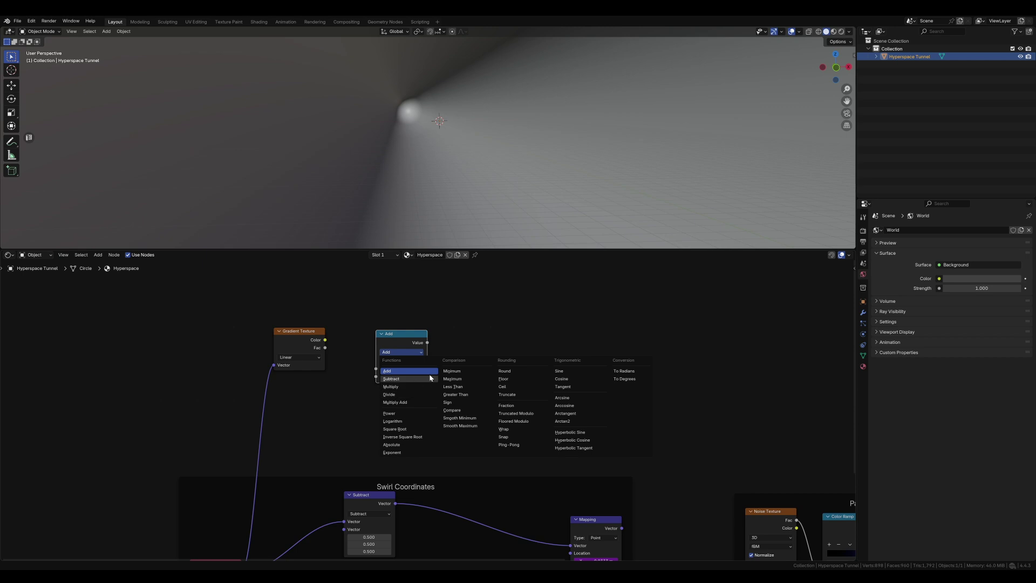
key(p)
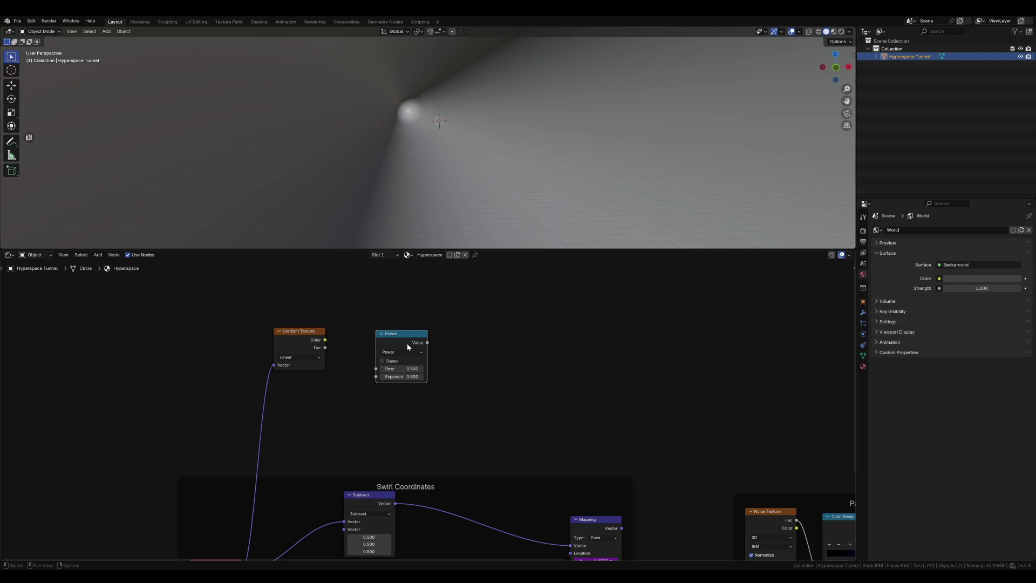
Enable Clamp on the Power node, set its Exponent to 2.25 and feed the Gradient Texture's Color into its Base.
click(409, 377)
text(2.2)
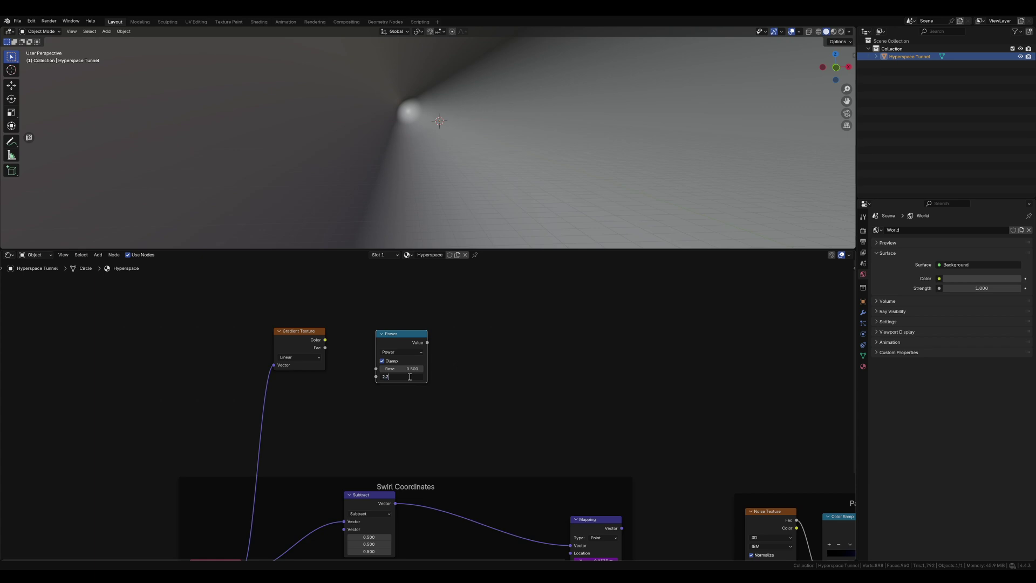
text(50)
key(Return)
drag(325, 340, 372, 329)
Add a Color Ramp node after the Power node.
middle_drag(405, 348, 358, 366)
key(shift+a)
click(416, 332)
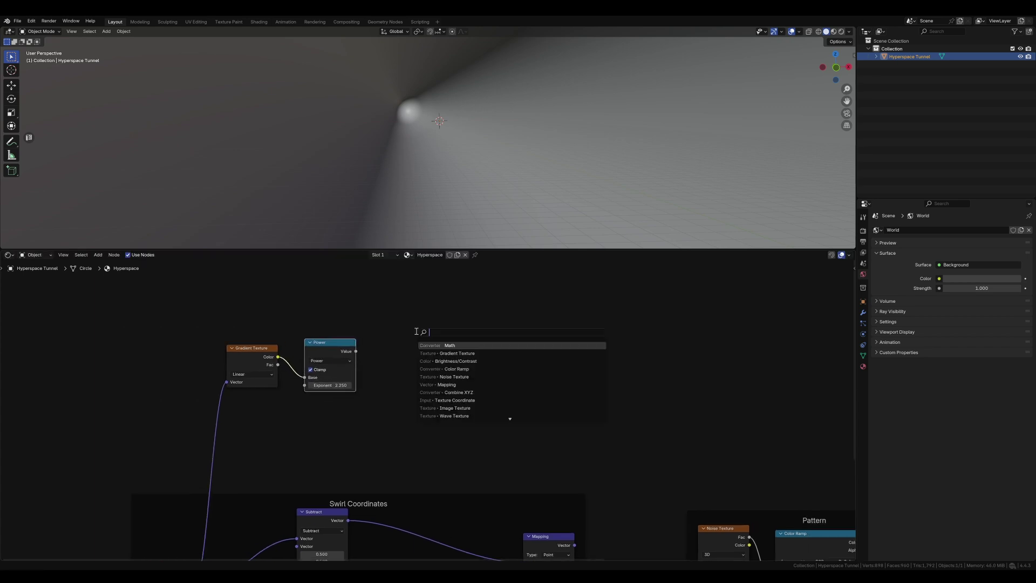
text(color)
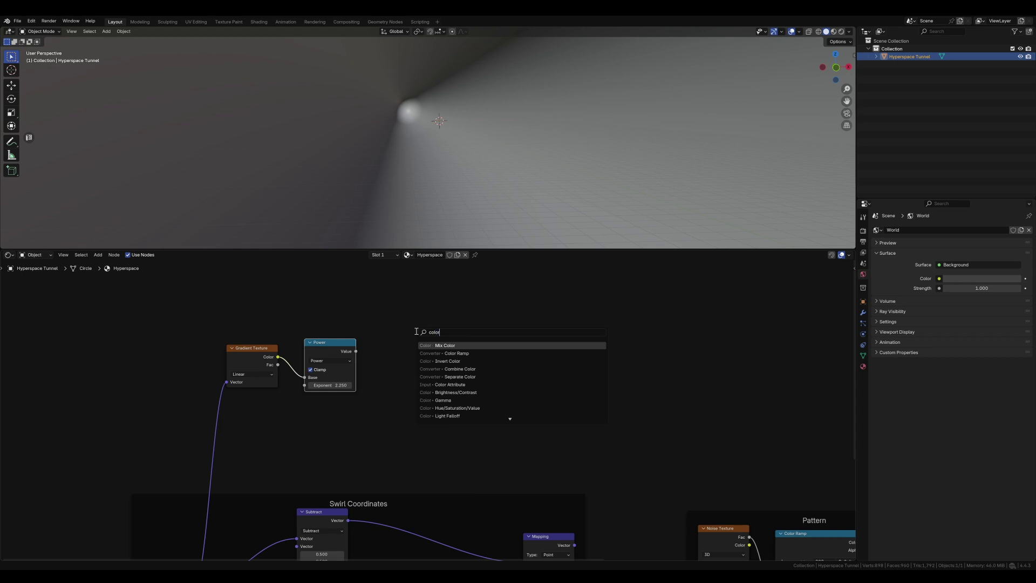
click(400, 336)
scroll(421, 362, up, 1)
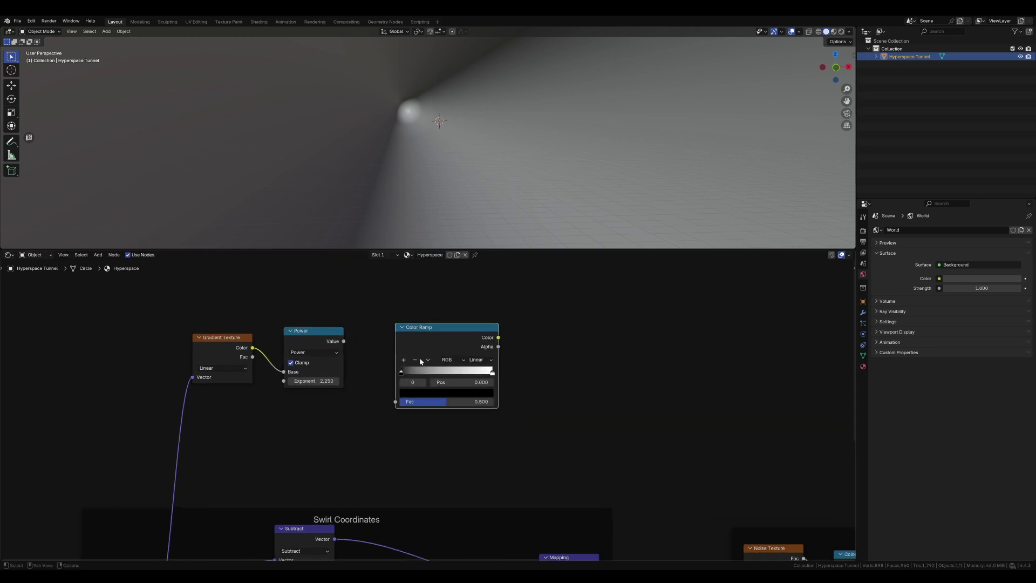
Feed the Power value into the Color Ramp's Fac and move its black stop to 0.465 and white stop to 0.873.
drag(344, 342, 396, 401)
drag(417, 352, 417, 375)
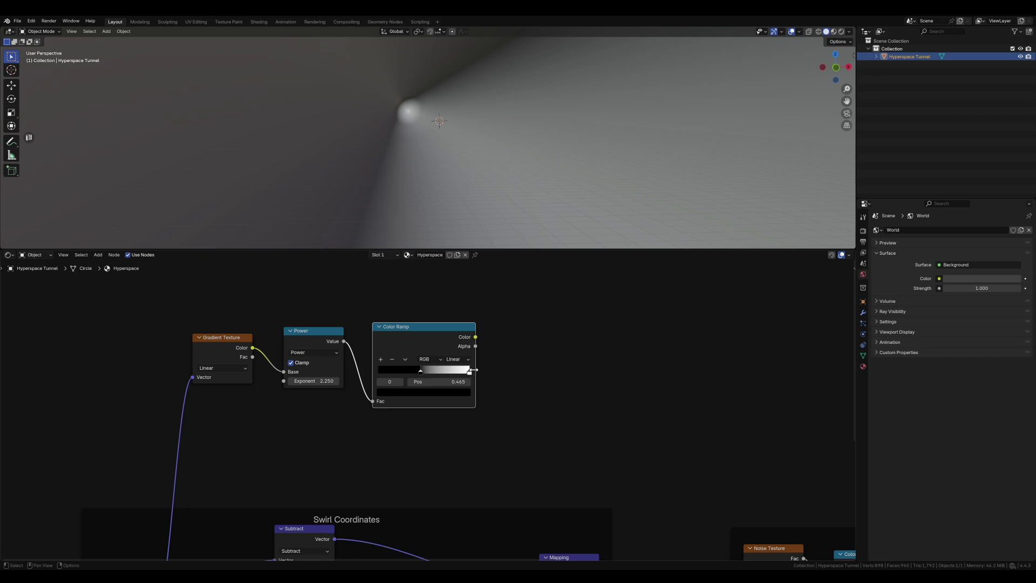
drag(469, 373, 457, 373)
Add a Math node set to Multiply after the Color Ramp and feed the ramp's Color into its first Value.
scroll(475, 373, down, 1)
middle_drag(476, 373, 336, 380)
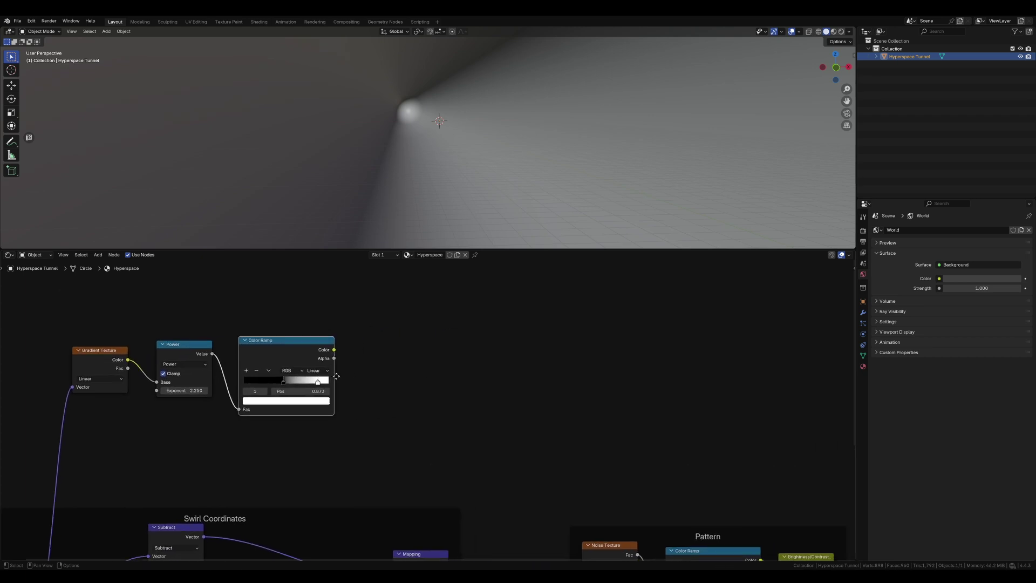
key(shift+a)
text(add)
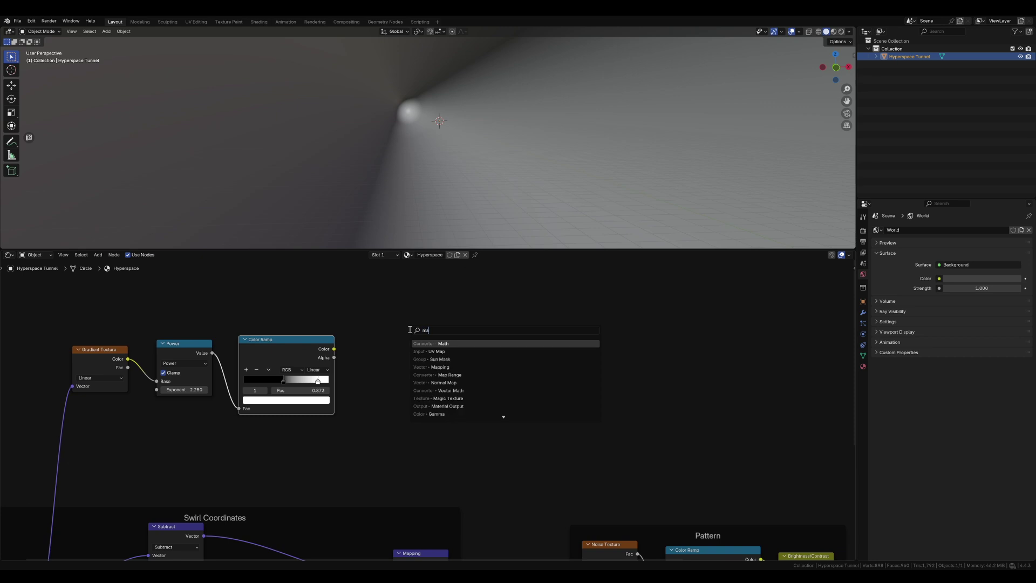
key(Return)
click(381, 342)
click(402, 367)
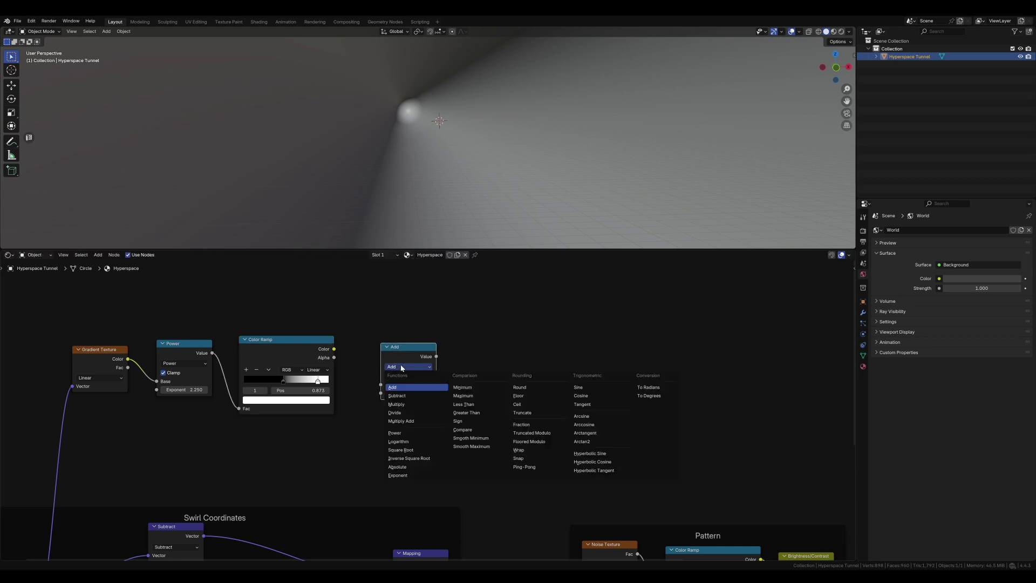
click(411, 405)
drag(333, 349, 381, 385)
Connect the Fac output of the Noise Texture in the Pattern frame to the Multiply node's second Value.
scroll(426, 392, down, 2)
middle_drag(428, 393, 411, 360)
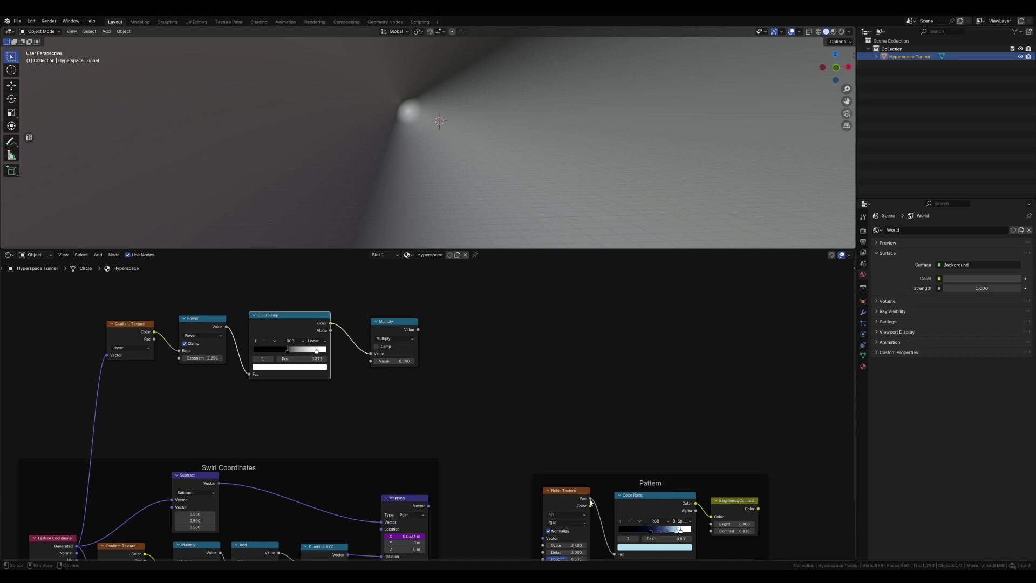
drag(591, 500, 395, 369)
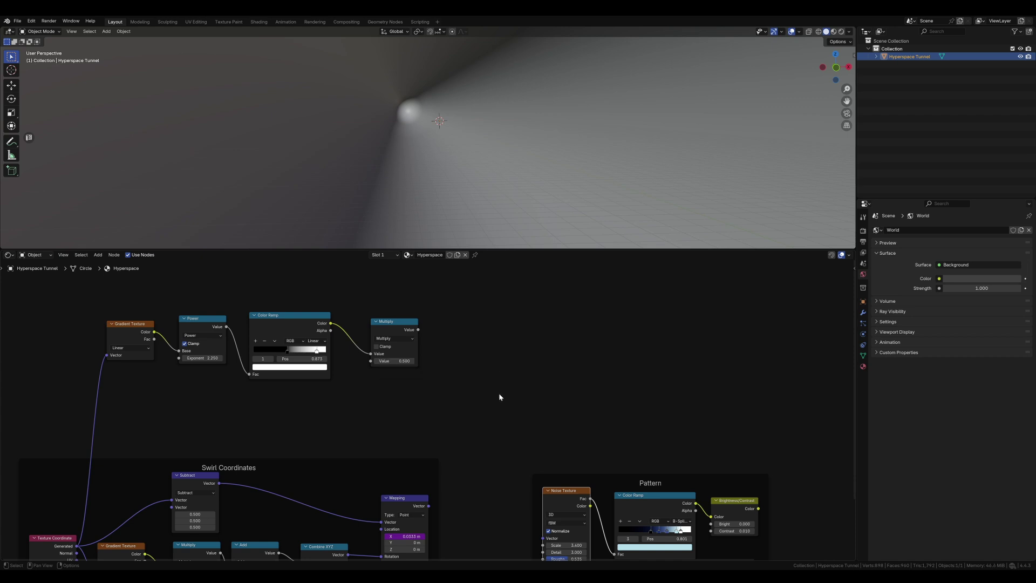
drag(591, 499, 371, 361)
Add a second Color Ramp with B-Spline interpolation after the Multiply node and feed the Multiply value into its Fac.
middle_drag(478, 359, 394, 388)
scroll(394, 388, up, 1)
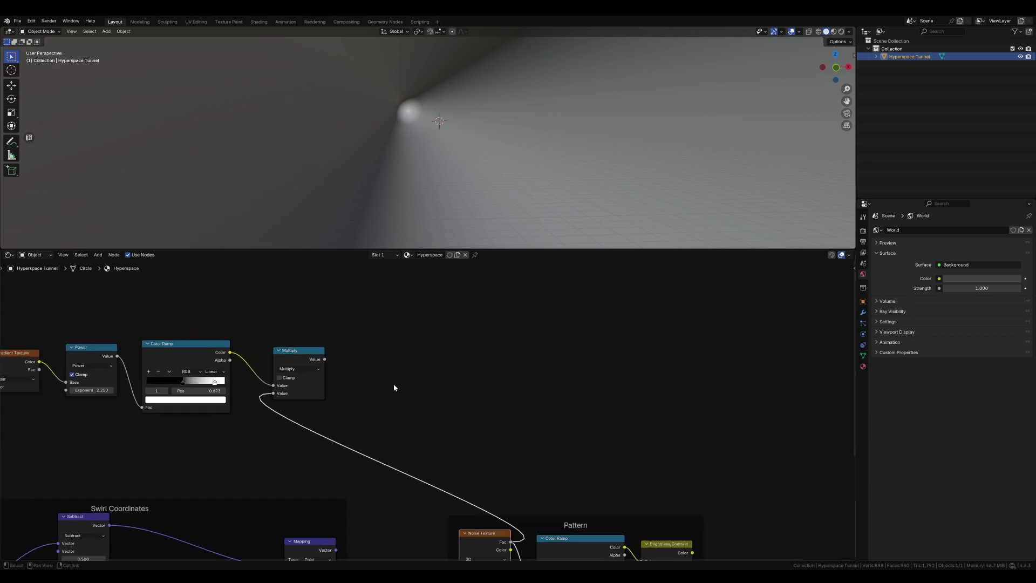
key(shift+a)
click(371, 344)
text(color)
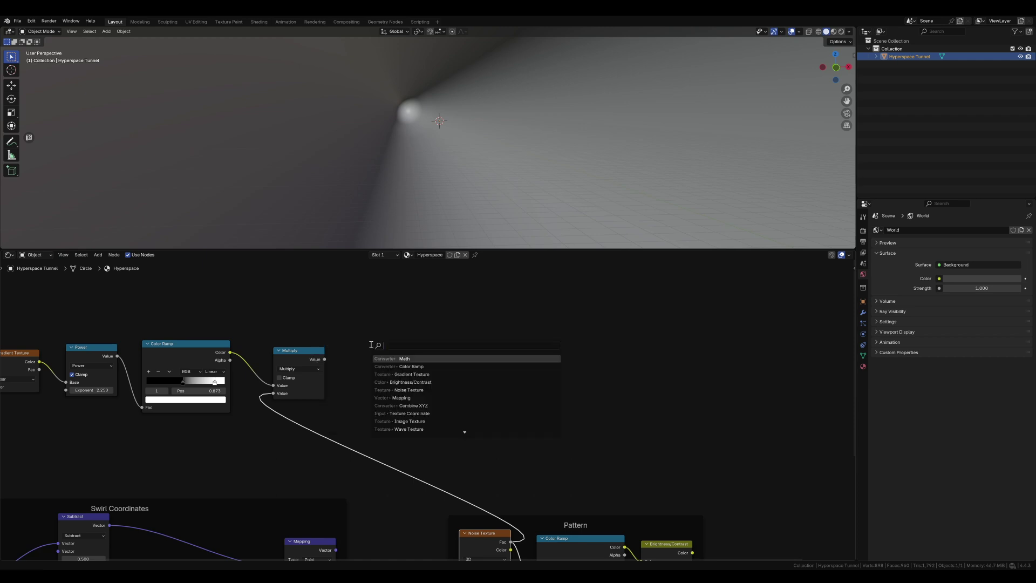
click(423, 367)
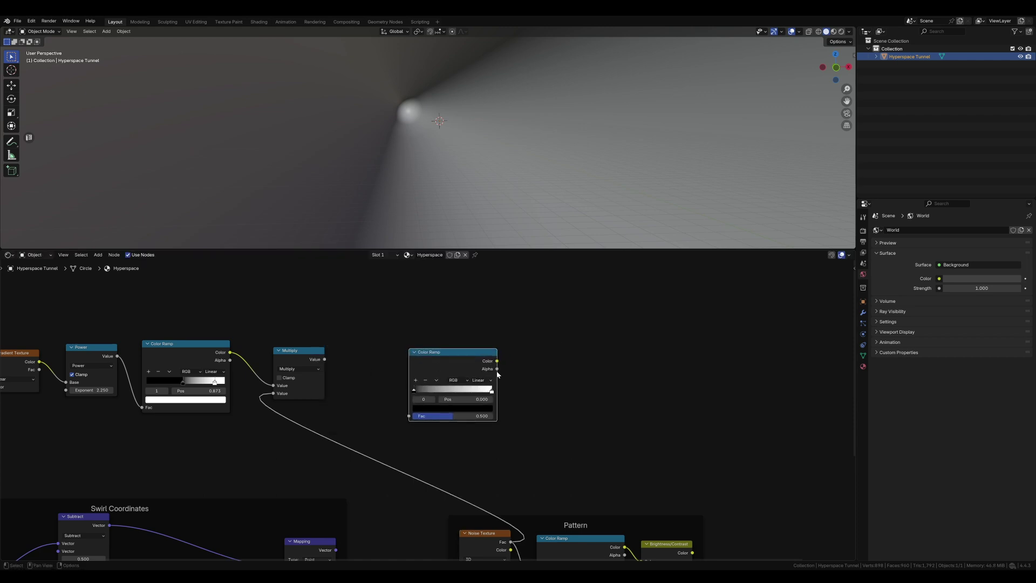
click(477, 385)
click(489, 429)
drag(438, 363, 397, 348)
drag(325, 359, 369, 403)
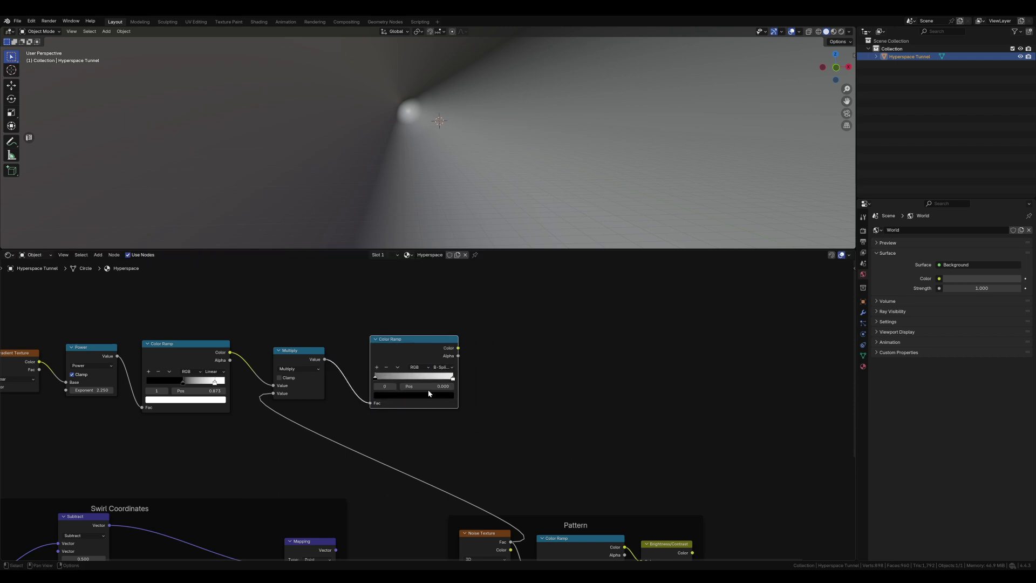
Move the B-Spline Color Ramp's black stop to 0.284 and add a middle stop.
scroll(430, 393, up, 3)
scroll(435, 387, up, 1)
drag(350, 363, 390, 366)
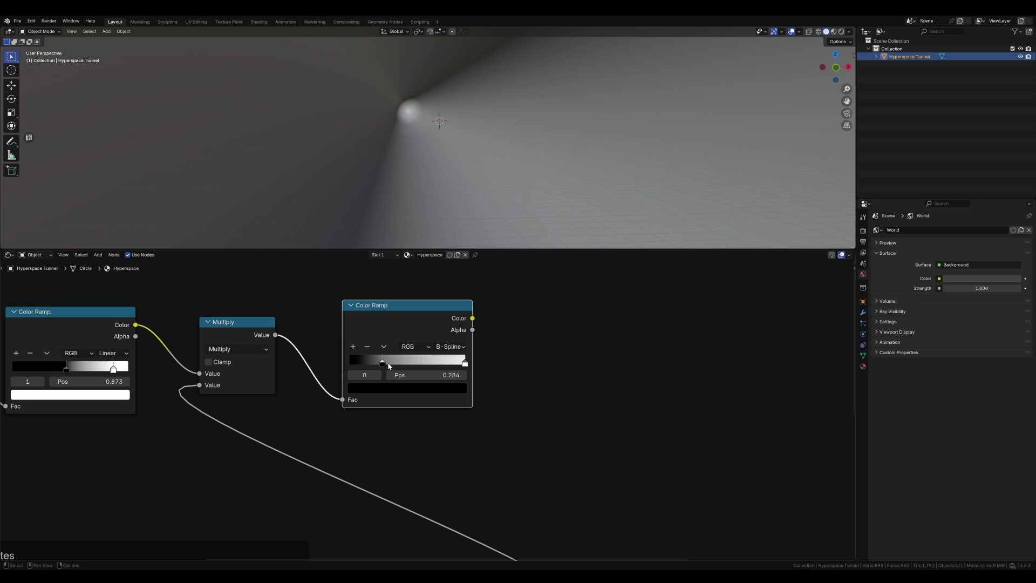
click(354, 348)
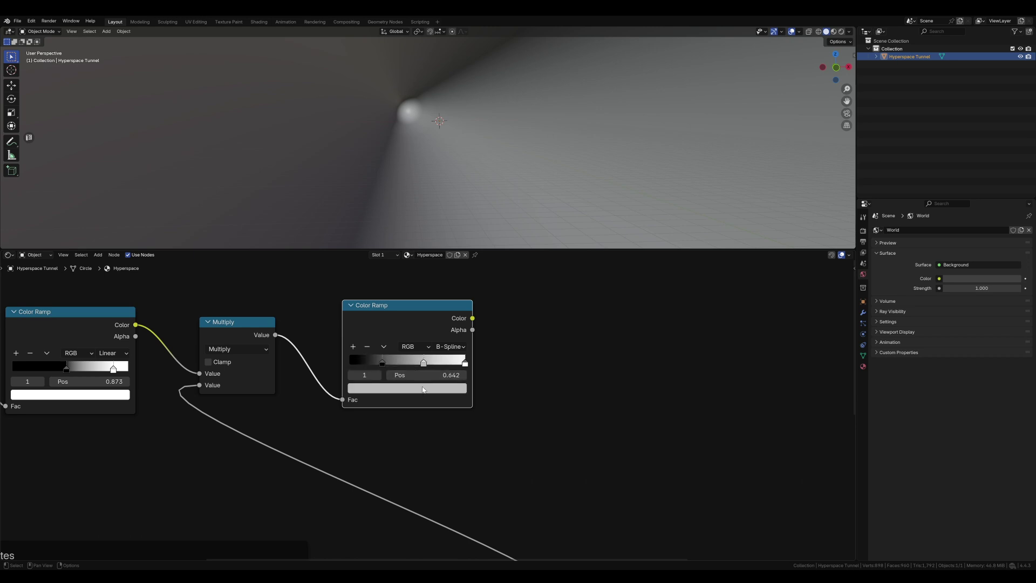
Make the B-Spline Color Ramp's middle stop black at position 0.455 and move the white stop to 0.918.
click(422, 392)
drag(448, 300, 447, 324)
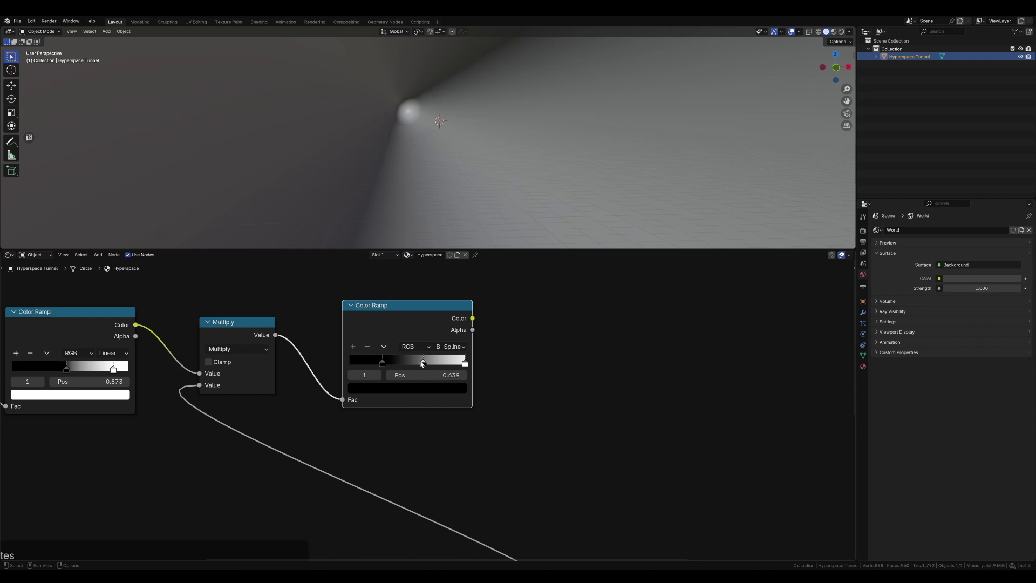
drag(422, 364, 402, 362)
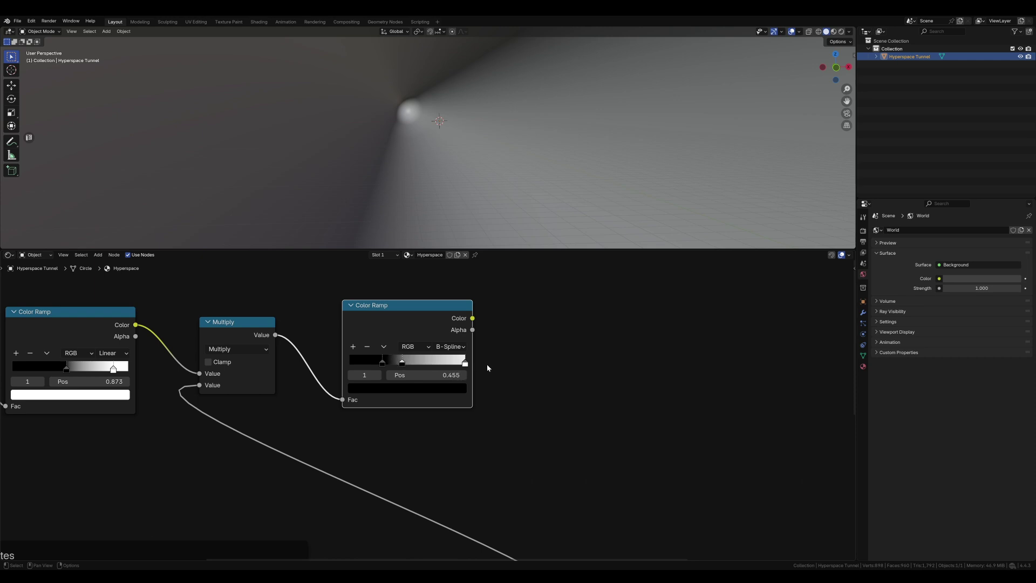
drag(465, 363, 456, 362)
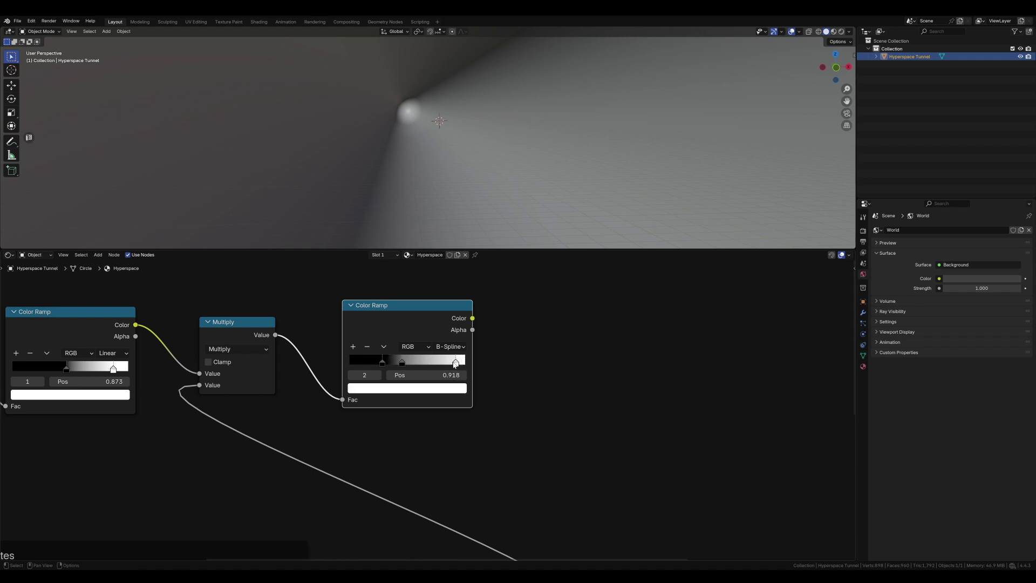
Add a Math node after the B-Spline Color Ramp and connect the ramp's Color to its first Value.
scroll(475, 381, down, 3)
middle_drag(470, 379, 376, 401)
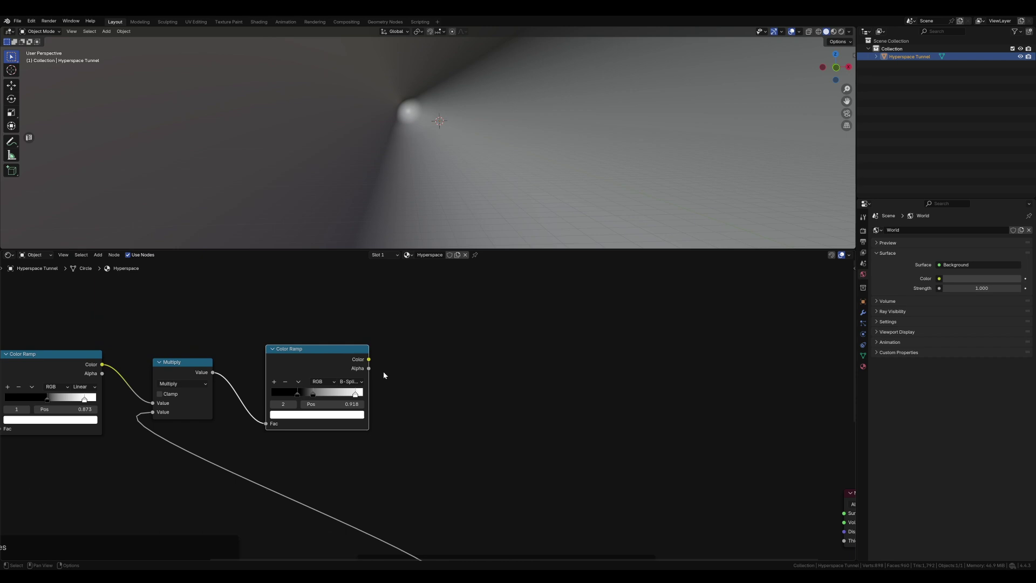
key(shift+a)
click(430, 342)
text(ma)
click(460, 355)
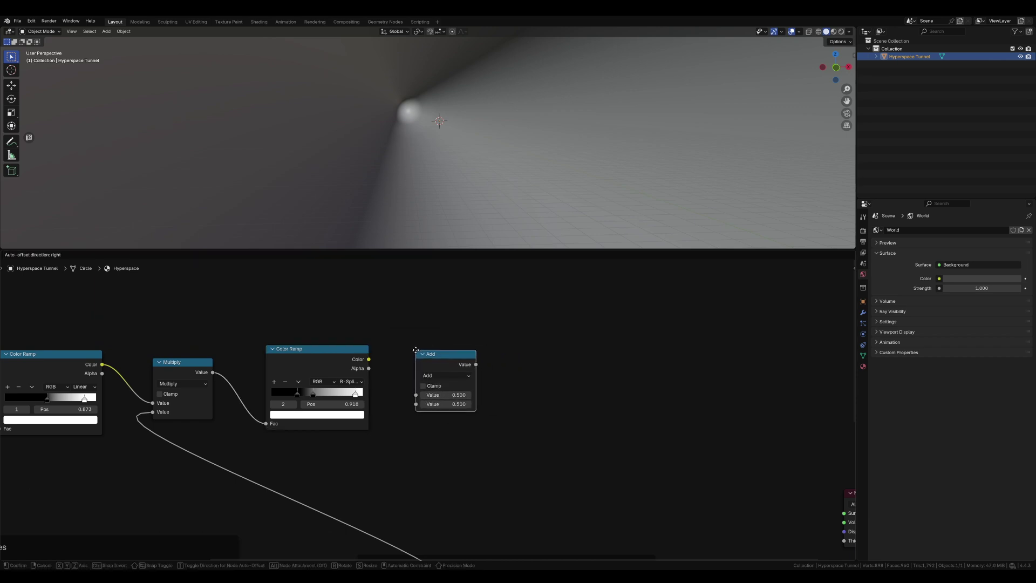
click(414, 348)
drag(367, 359, 415, 393)
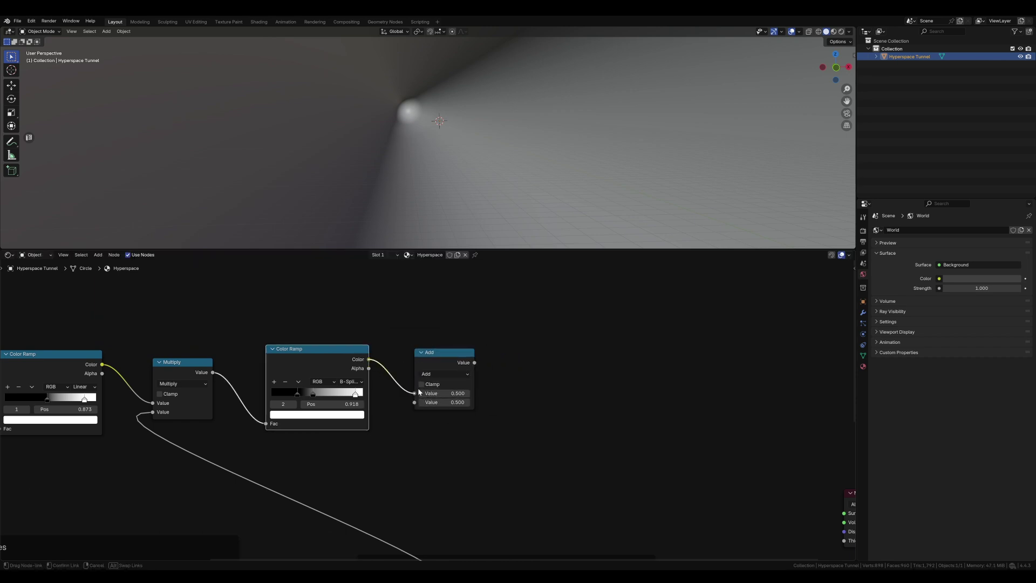
Set the last Math node to Multiply with a second Value of 2000.
click(455, 374)
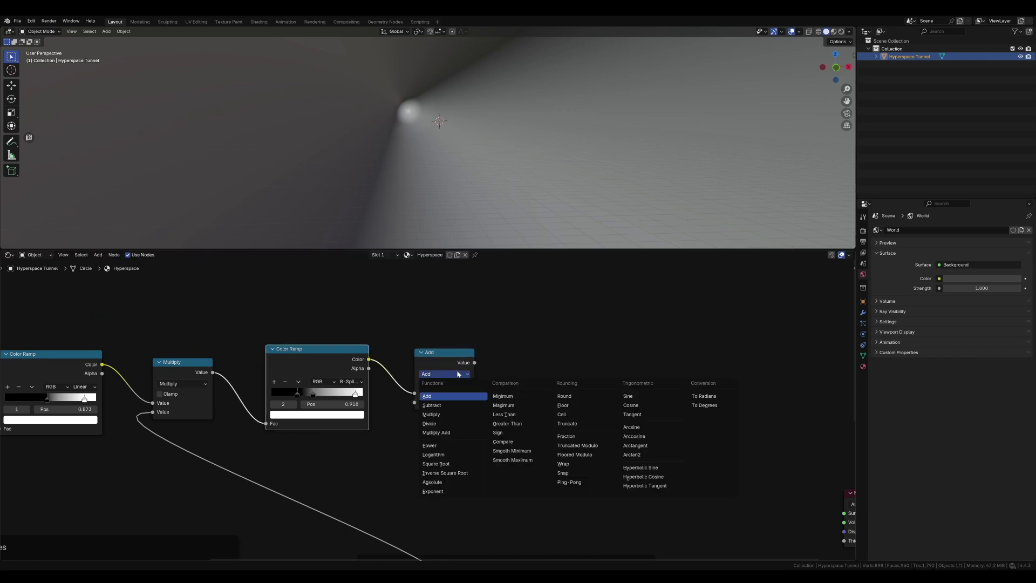
click(441, 414)
click(456, 402)
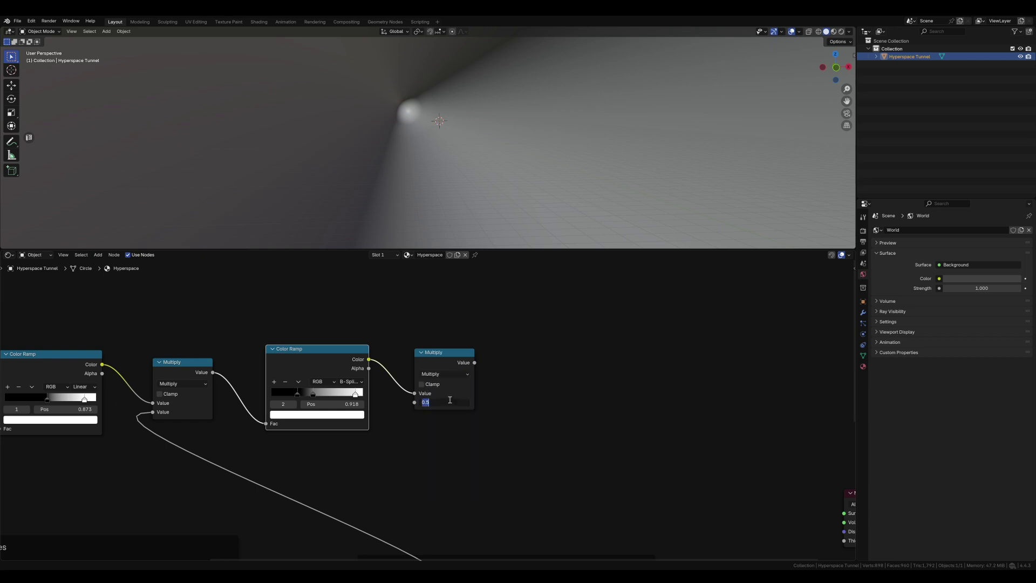
text(2000)
key(Return)
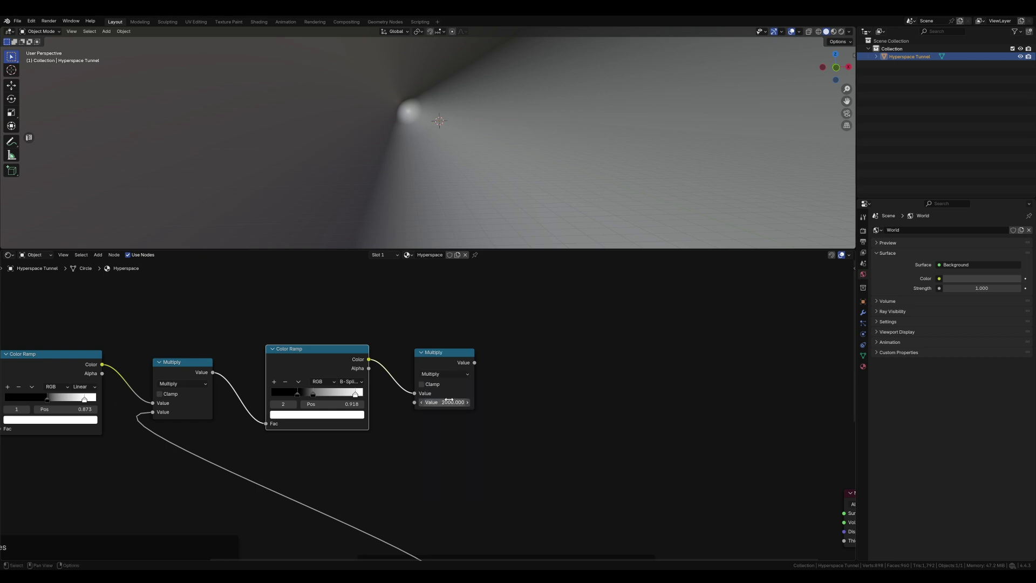
Group the upper row of gradient, Power, Color Ramp and Multiply nodes in a frame labelled Jump End.
scroll(465, 393, down, 5)
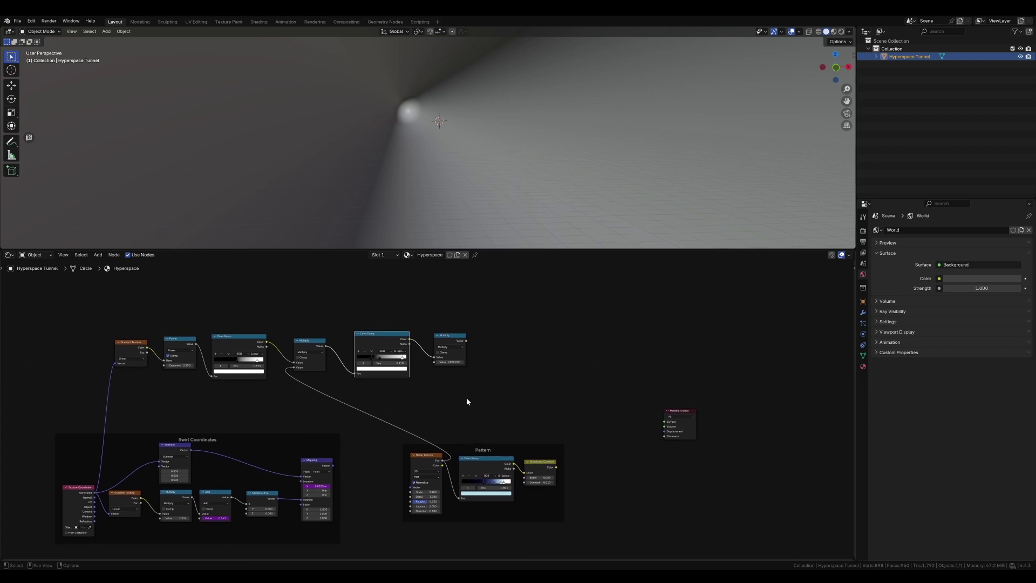
middle_drag(466, 402, 544, 417)
drag(544, 417, 190, 339)
key(ctrl+j)
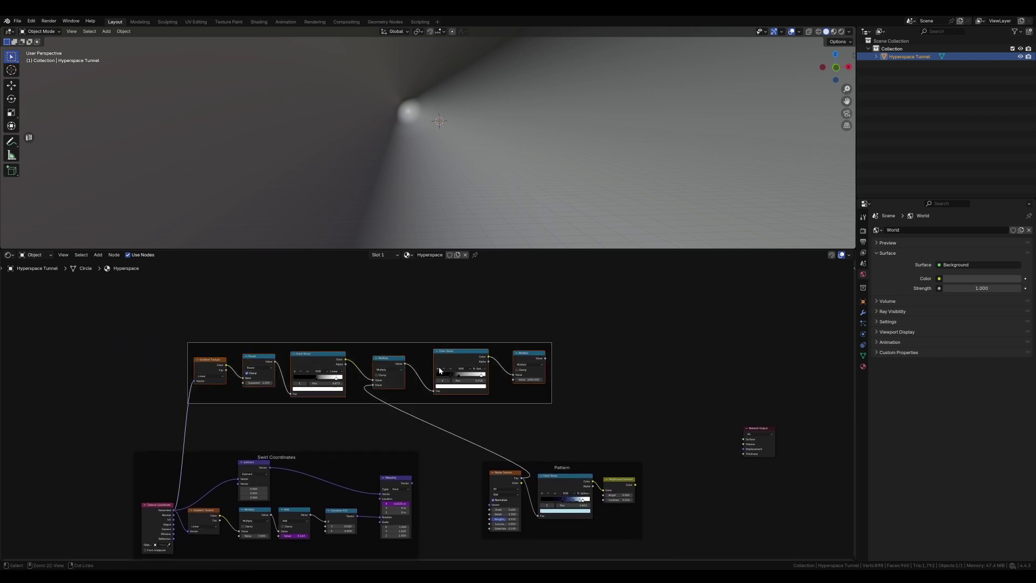
click(395, 348)
click(395, 345)
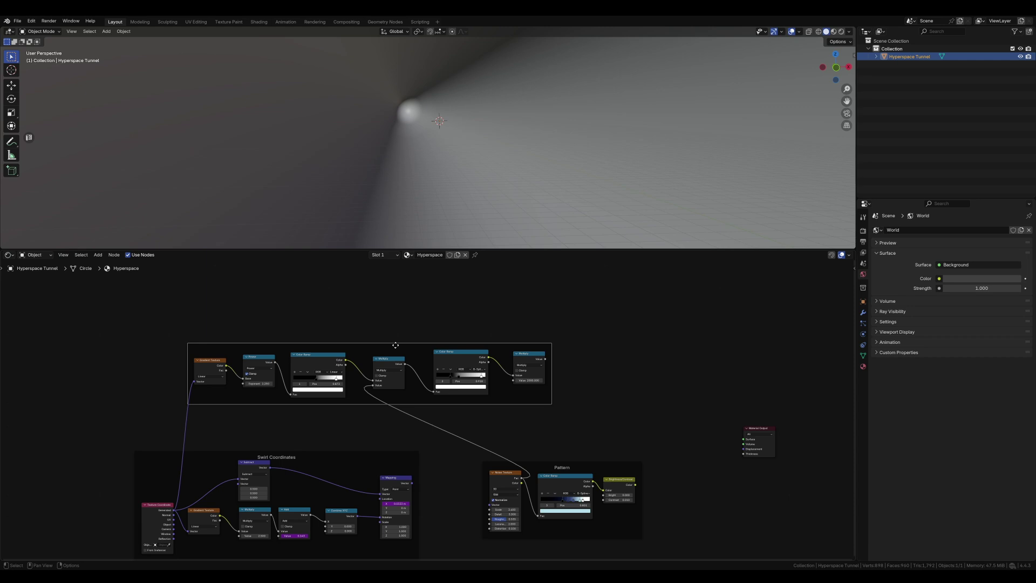
key(F2)
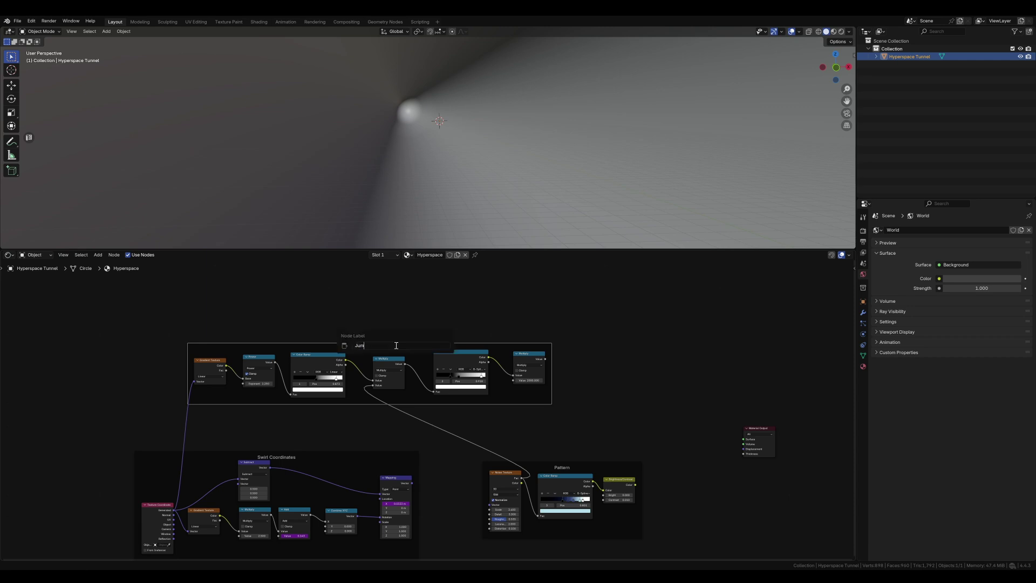
key(Return)
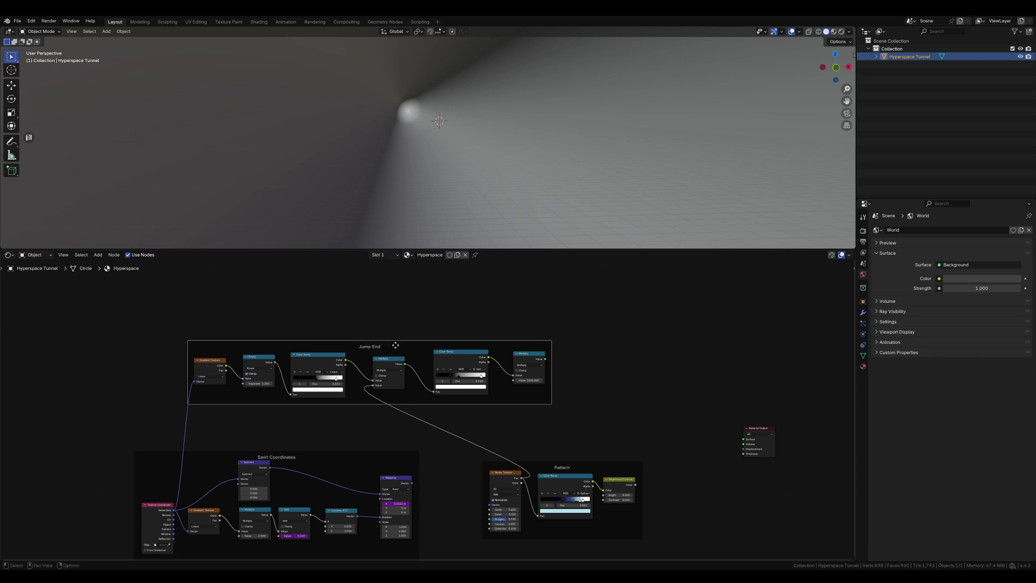
scroll(488, 408, up, 1)
scroll(532, 426, up, 1)
middle_drag(532, 426, 512, 359)
scroll(512, 359, up, 2)
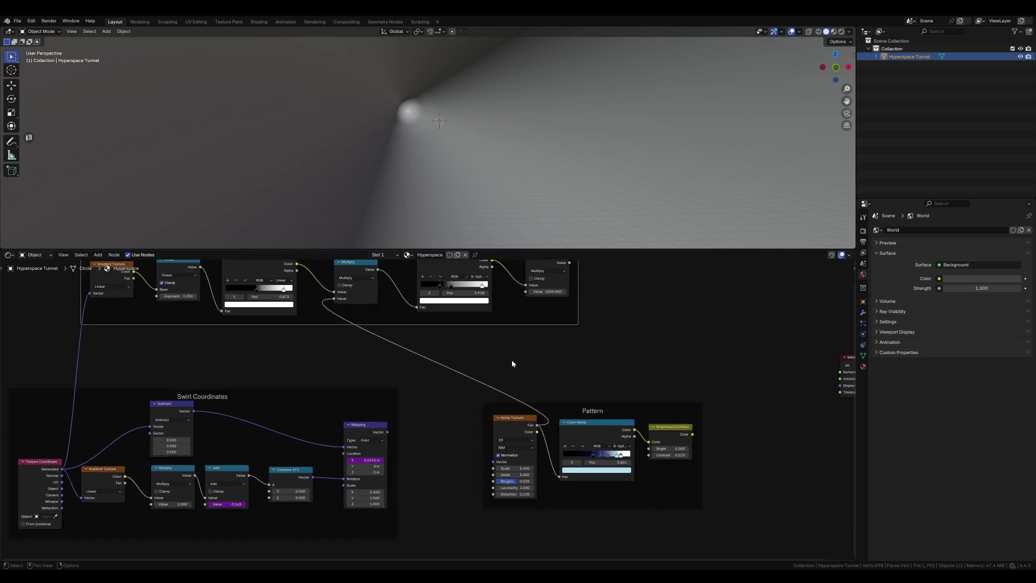
Connect the Mapping node's Vector to the Noise Texture's Vector and move the Pattern and Jump End frames closer to Swirl Coordinates.
drag(387, 433, 492, 461)
scroll(569, 424, down, 2)
drag(582, 412, 550, 416)
drag(617, 407, 575, 413)
middle_drag(372, 285, 379, 309)
drag(524, 349, 540, 377)
middle_drag(540, 377, 359, 376)
scroll(462, 380, up, 1)
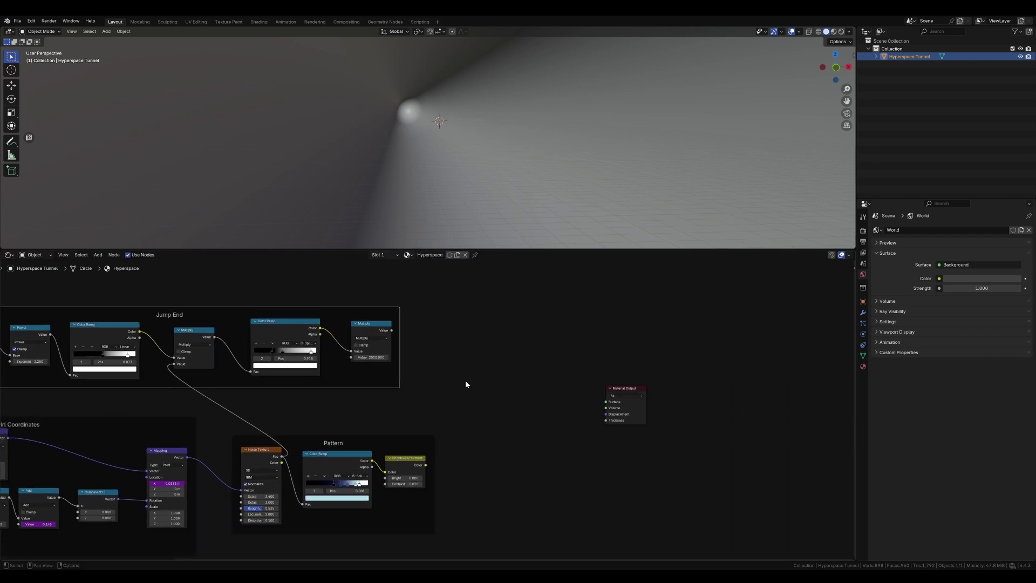
Add an Add Shader node just before the Material Output.
middle_drag(465, 380, 429, 383)
key(shift+a)
text(add)
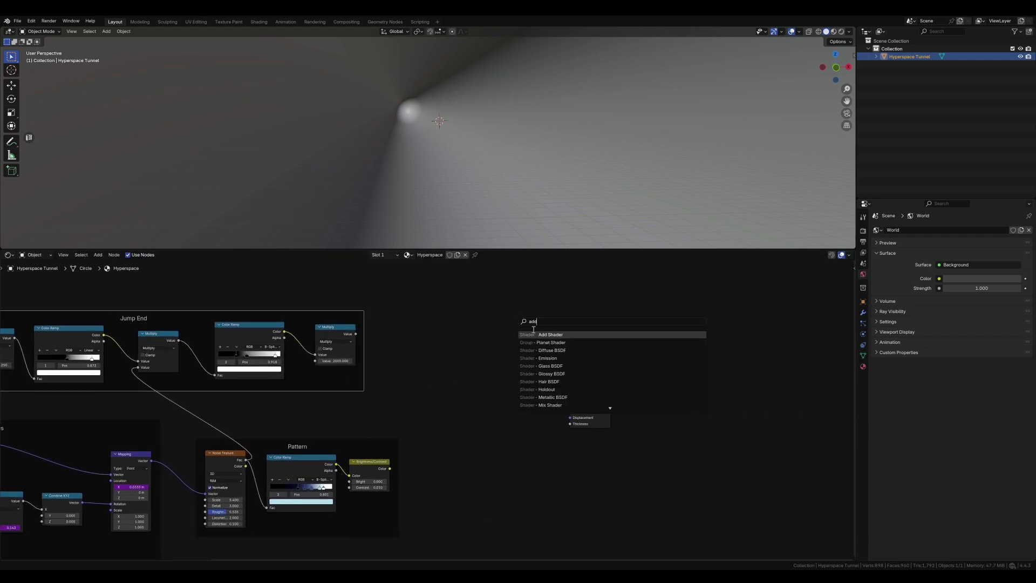
key(Return)
click(505, 399)
Add an Emission shader node ahead of the Add Shader.
key(shift+a)
text(emission)
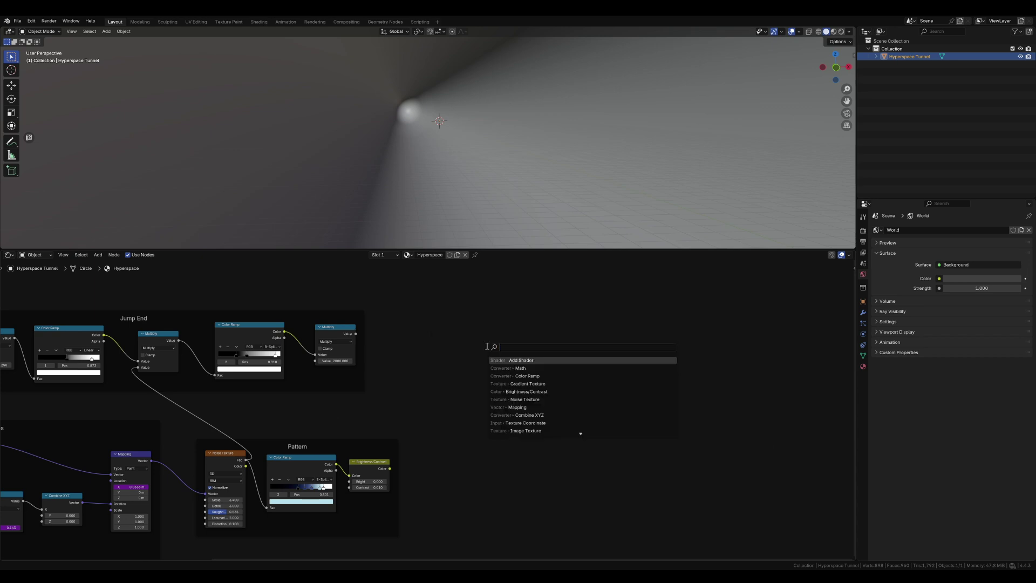
key(Return)
click(433, 384)
scroll(430, 412, up, 1)
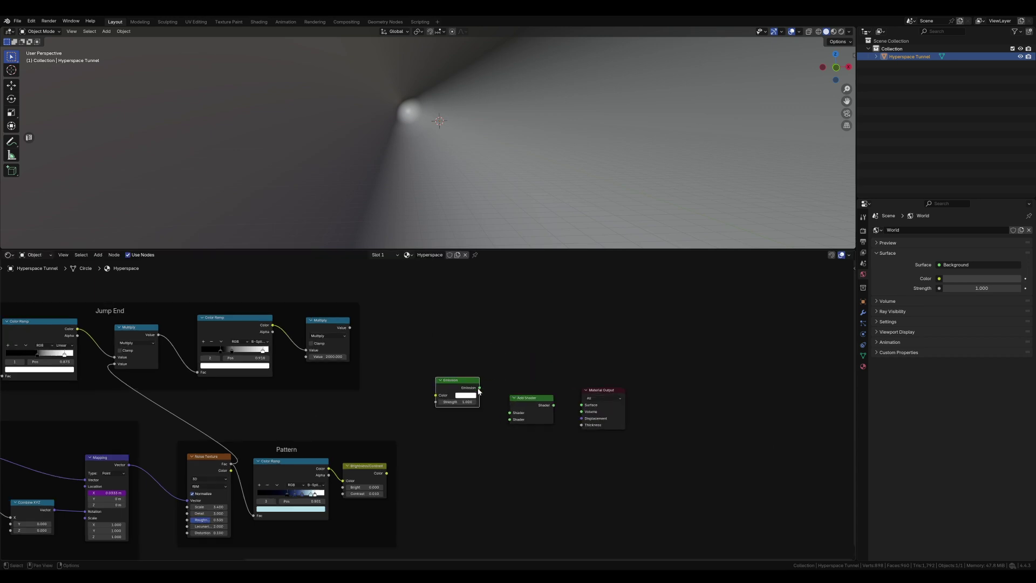
Duplicate the Emission node below the original and link both through the Add Shader into the Material Output's Surface.
key(shift+d)
click(478, 431)
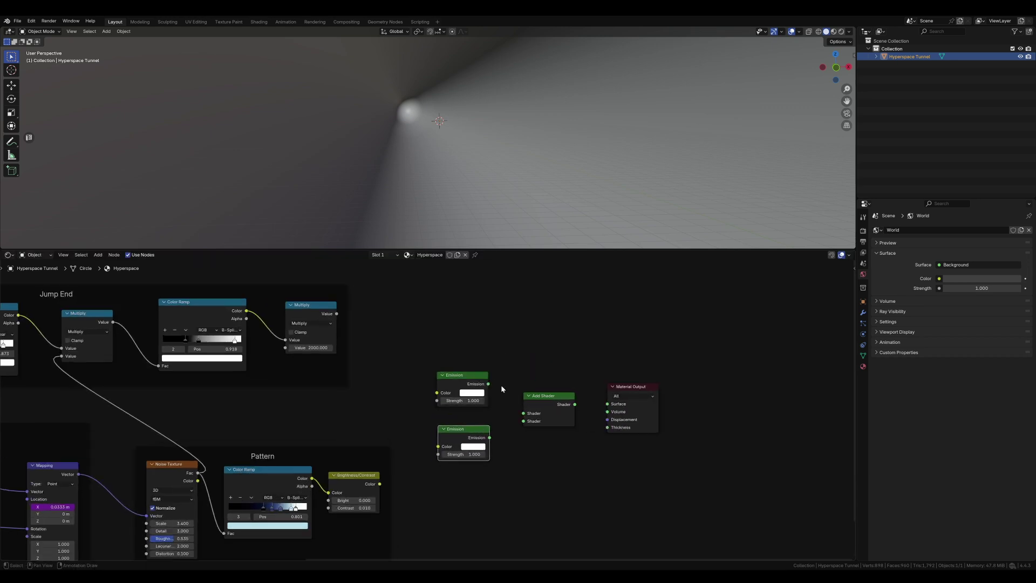
drag(488, 384, 608, 404)
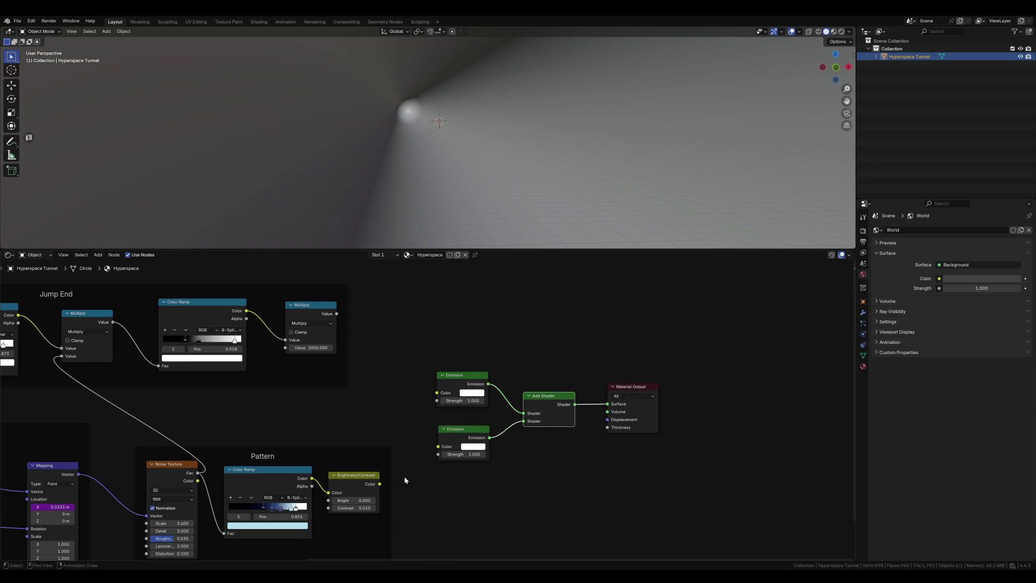
Connect the Brightness/Contrast Color to the lower Emission's Color and the last Jump End Multiply to the upper Emission's Strength.
drag(380, 484, 437, 447)
scroll(379, 394, up, 1)
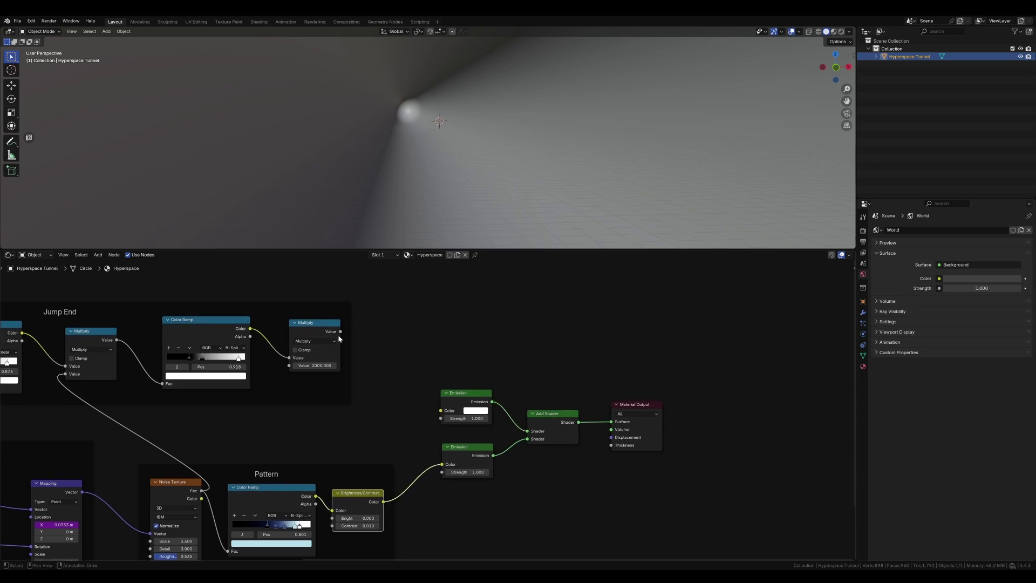
drag(340, 332, 438, 419)
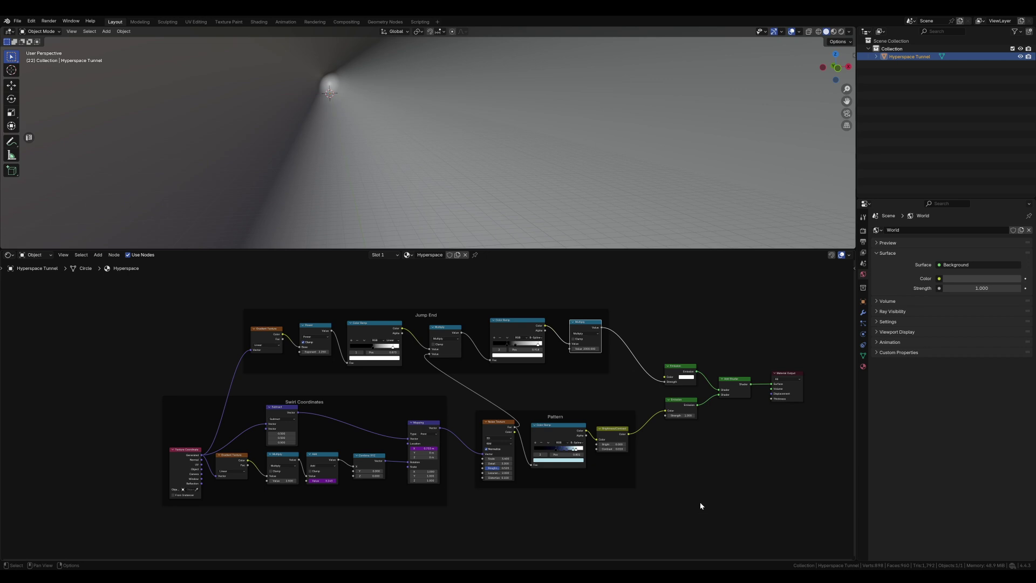
Display the tunnel with Rendered viewport shading to show the finished emission material.
scroll(378, 467, up, 3)
middle_drag(350, 464, 507, 454)
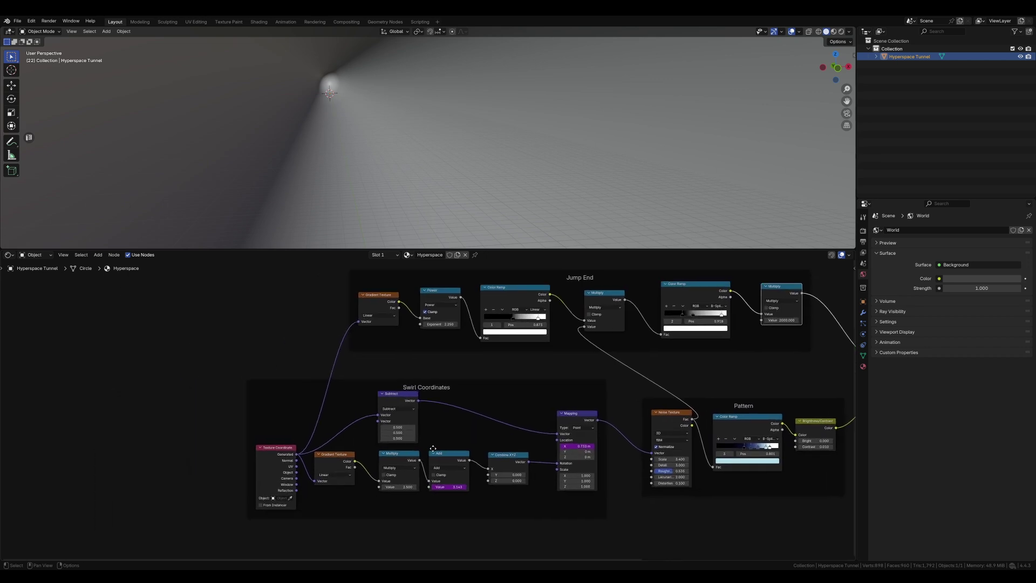
scroll(465, 431, up, 3)
middle_drag(516, 388, 258, 394)
middle_drag(535, 374, 670, 358)
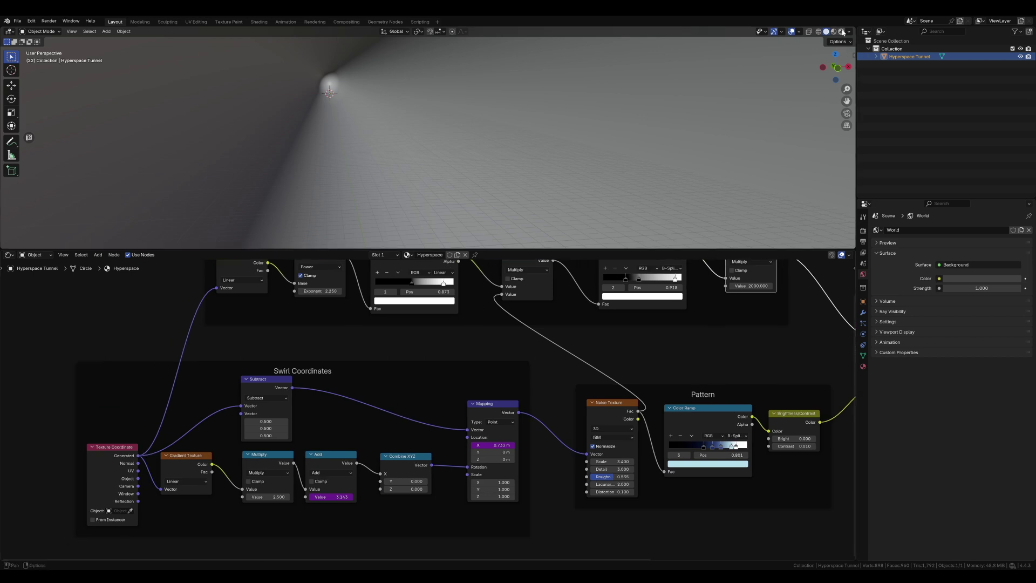
click(843, 31)
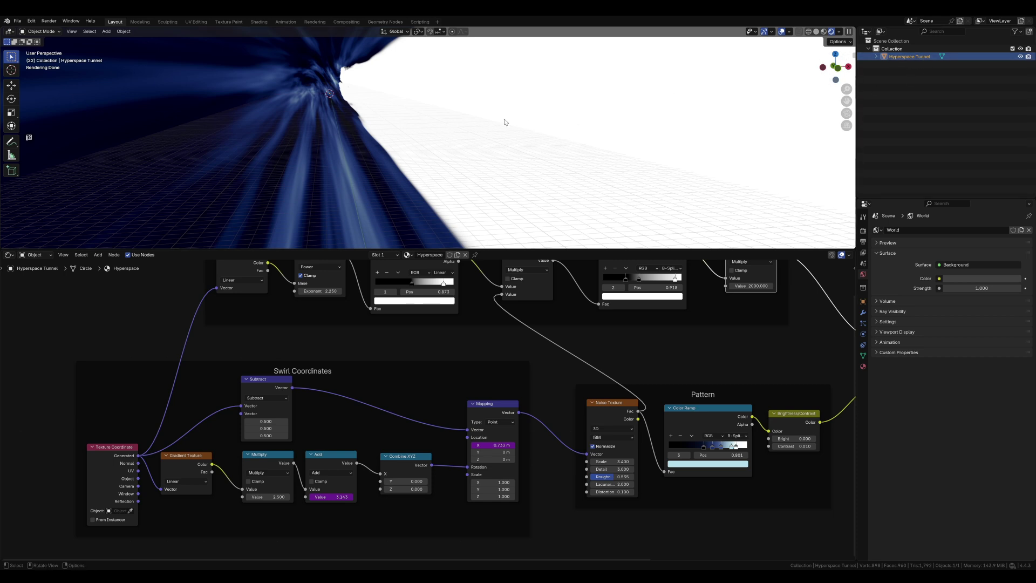
Rotate the whole tunnel mesh by -90 degrees about the global Z axis in Edit Mode and return to Object Mode.
key(Tab)
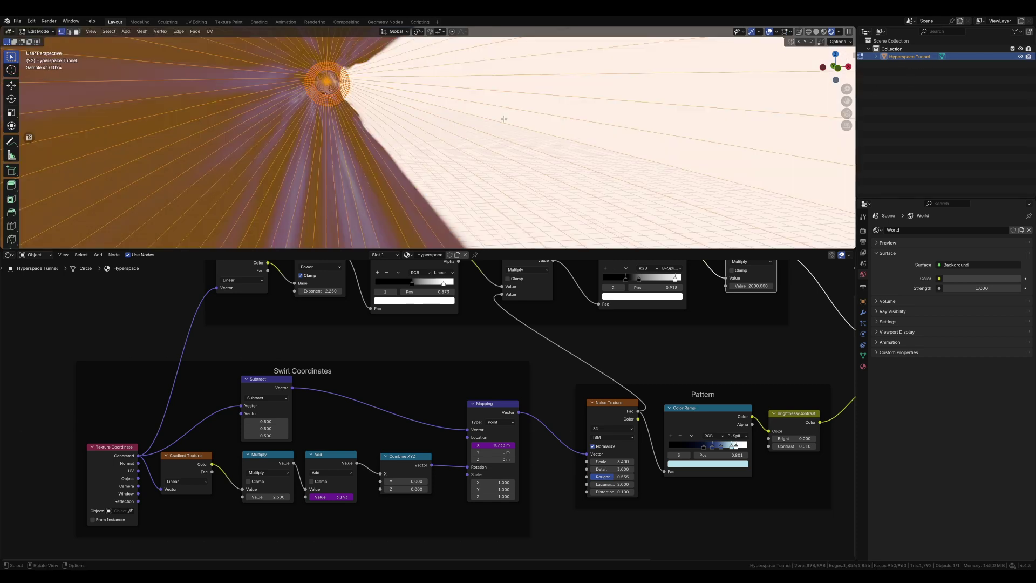
key(r)
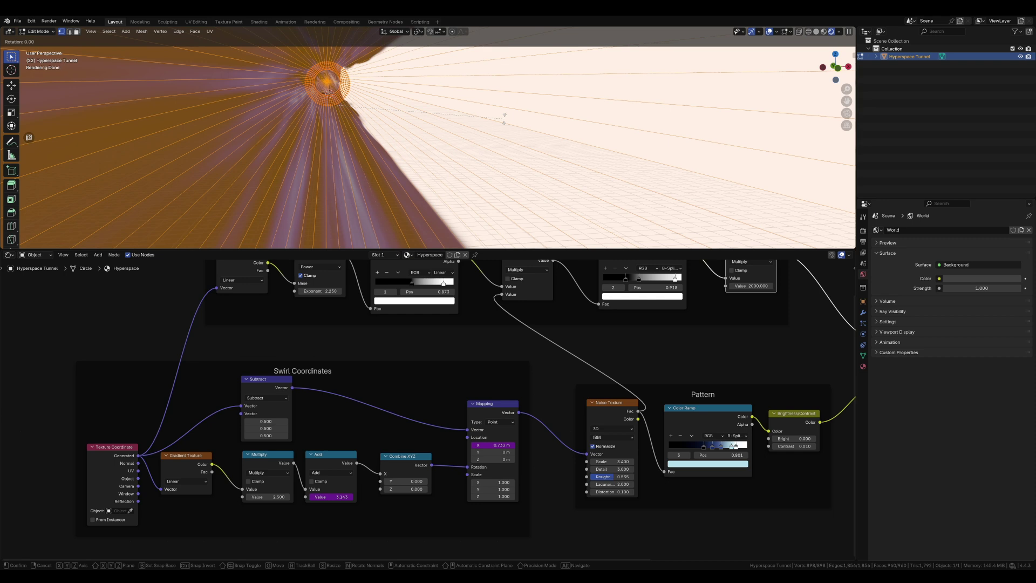
key(z)
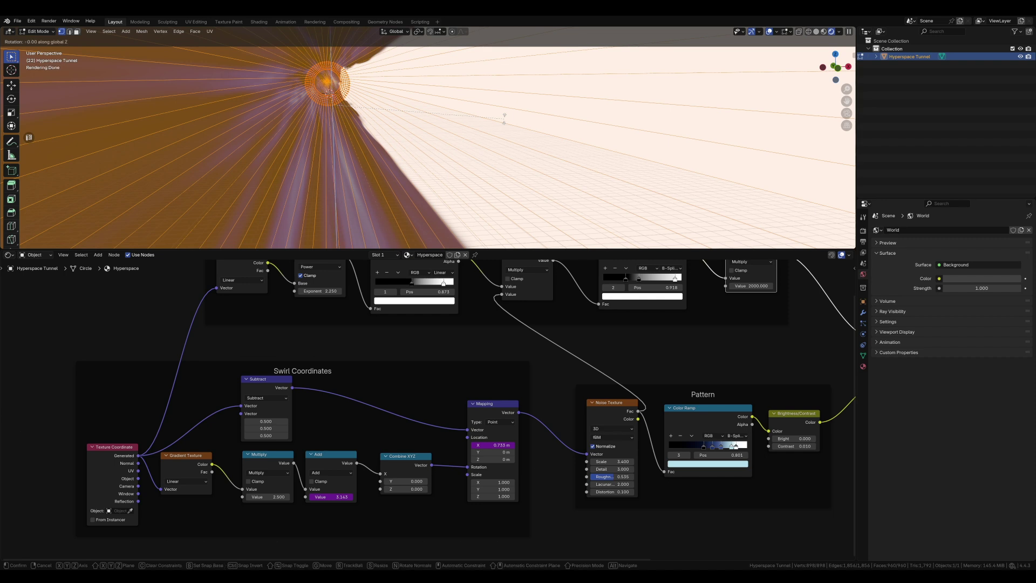
text(-90)
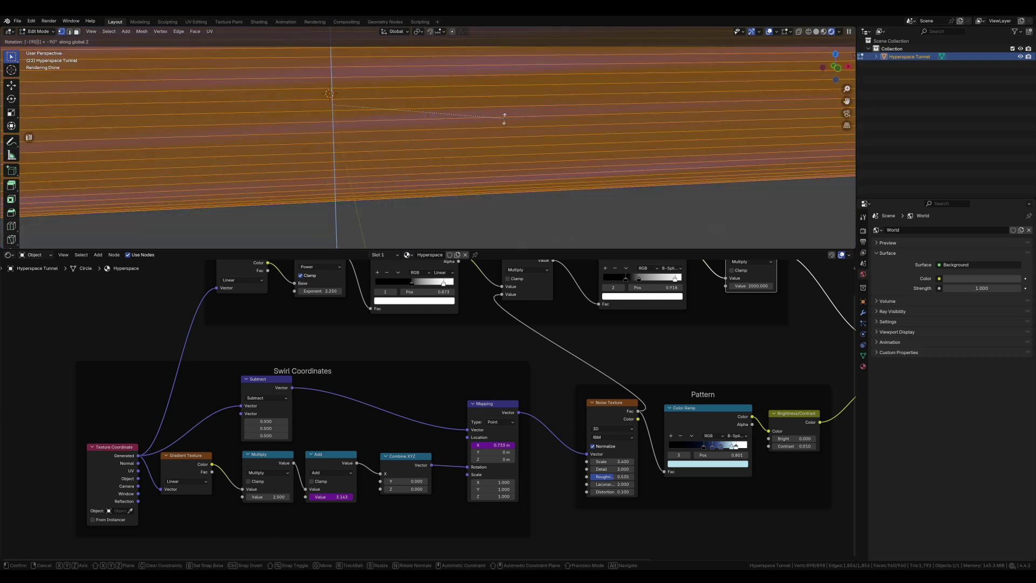
key(Return)
key(Tab)
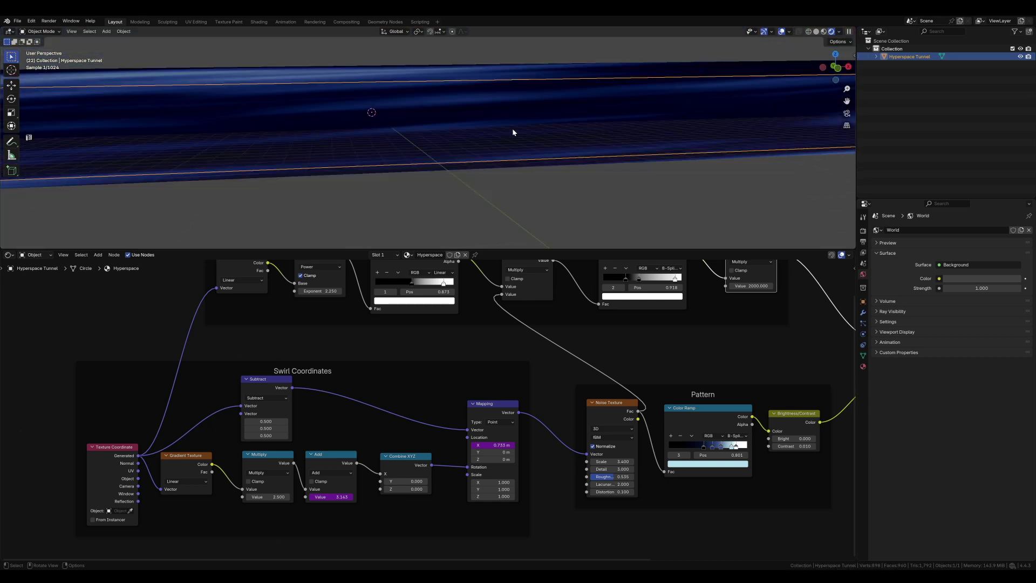
Examine the tunnel from outside and preview the Swirl Coordinates Gradient Texture along its length.
middle_drag(513, 129, 479, 162)
scroll(518, 196, up, 4)
scroll(479, 162, down, 3)
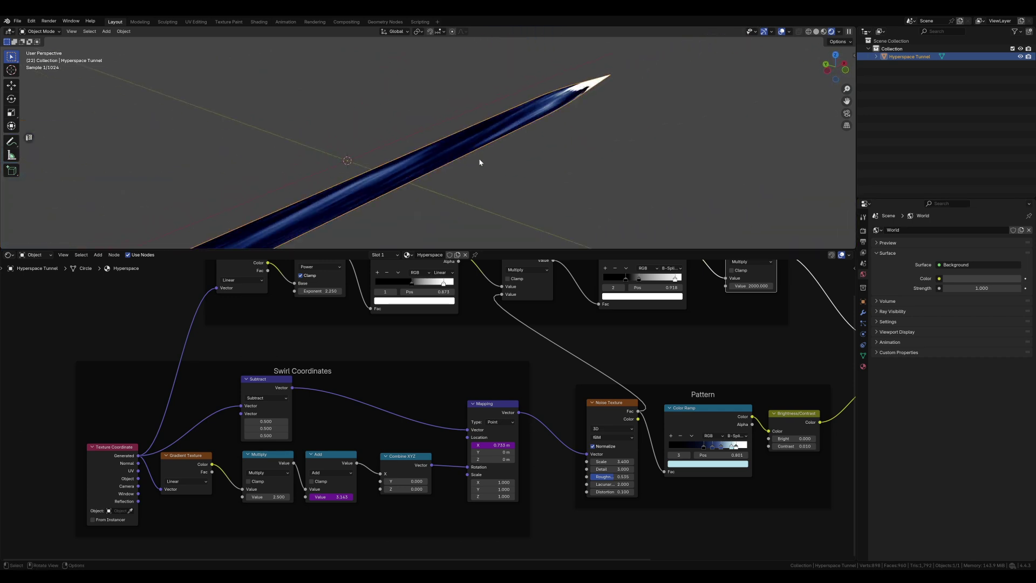
middle_drag(479, 162, 459, 163)
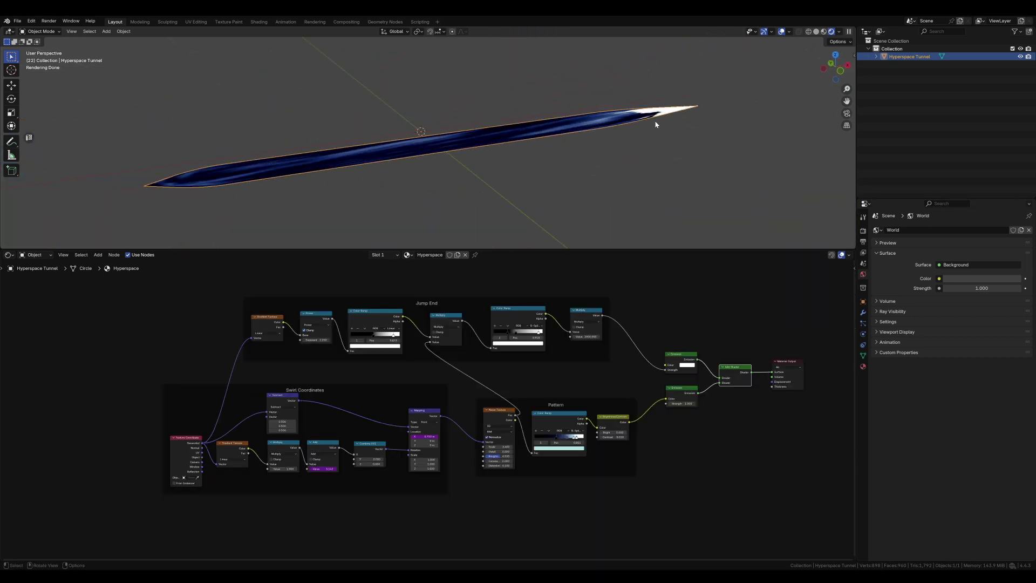
scroll(319, 426, up, 2)
middle_drag(319, 425, 467, 404)
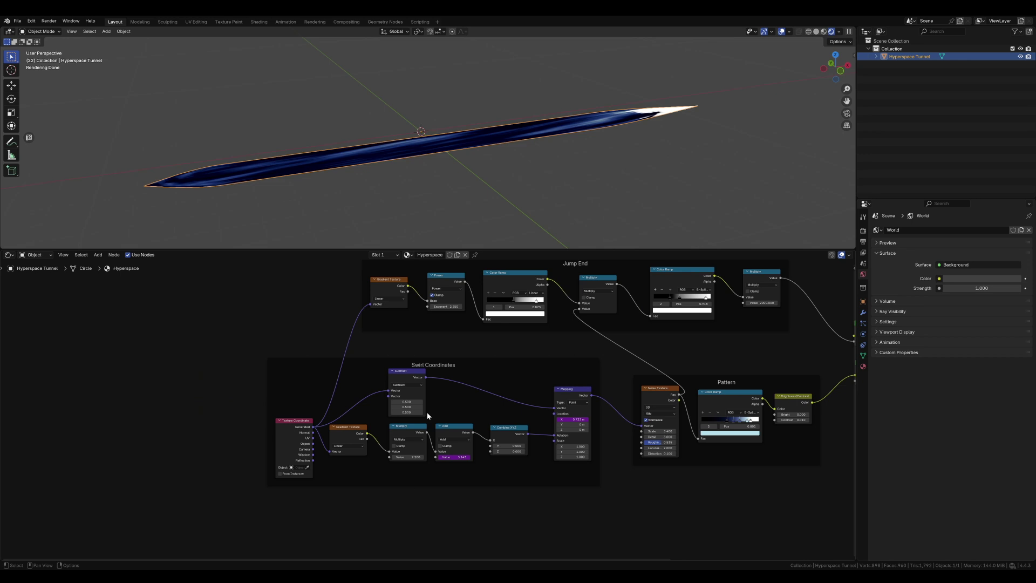
ctrl+shift+click(347, 430)
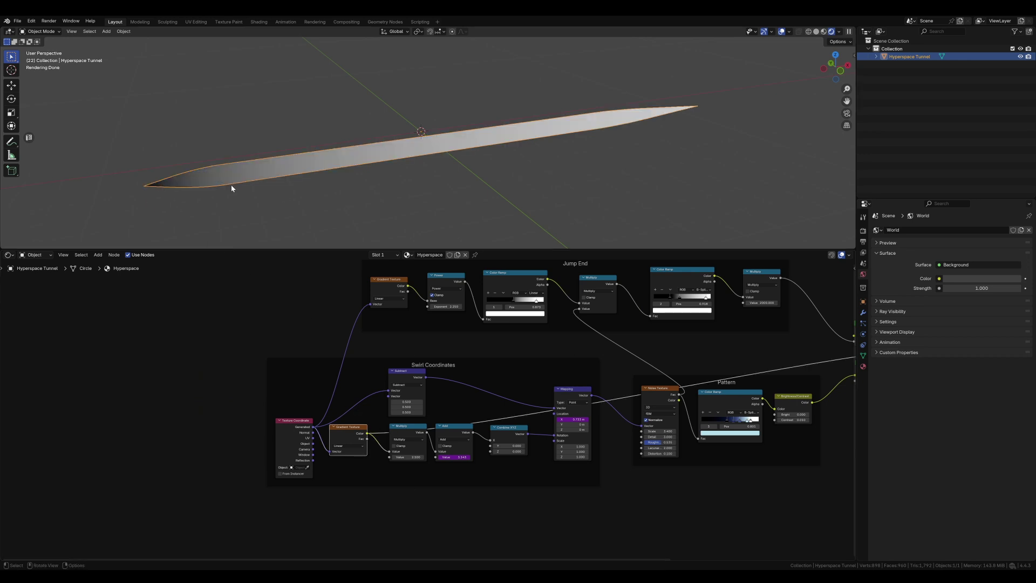
middle_drag(675, 106, 664, 138)
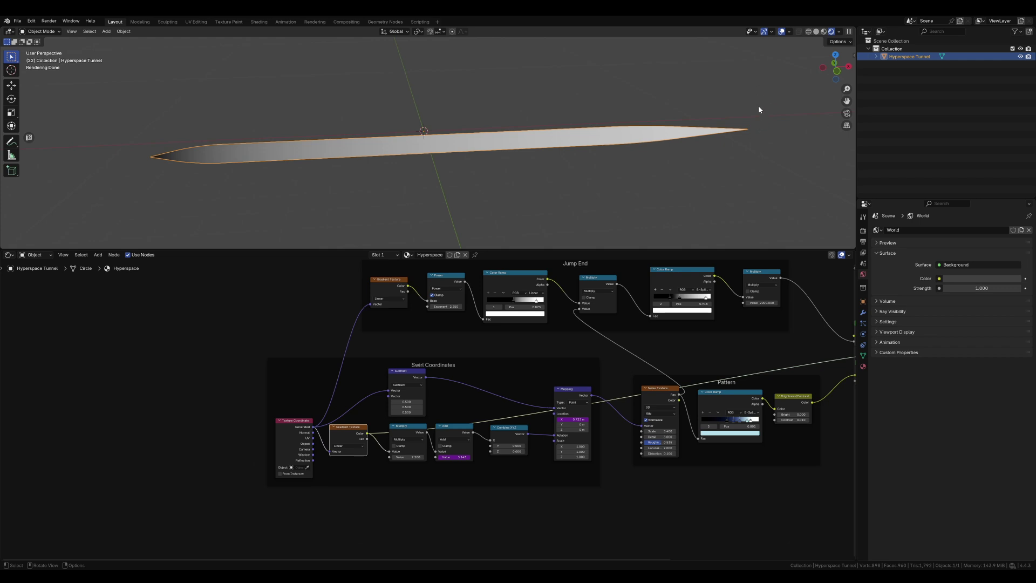
scroll(491, 392, up, 3)
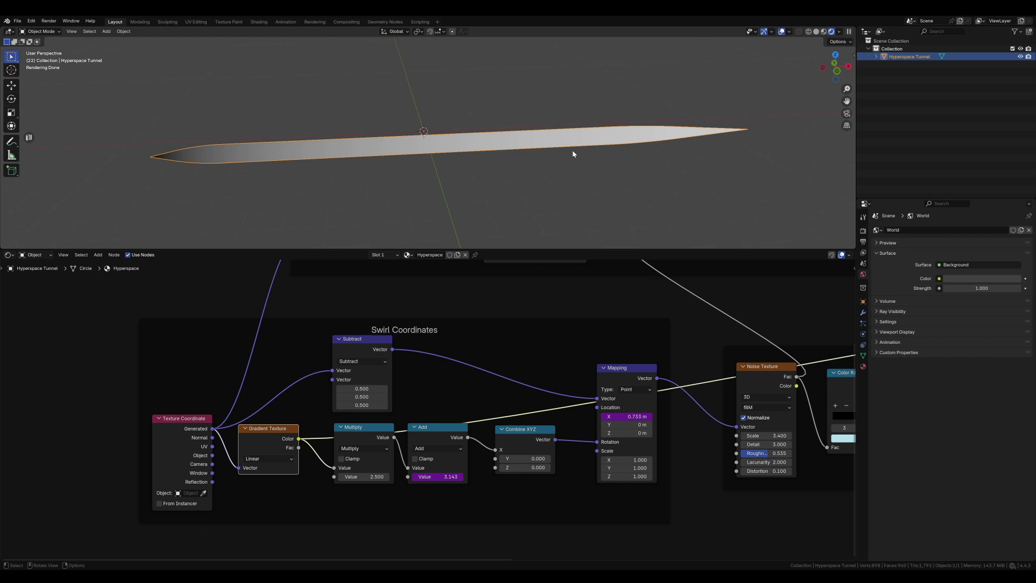
Preview the Mapping node's output on the tunnel and inspect the twisted coordinates from several angles.
ctrl+shift+click(630, 377)
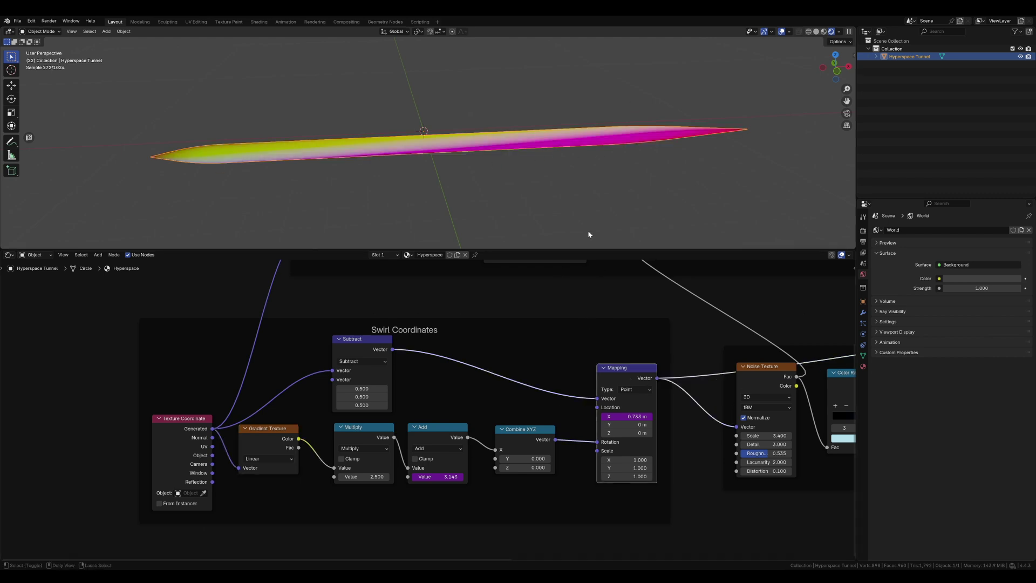
middle_drag(671, 135, 594, 156)
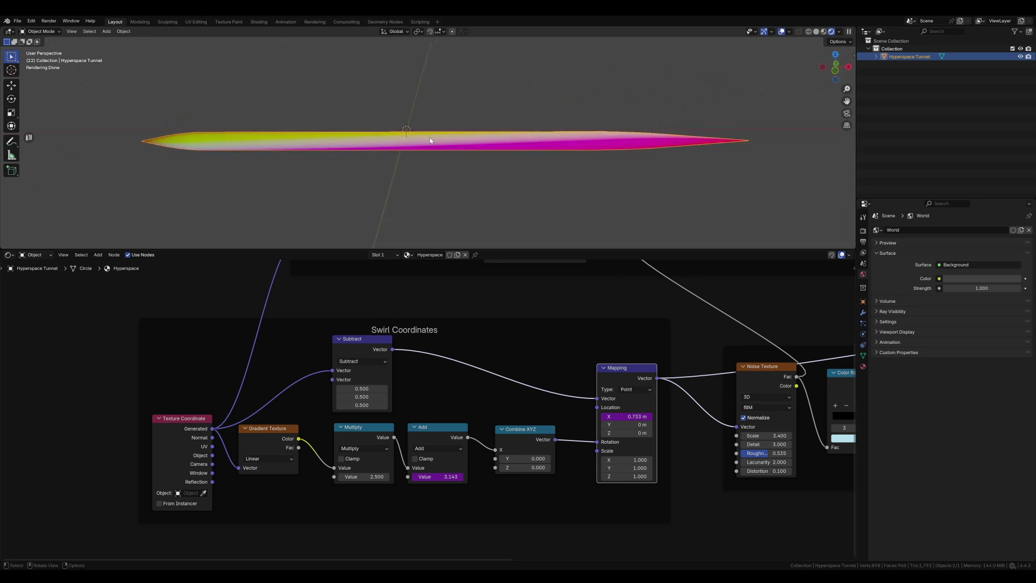
middle_drag(428, 139, 419, 152)
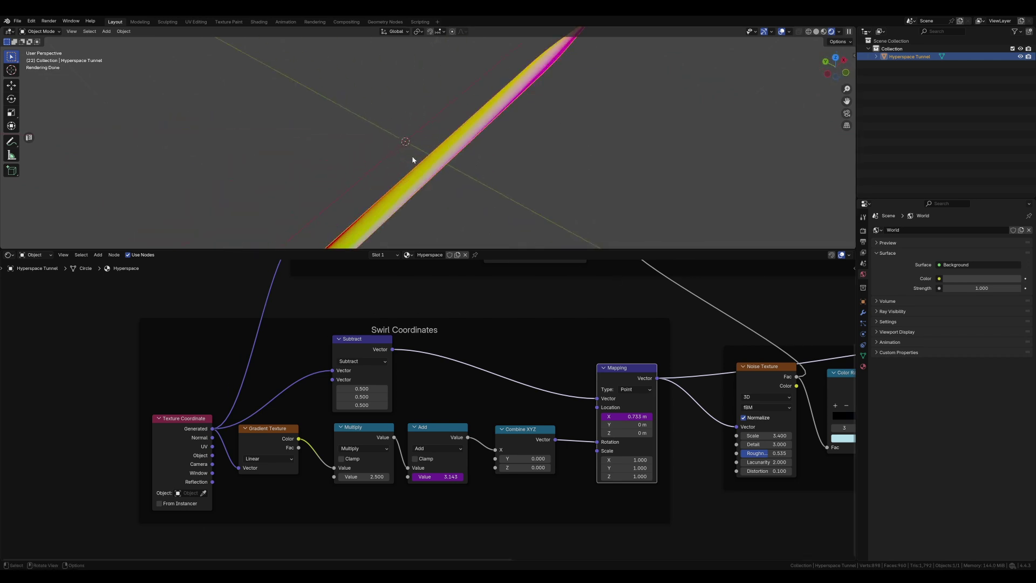
Set the tunnel's origin to its geometry and snap the tunnel to the 3D cursor.
right_click(529, 155)
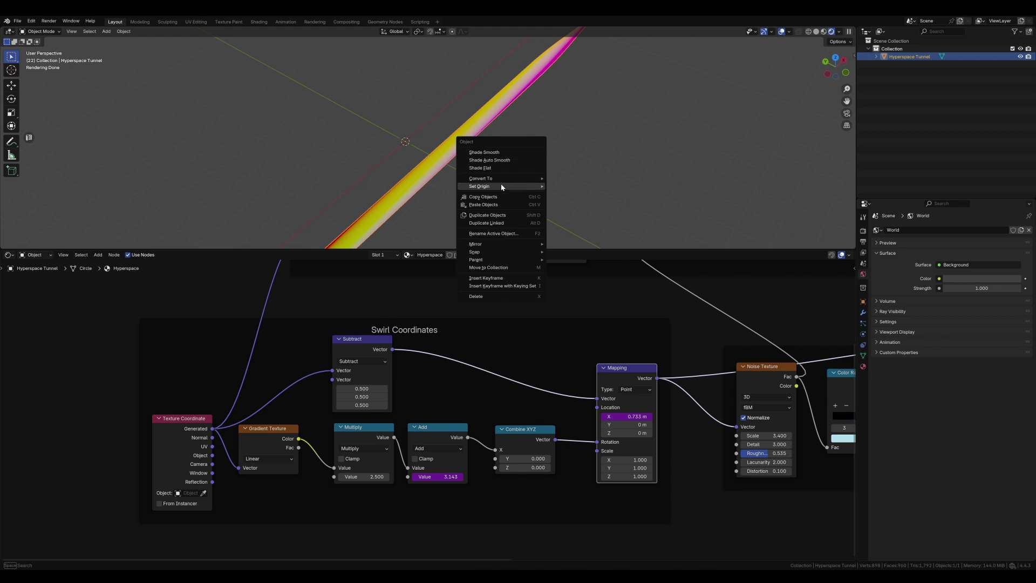
mouse_move(499, 186)
click(580, 195)
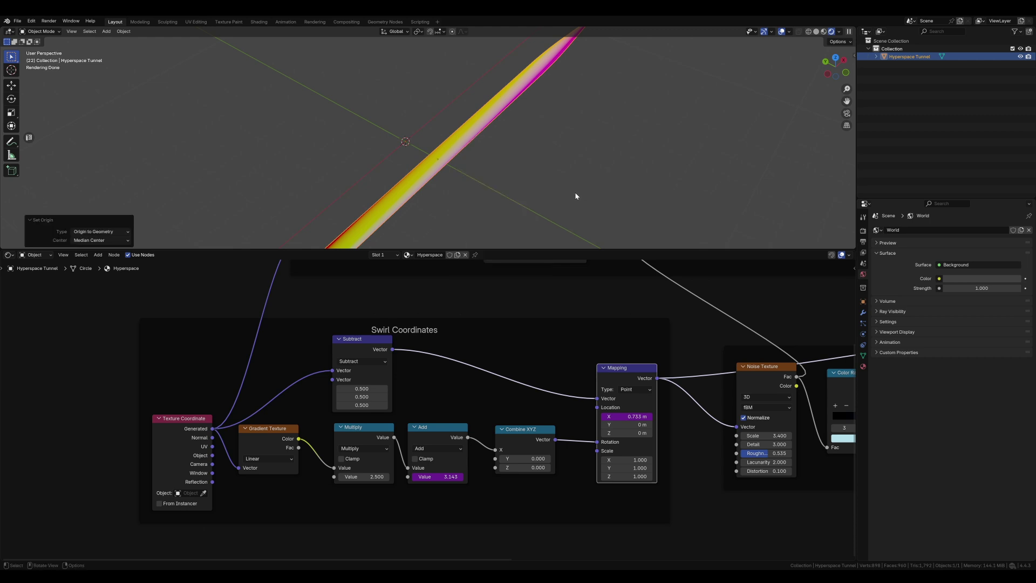
key(shift+s)
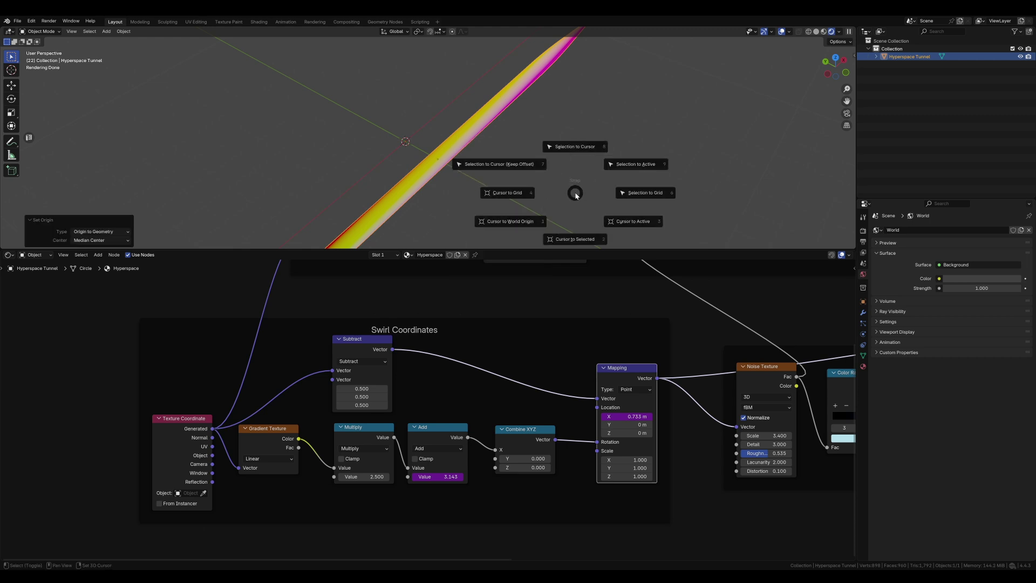
click(573, 153)
middle_drag(527, 167, 510, 138)
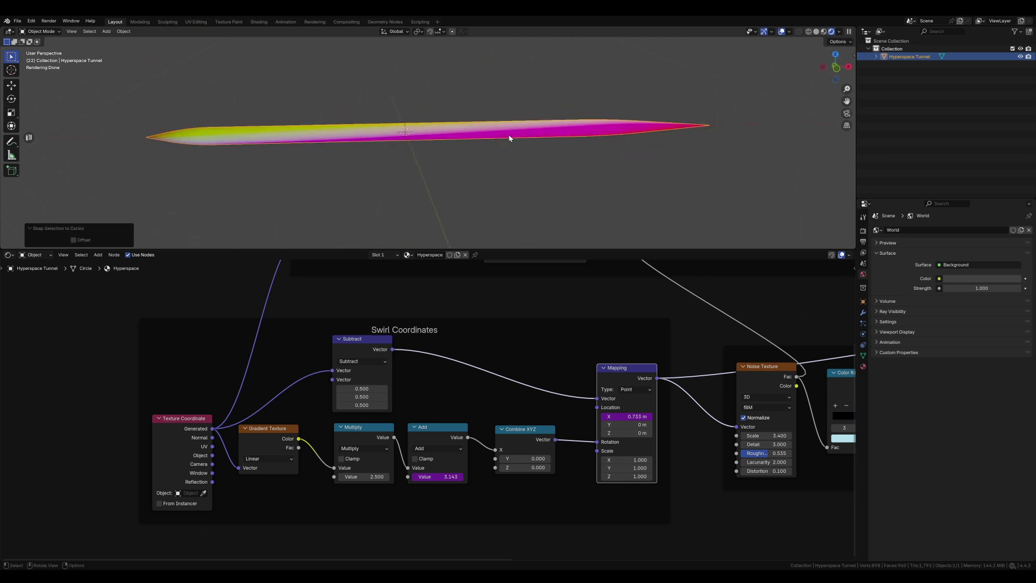
Try to adjust the driven second Value of the Add node and the driven X Location of the Mapping node.
middle_drag(663, 417, 614, 430)
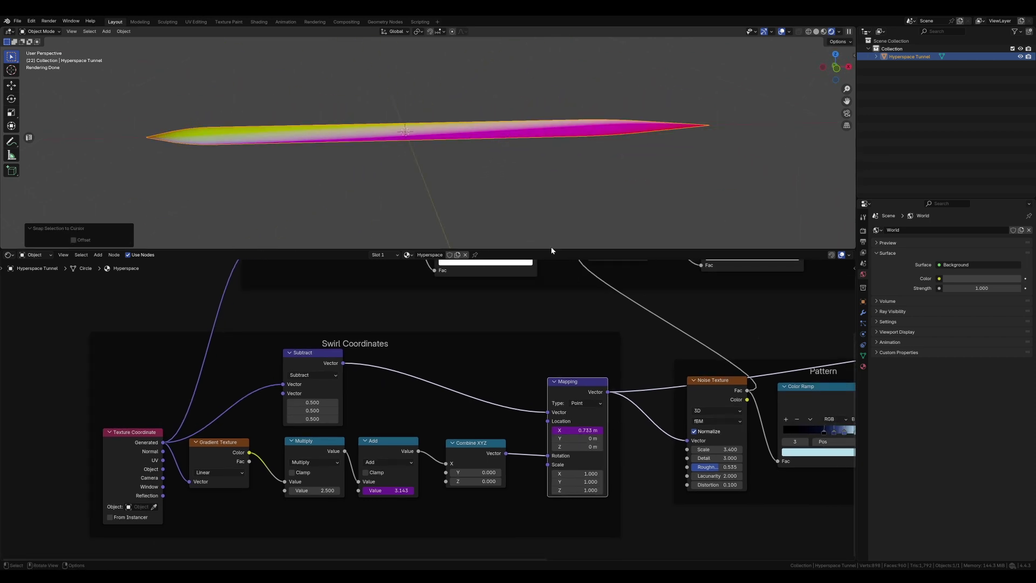
middle_drag(552, 247, 529, 200)
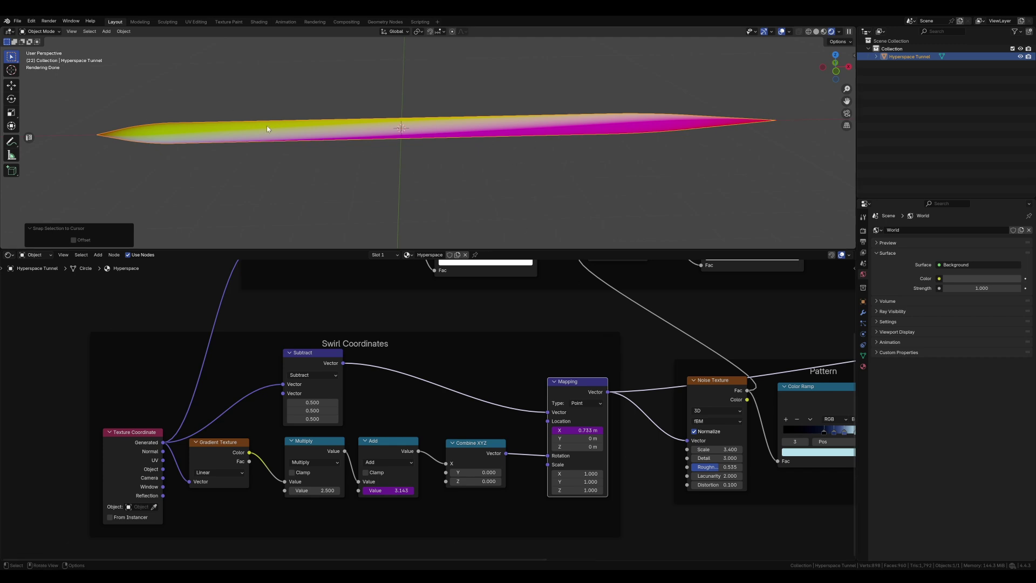
scroll(359, 440, up, 1)
drag(396, 495, 414, 495)
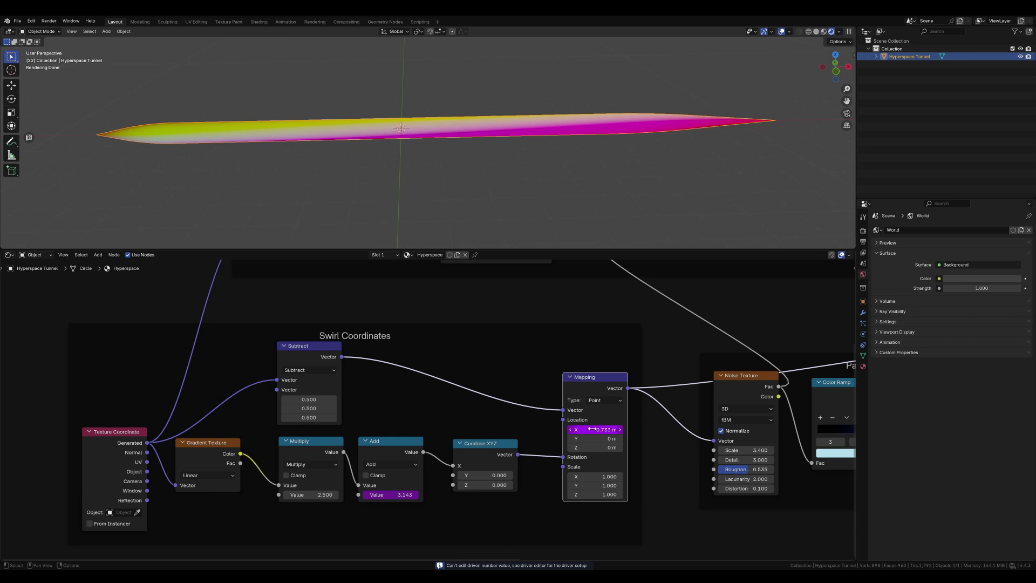
drag(593, 430, 608, 429)
Preview the Noise Texture on the tunnel and inspect the swirling pattern from inside.
middle_drag(698, 418, 474, 431)
ctrl+shift+click(496, 411)
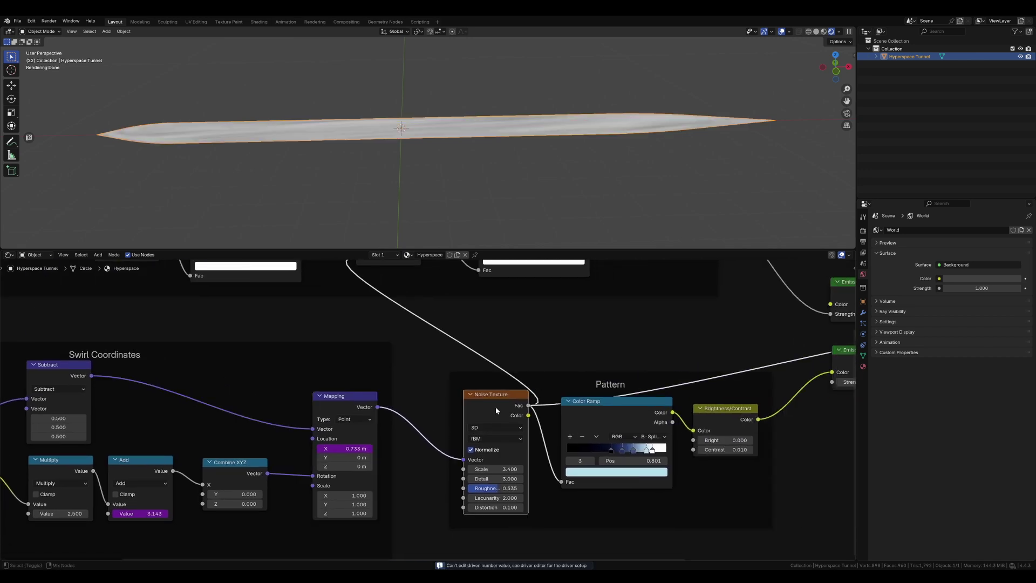
middle_drag(475, 220, 402, 156)
scroll(404, 174, up, 3)
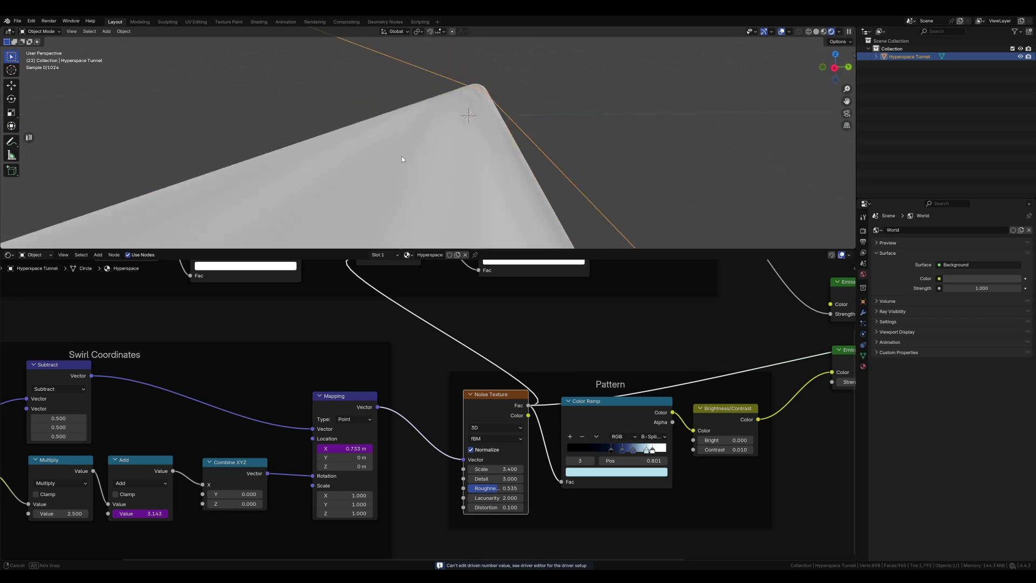
scroll(401, 156, up, 4)
middle_drag(487, 153, 498, 165)
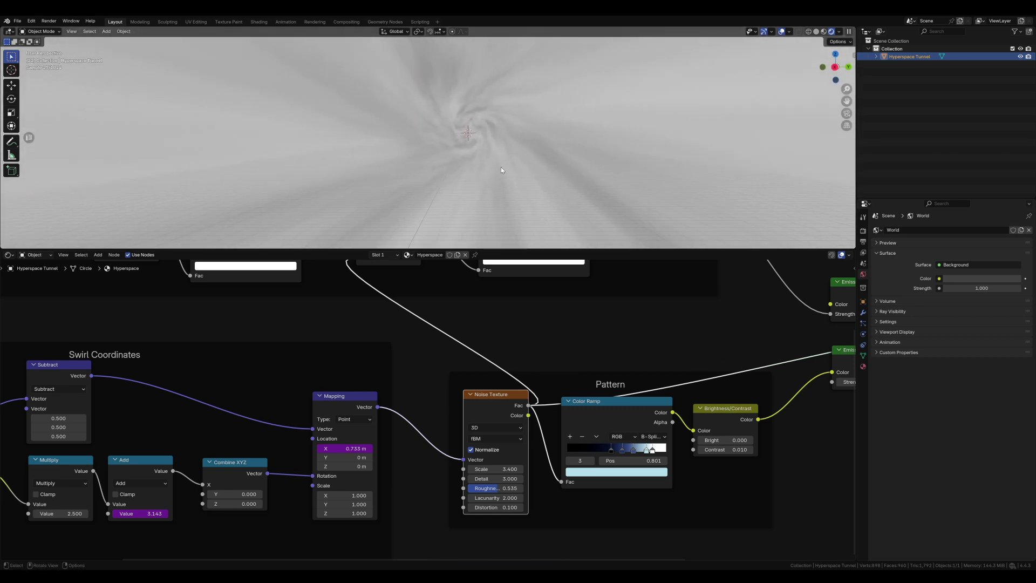
Play the animation and inspect the moving noise swirl from inside the tunnel.
key(space)
key(shift+grave)
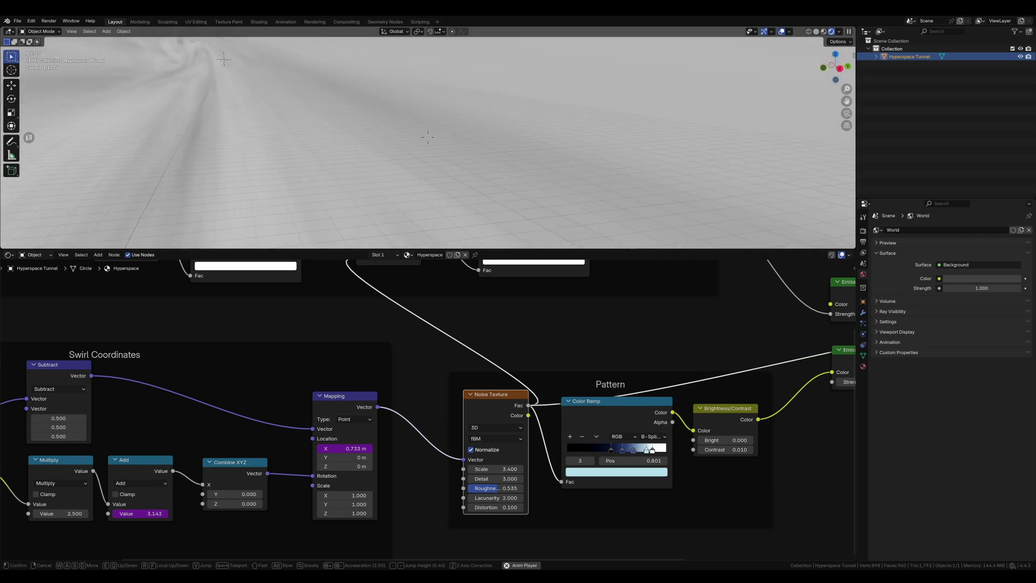
click(429, 137)
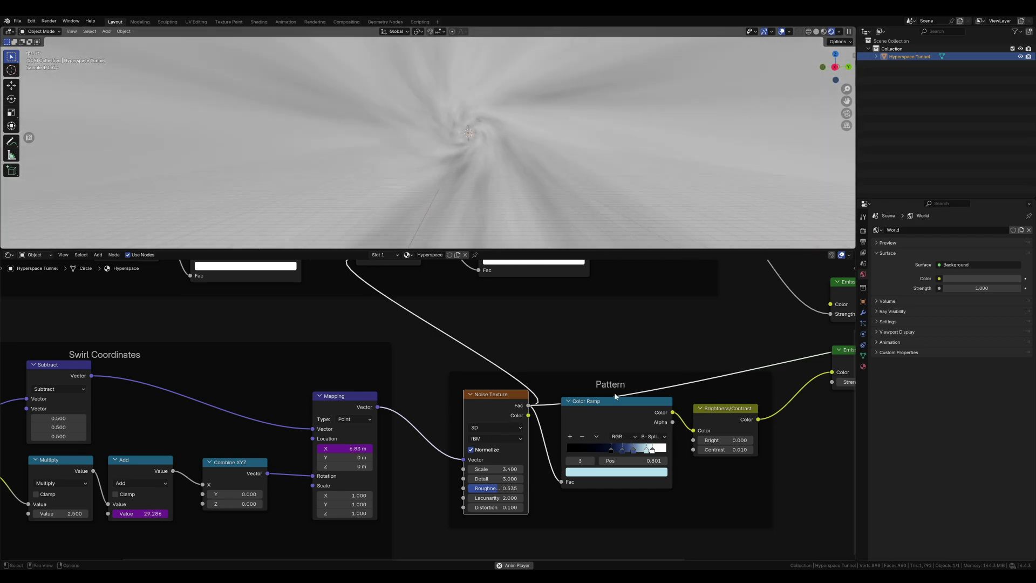
Preview the Pattern frame's Color Ramp and Brightness/Contrast outputs on the tunnel and inspect the colored streaks.
ctrl+shift+click(620, 417)
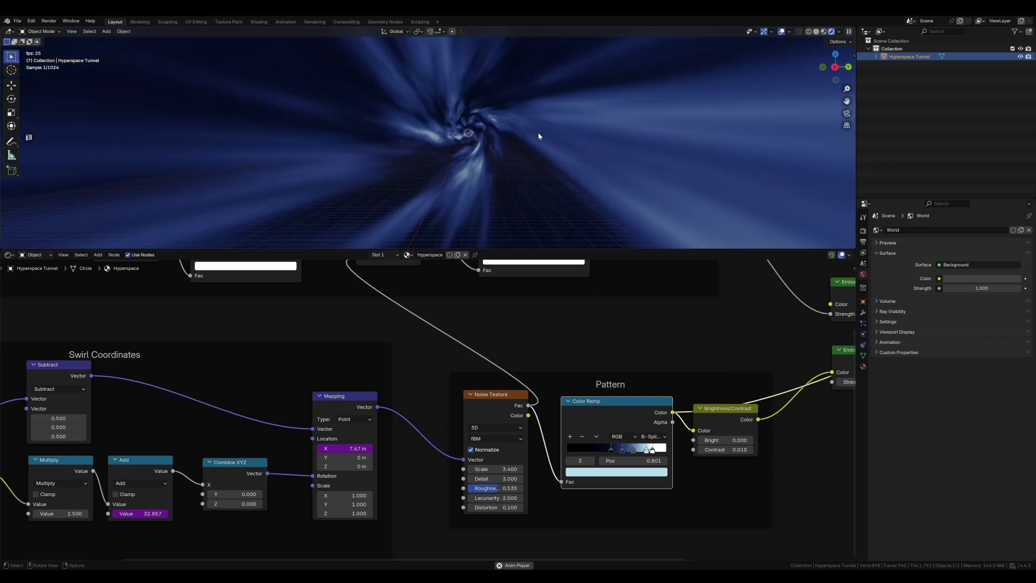
key(shift+grave)
mouse_move(427, 143)
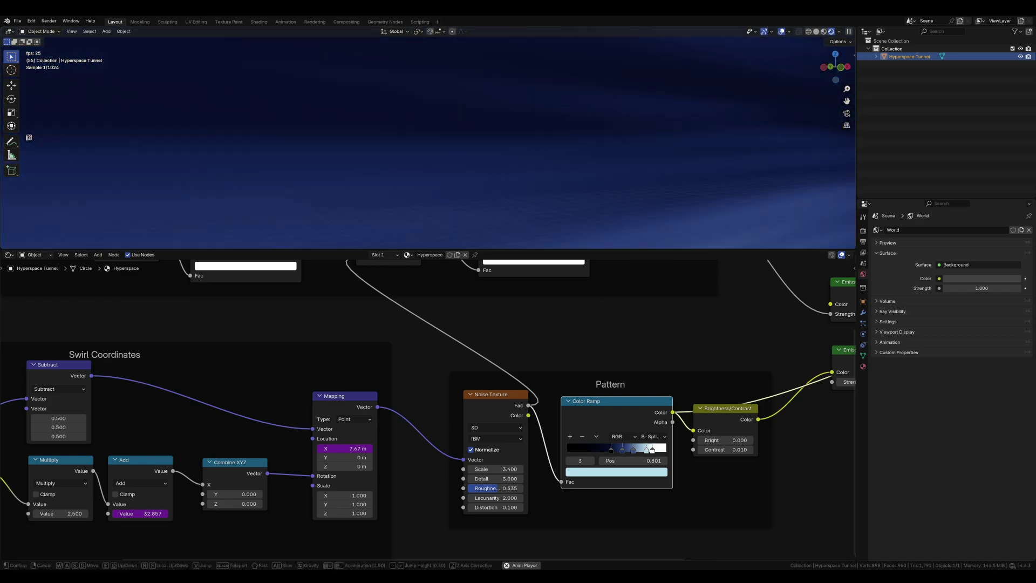
click(536, 141)
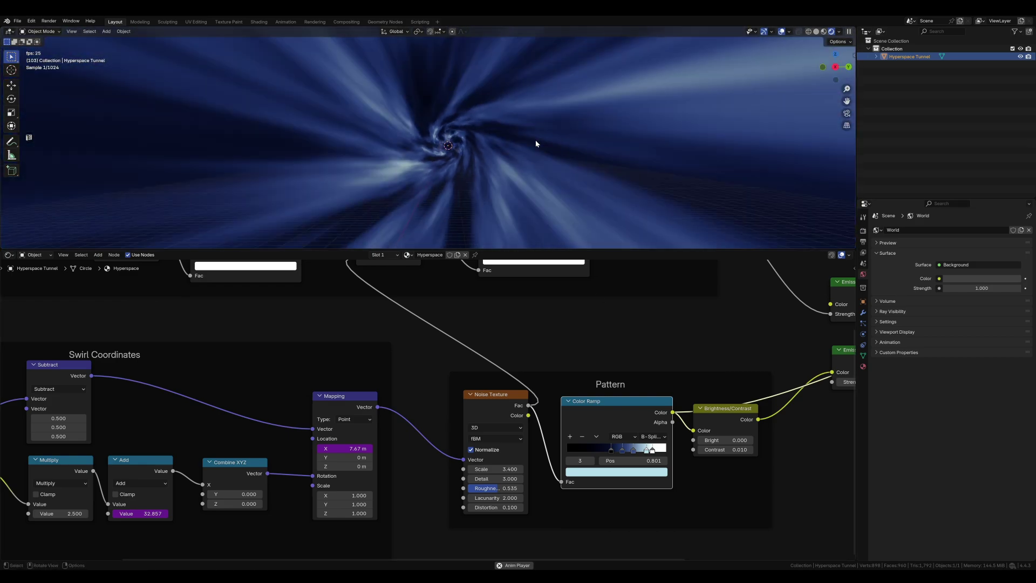
scroll(627, 369, down, 2)
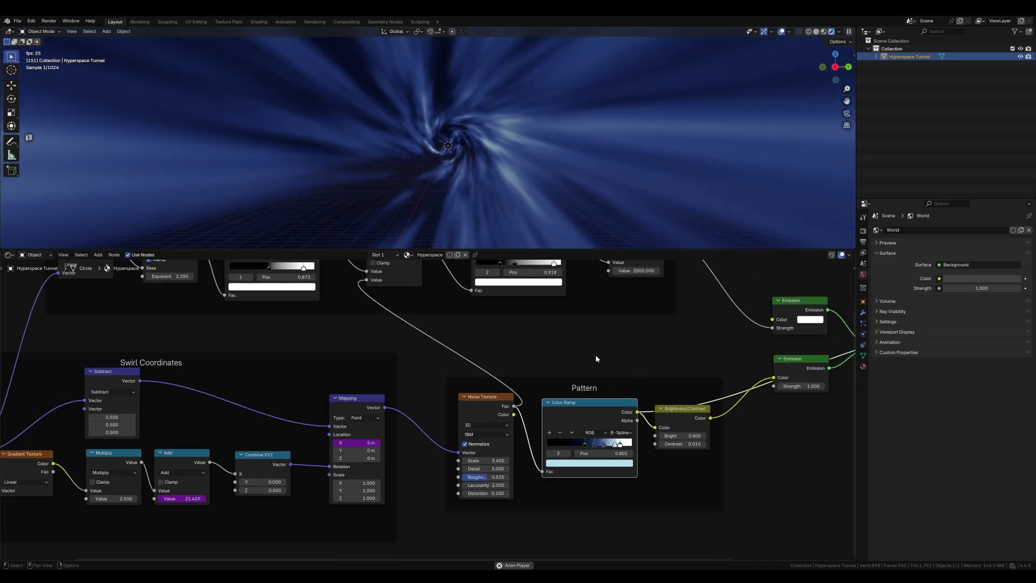
middle_drag(596, 355, 574, 419)
ctrl+shift+click(633, 466)
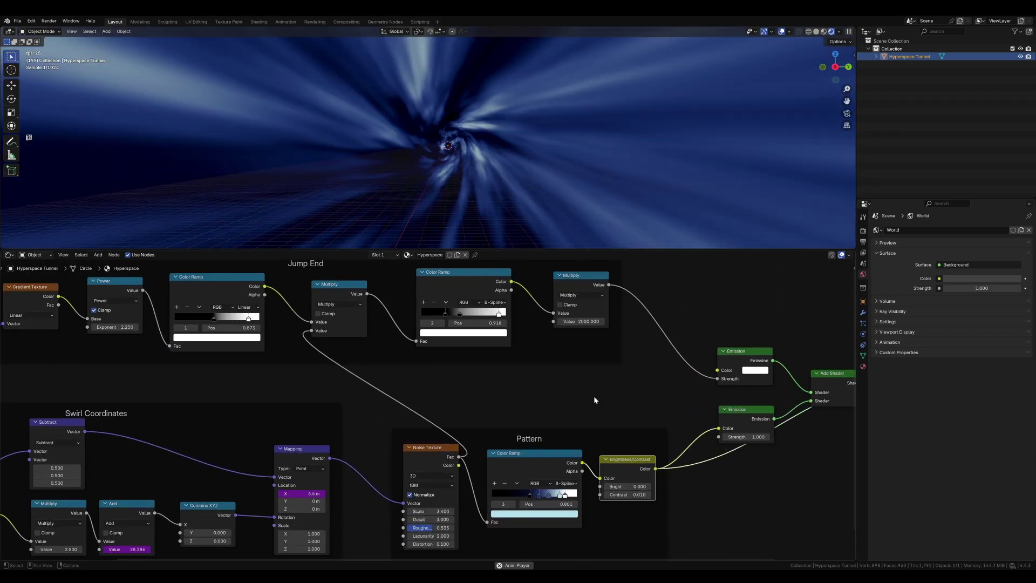
Preview the Jump End Gradient Texture, Power and first Color Ramp outputs along the outside of the tunnel.
scroll(605, 418, down, 3)
middle_drag(414, 363, 577, 395)
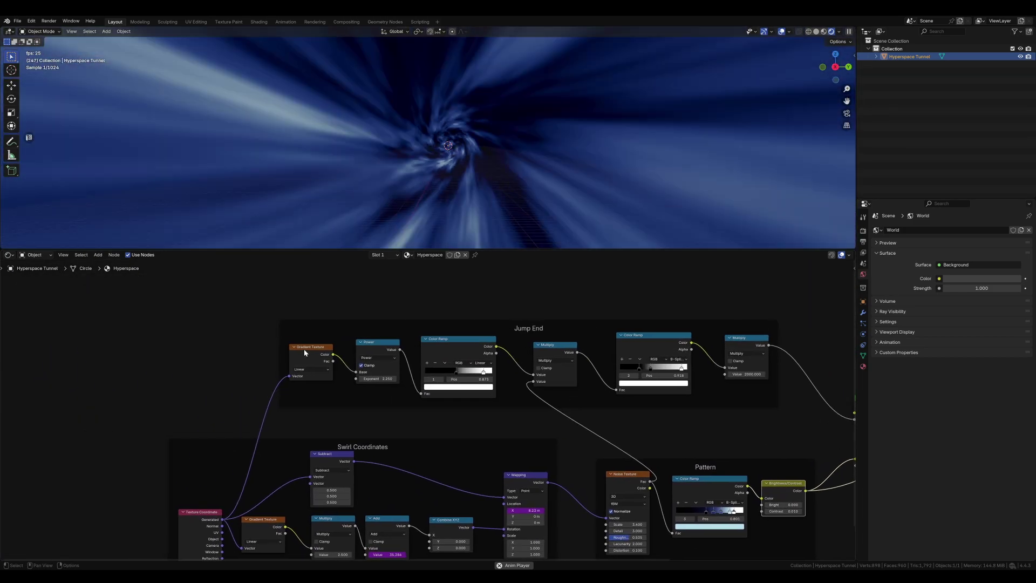
ctrl+shift+click(310, 355)
middle_drag(502, 122, 283, 112)
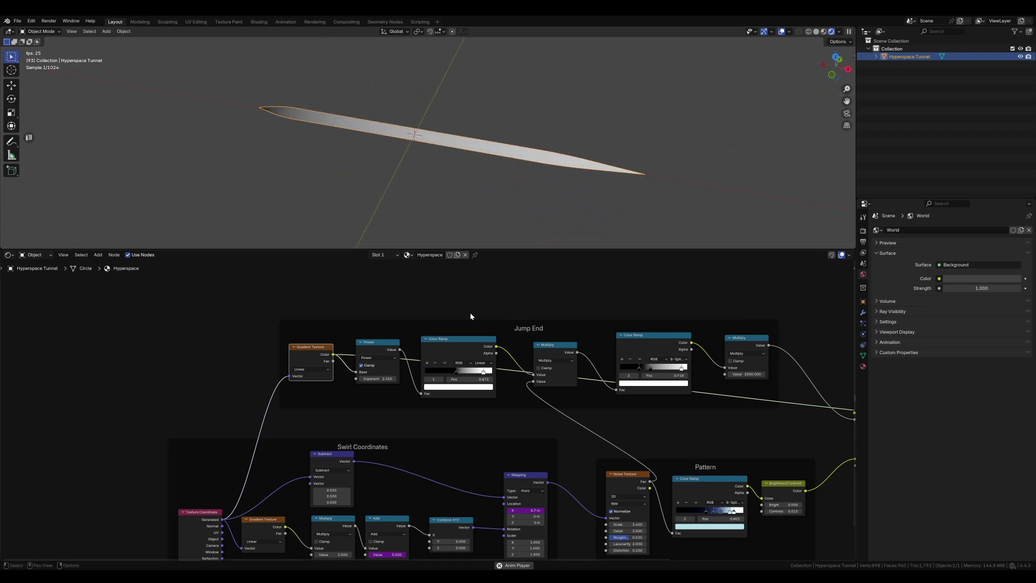
scroll(397, 358, up, 2)
ctrl+shift+click(375, 332)
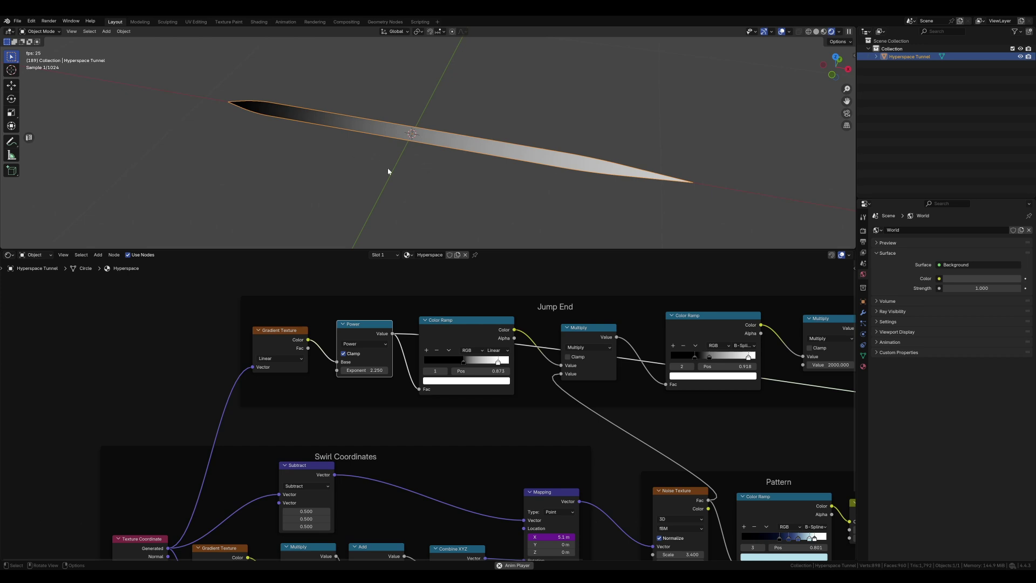
ctrl+shift+click(468, 335)
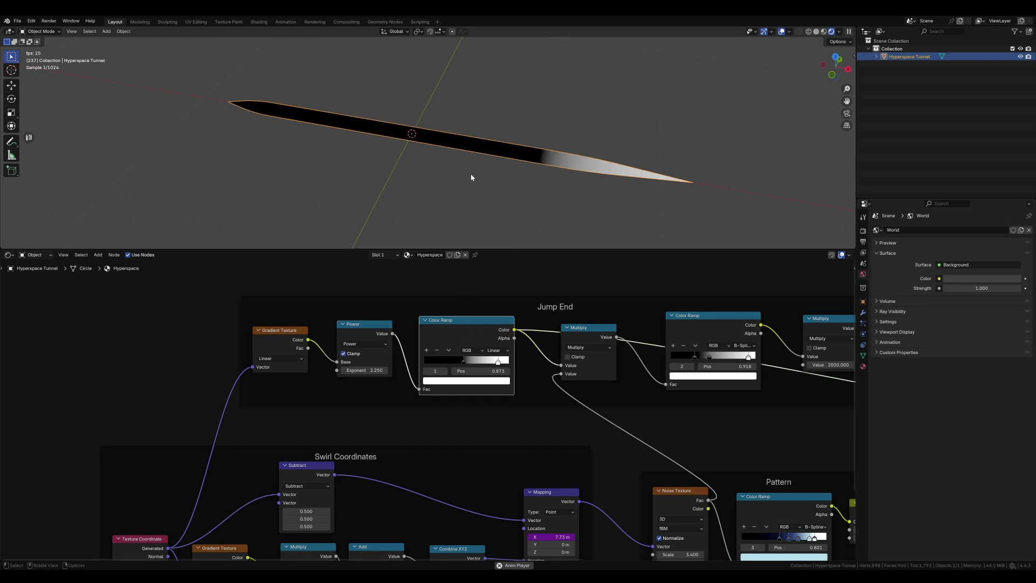
middle_drag(484, 339, 410, 335)
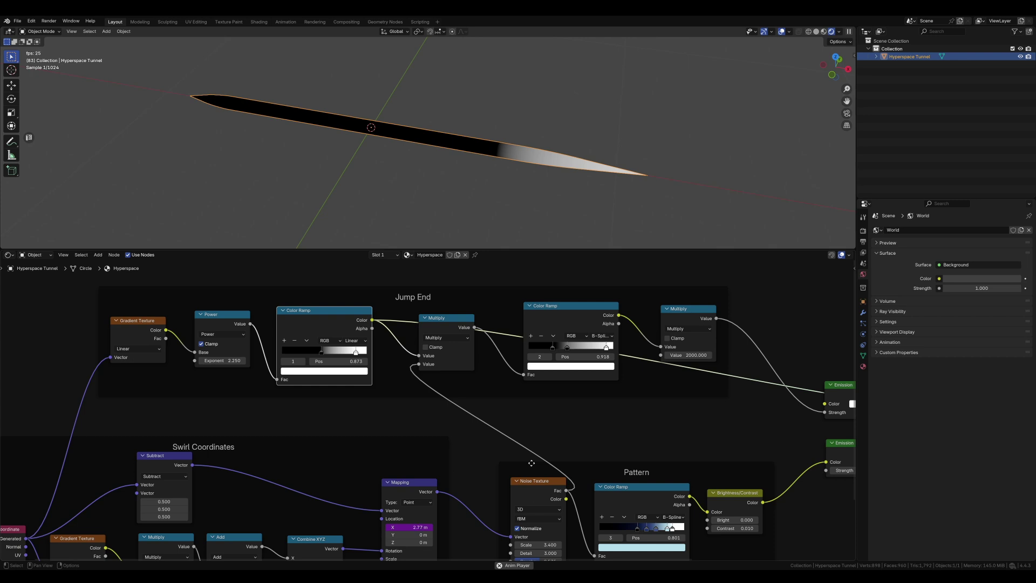
Compare the Jump End's first Multiply with its Color Ramp input, and preview the second Color Ramp and last Multiply.
ctrl+shift+click(444, 327)
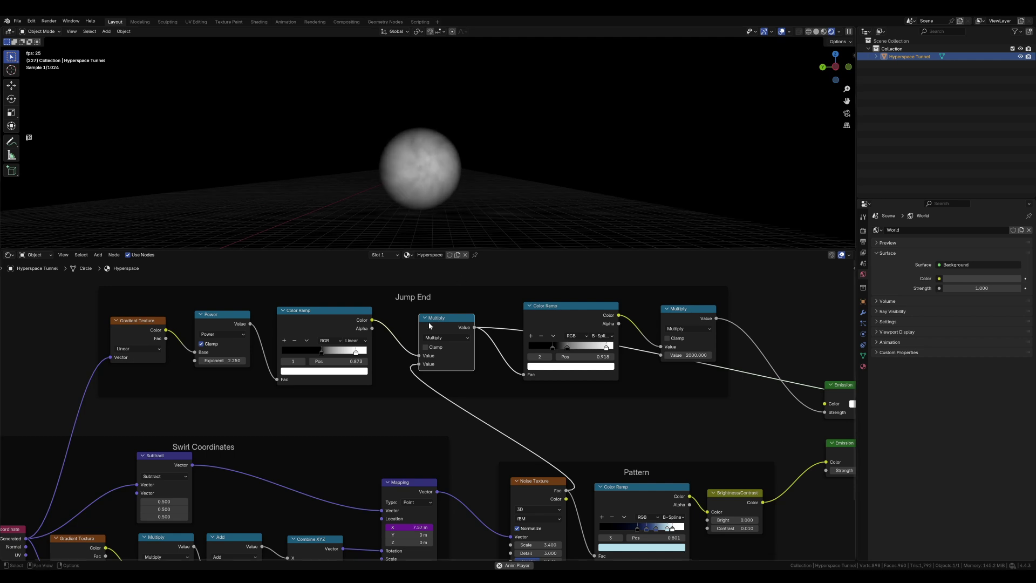
ctrl+shift+click(363, 332)
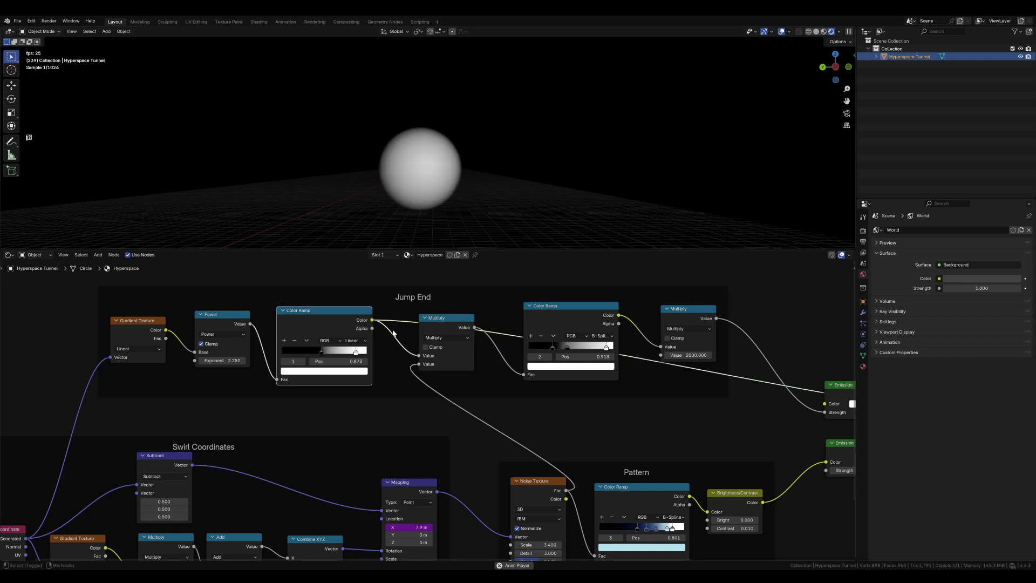
ctrl+shift+click(581, 315)
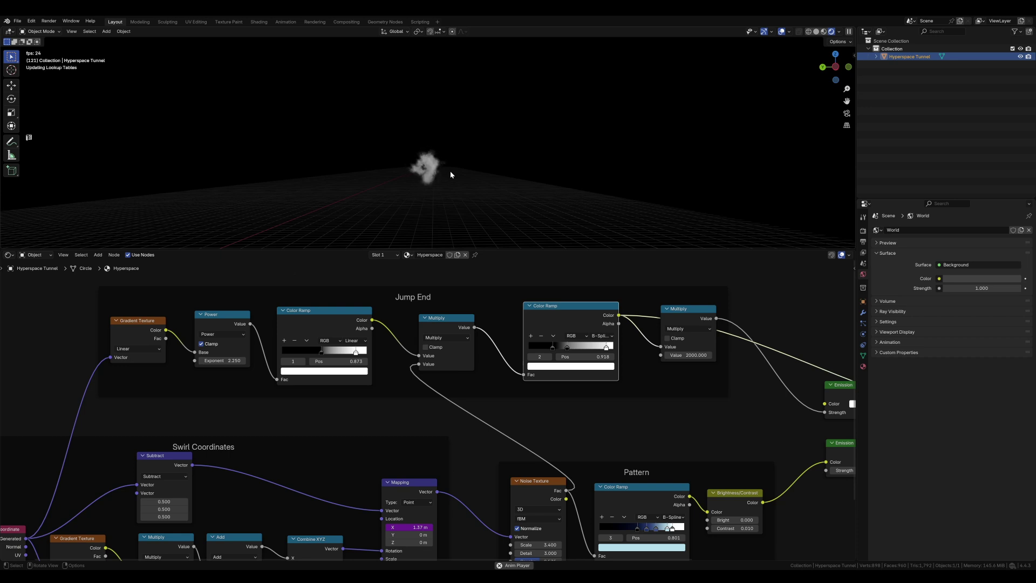
ctrl+shift+click(682, 325)
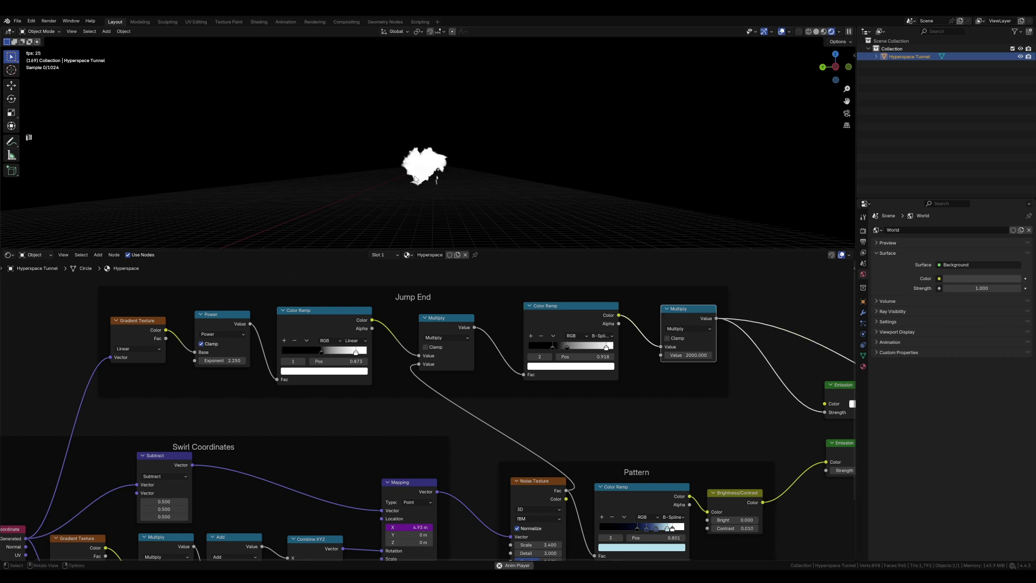
Reconnect the Add Shader to the Material Output's Surface, inspect the complete tunnel and stop the animation.
middle_drag(707, 385, 430, 368)
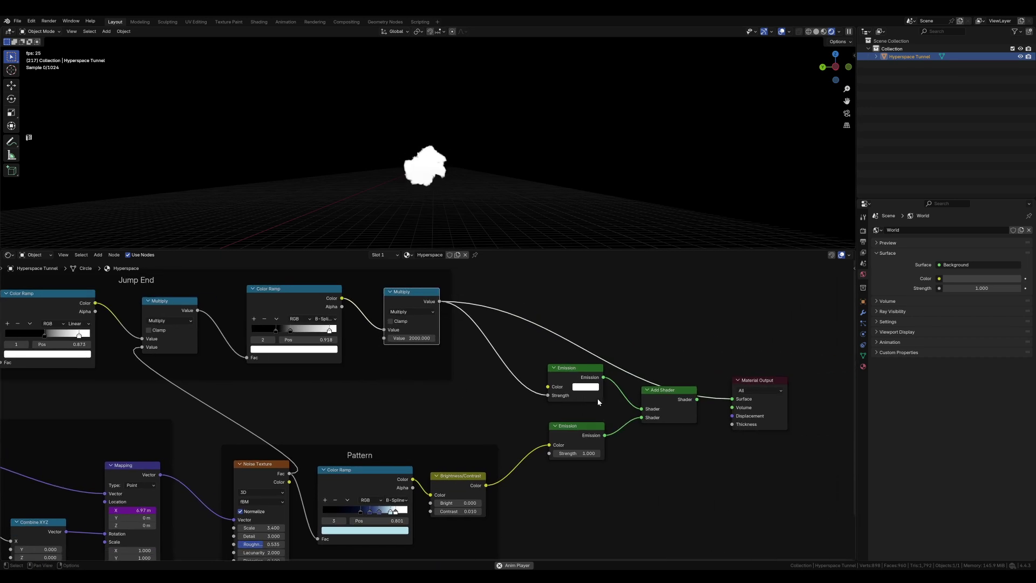
ctrl+shift+click(678, 411)
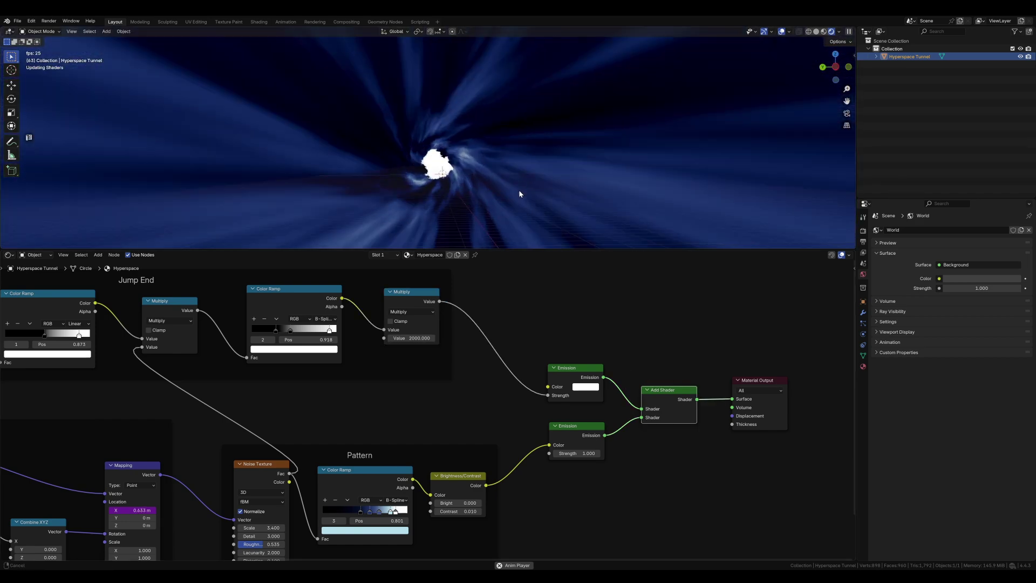
middle_drag(519, 189, 439, 159)
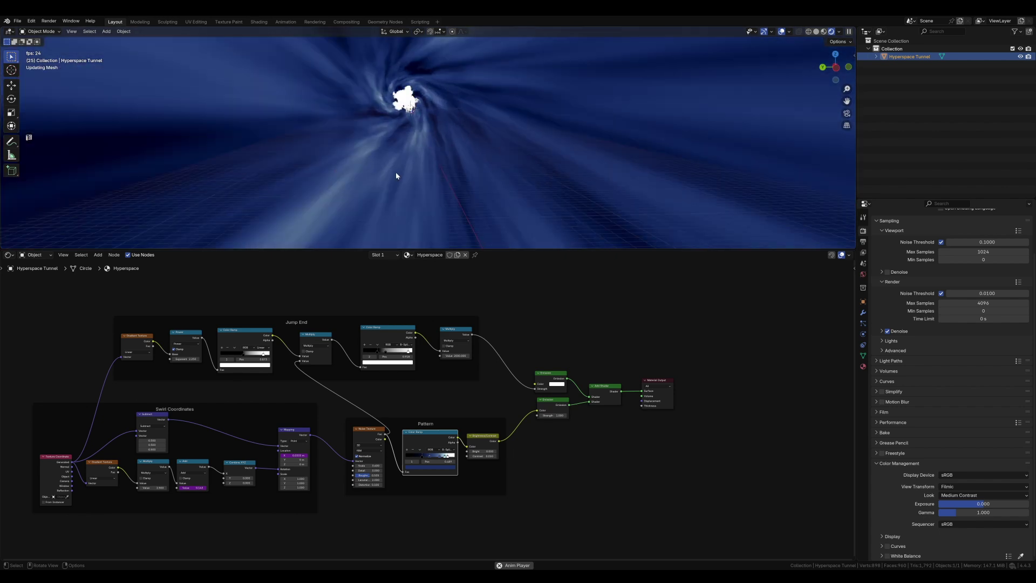
key(space)
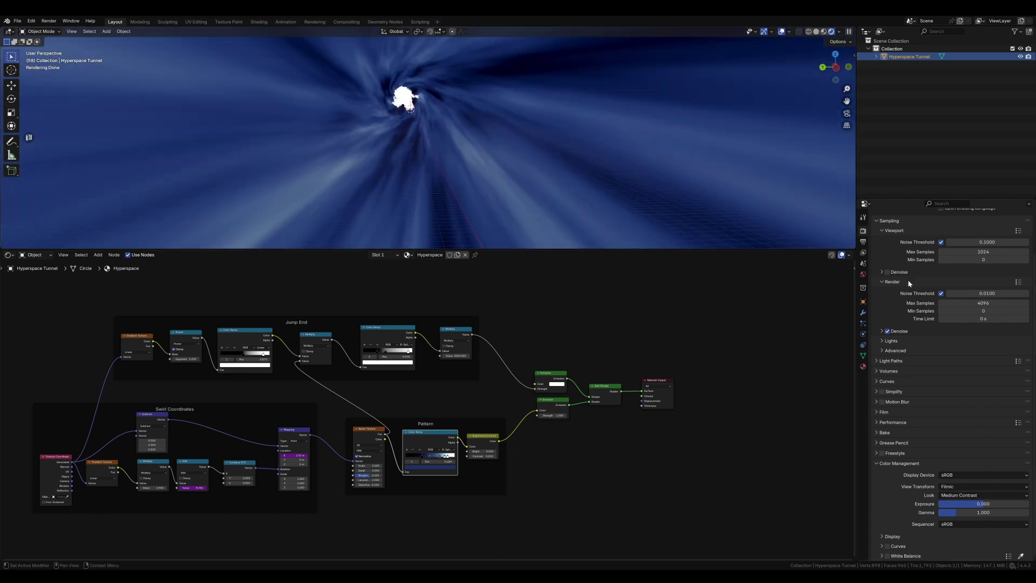
Keep the View Transform on Filmic and set the color management Look to Medium High Contrast.
scroll(908, 279, up, 3)
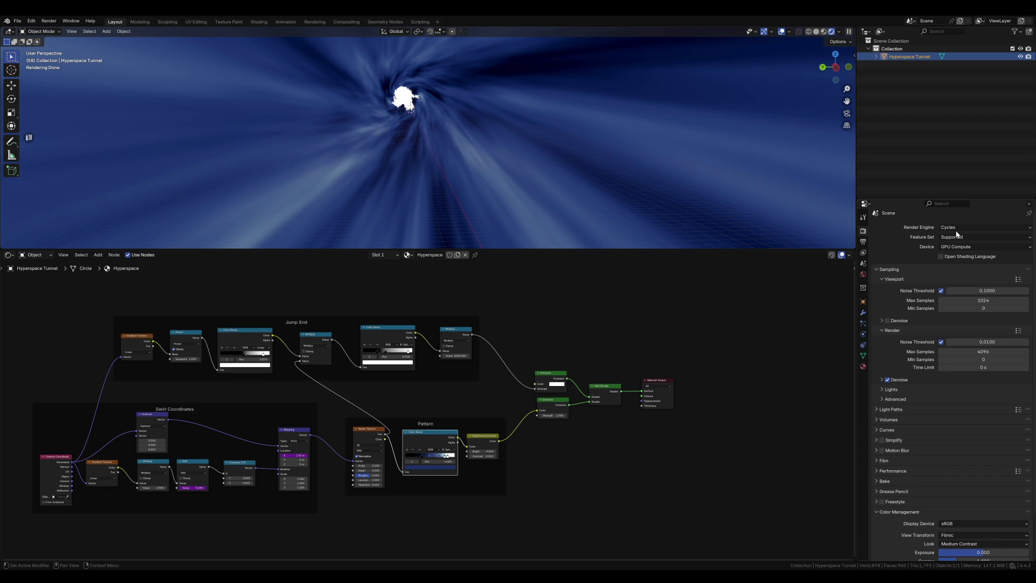
scroll(958, 295, down, 3)
scroll(918, 475, up, 1)
scroll(939, 481, down, 1)
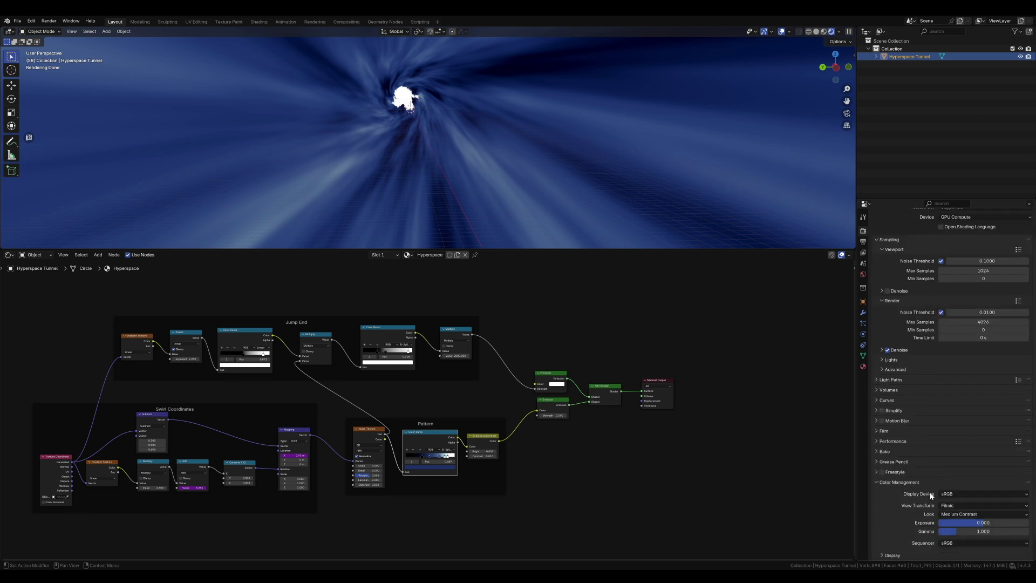
click(957, 488)
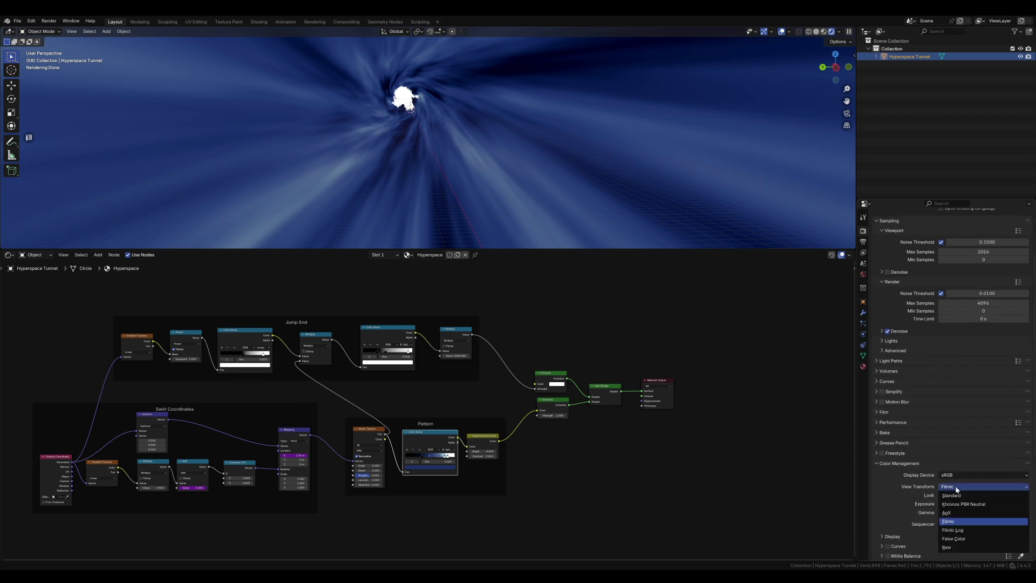
click(960, 522)
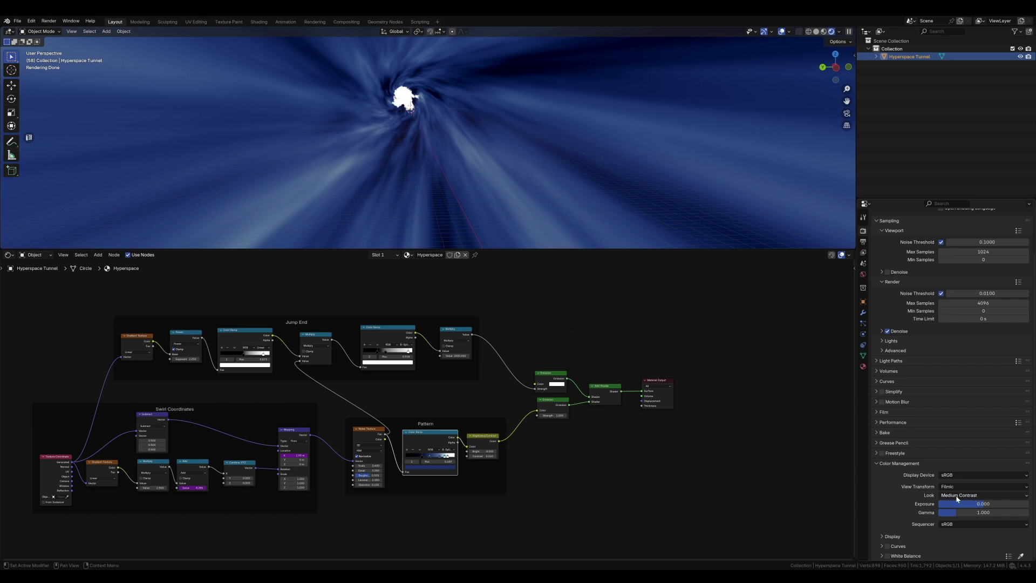
click(960, 497)
click(964, 461)
click(975, 495)
click(976, 453)
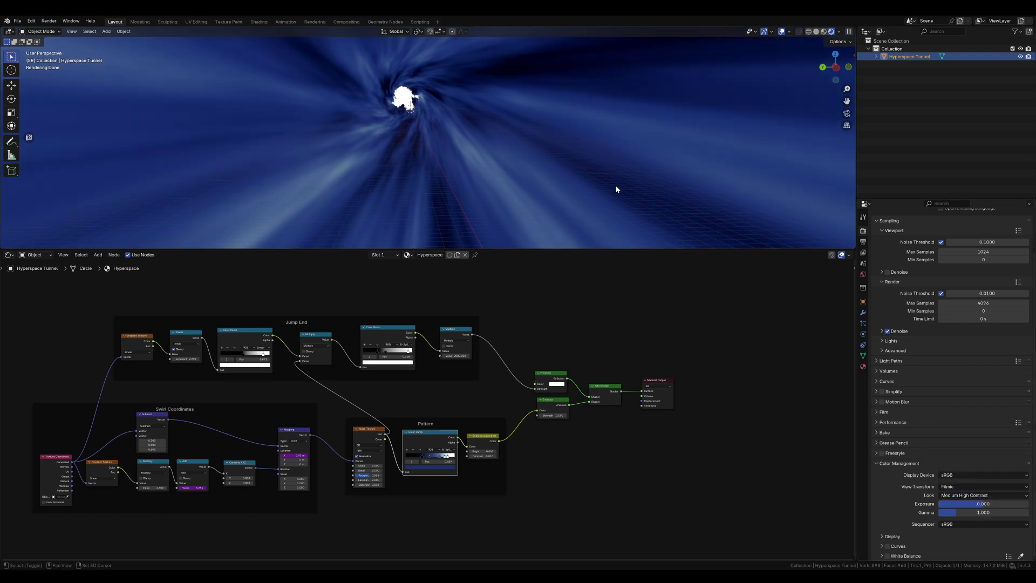
Raise the strength of the Pattern's Emission shader and change the value of the last Jump End Multiply node.
middle_drag(616, 189, 540, 195)
scroll(554, 418, up, 1)
mouse_move(575, 416)
mouse_down()
mouse_move(616, 416)
mouse_move(567, 415)
mouse_move(583, 416)
mouse_up()
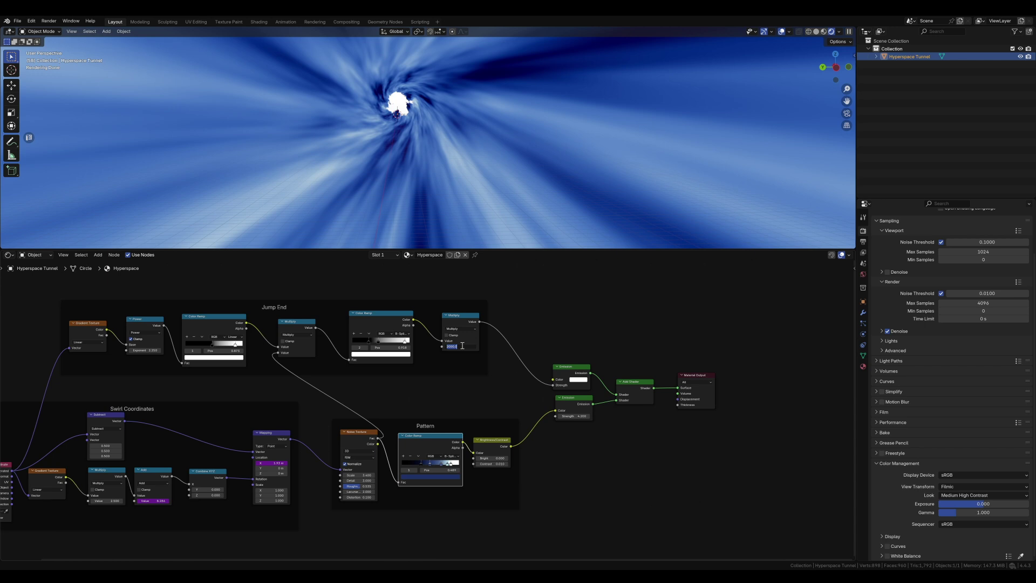
mouse_move(514, 149)
middle_down()
mouse_move(513, 136)
mouse_move(519, 147)
middle_up()
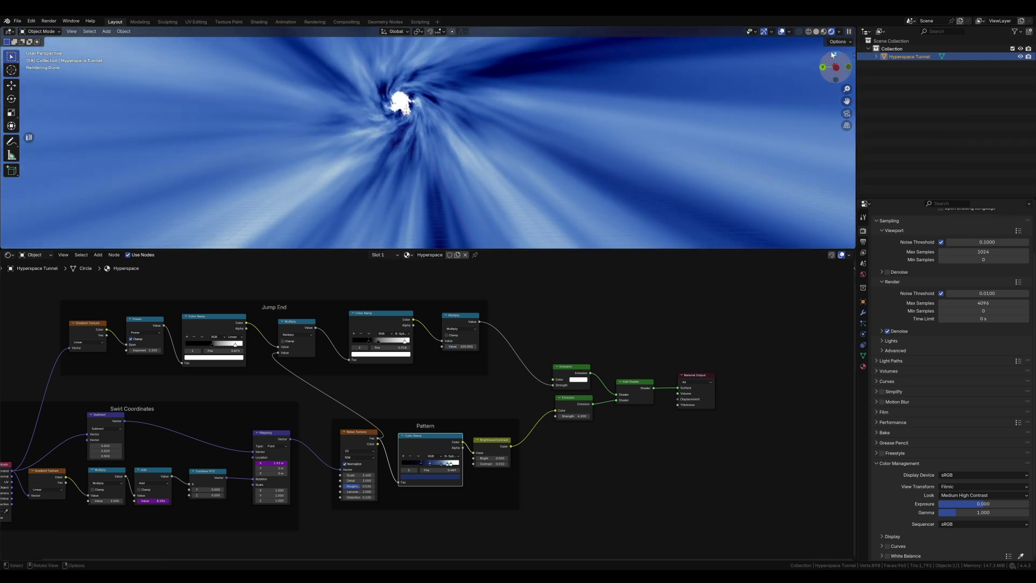
Add a Monkey mesh at the world origin inside the tunnel and scale it up by about 2.84.
scroll(675, 86, up, 1)
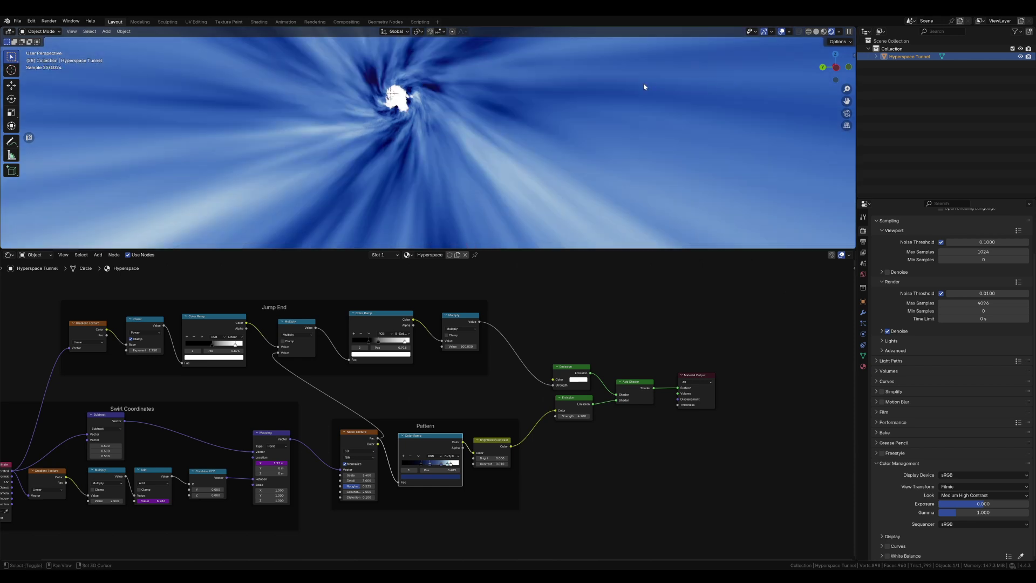
shift+middle_drag(638, 89, 635, 104)
key(shift+a)
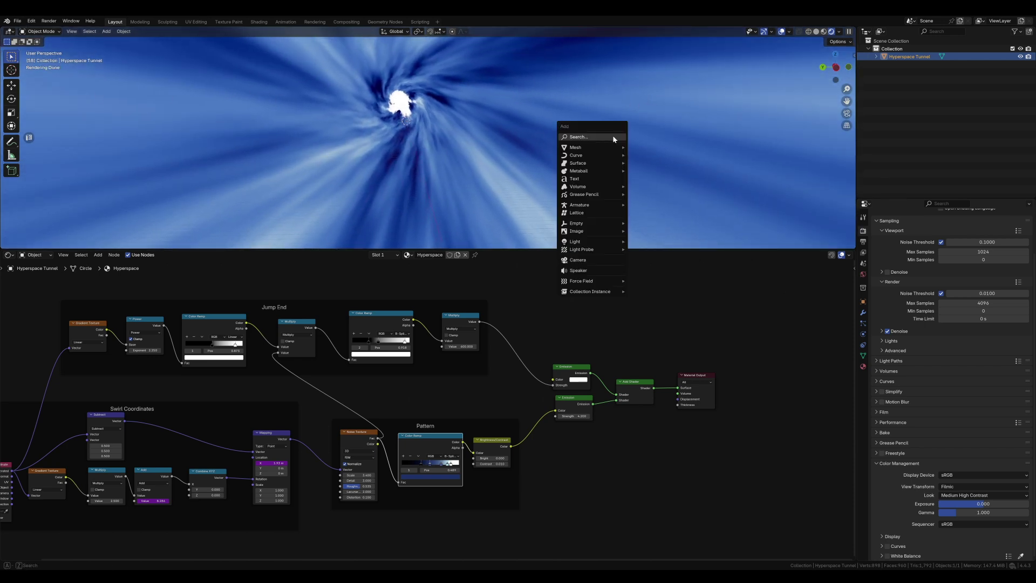
mouse_move(599, 147)
click(649, 221)
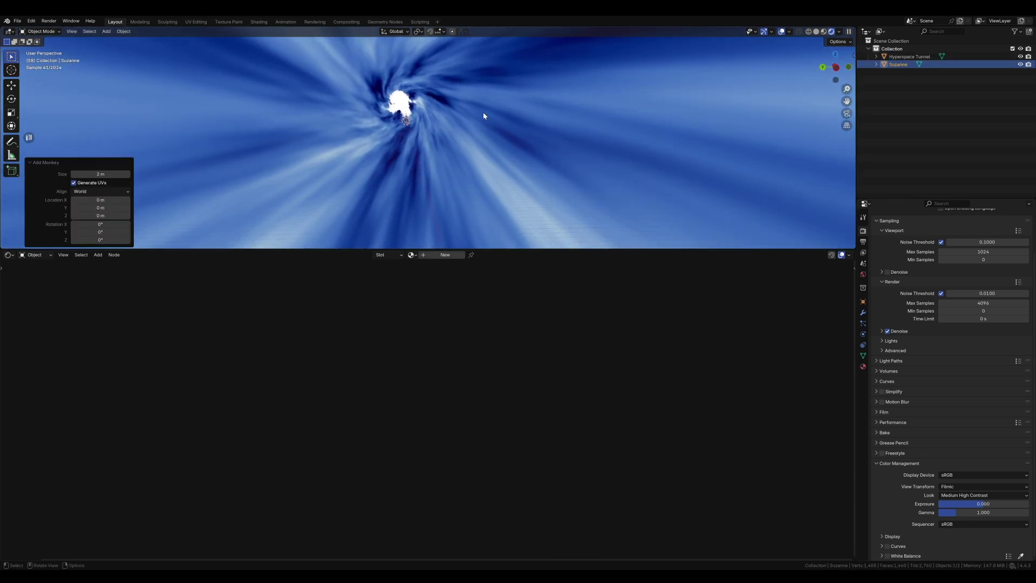
key(s)
click(598, 101)
Add a level 2 subdivision surface to the monkey and shade it smooth.
right_click(569, 129)
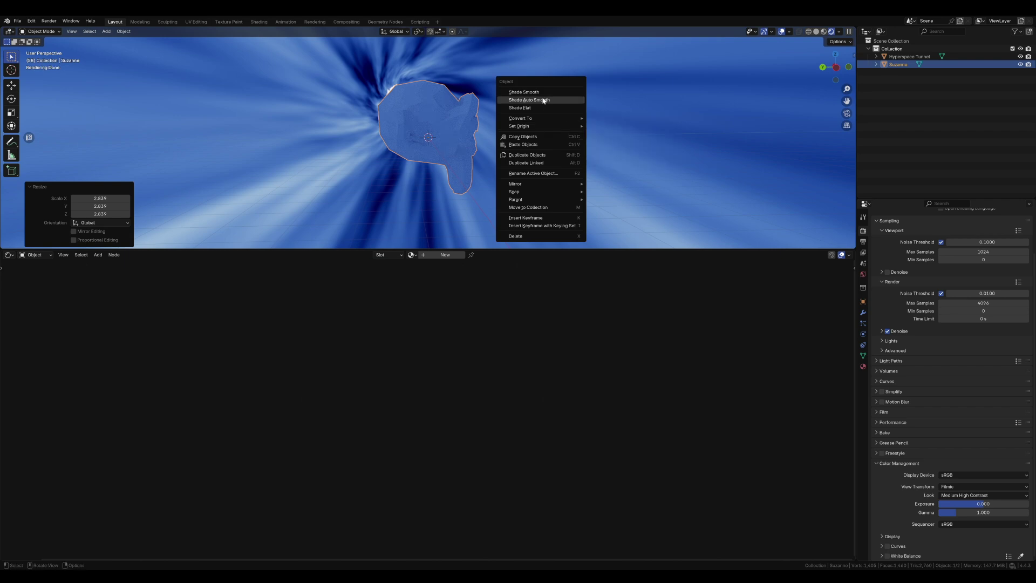
key(ctrl+2)
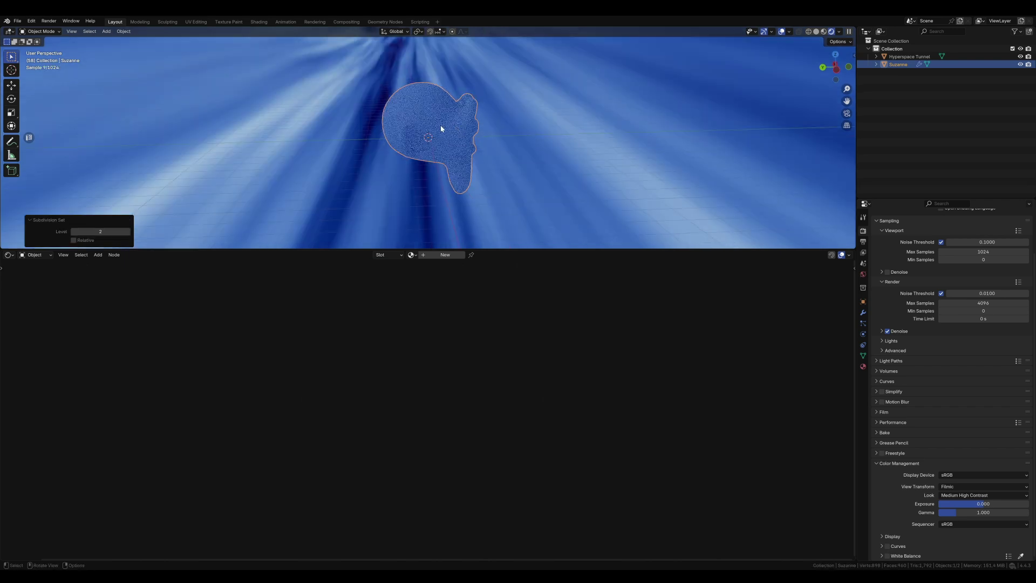
right_click(564, 111)
click(534, 86)
Rotate the monkey 90° about the global Z axis.
text(r)
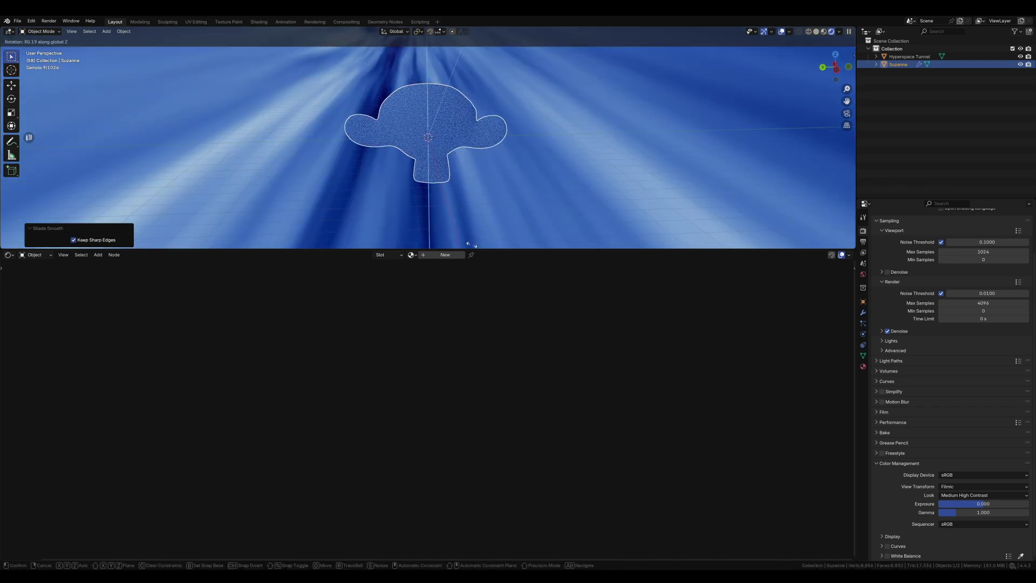
text(90)
key(Return)
Frame the monkey, play the animation and inspect how the tunnel lights it from different angles.
key(grave)
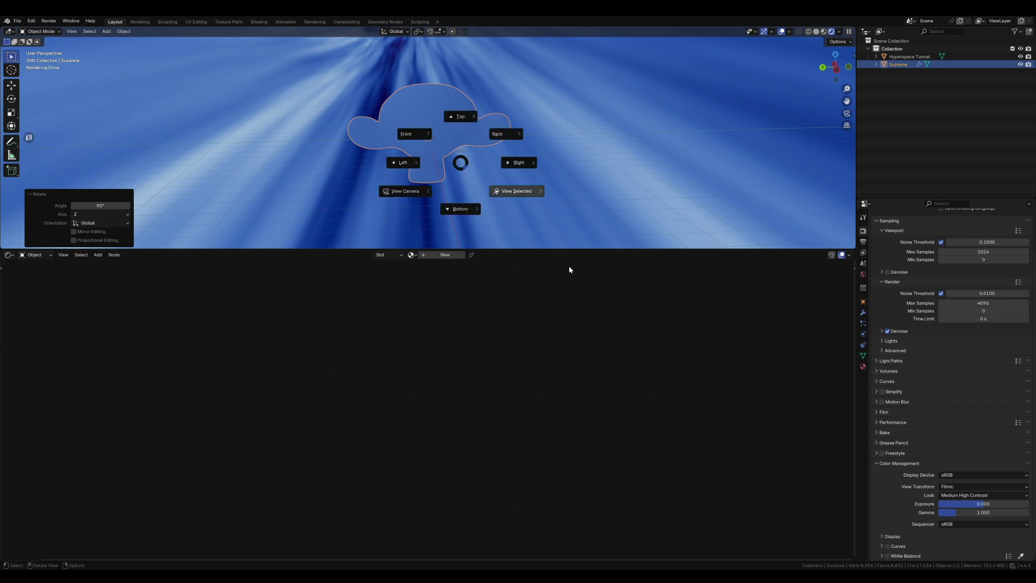
click(569, 269)
middle_drag(561, 242, 560, 225)
click(533, 185)
middle_drag(533, 186, 456, 139)
key(space)
click(458, 135)
key(space)
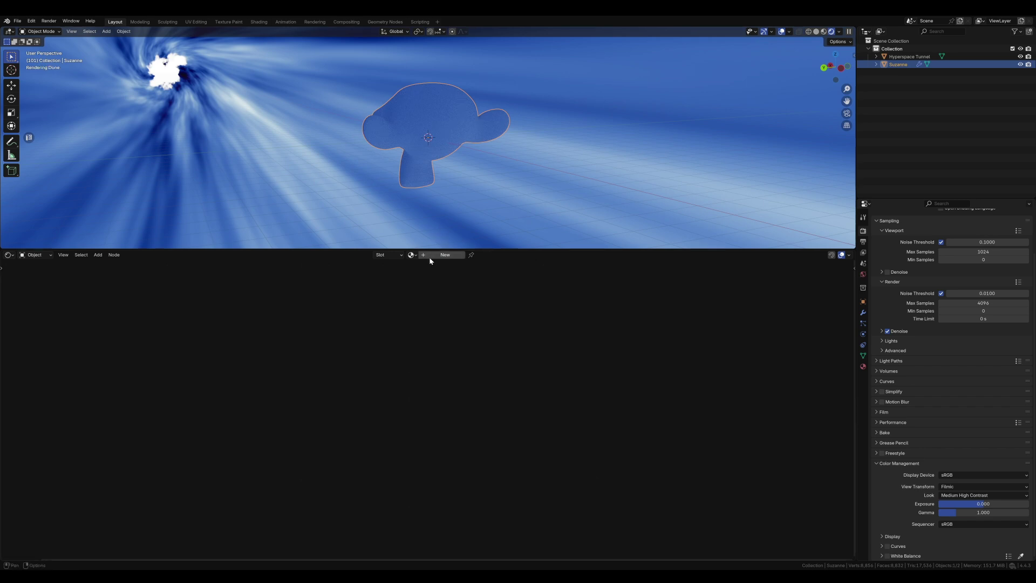
Give the monkey a new fully metallic, low-roughness material and play the animation to check its reflections.
click(443, 255)
mouse_move(626, 393)
mouse_down()
mouse_move(658, 393)
mouse_move(622, 399)
mouse_up()
middle_drag(445, 156, 566, 164)
key(space)
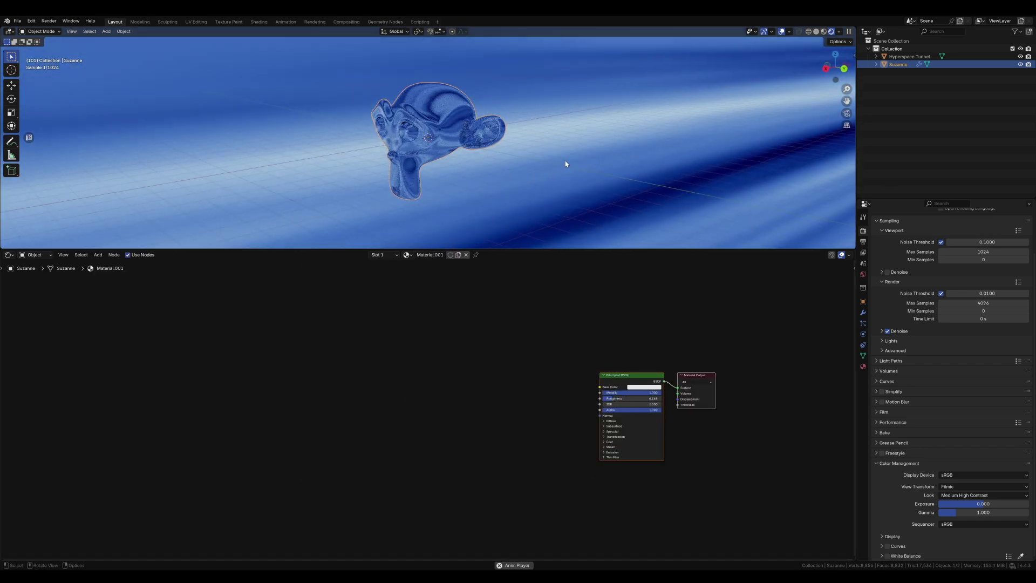
middle_drag(458, 141, 545, 143)
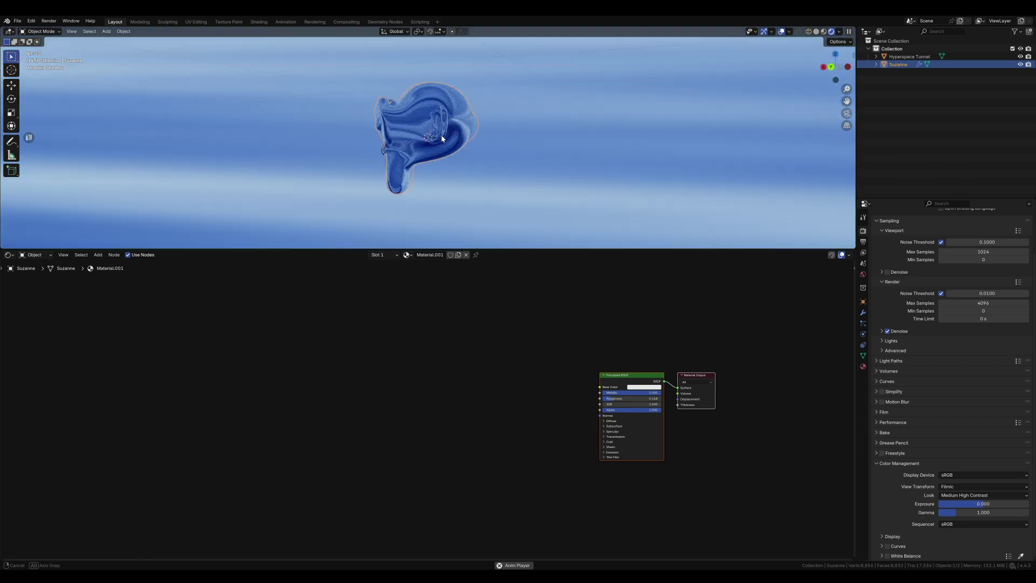
key(space)
middle_drag(374, 142, 421, 130)
Select the tunnel, try raising the pattern Emission strength to 21.2, and undo the change.
click(469, 160)
middle_drag(485, 127, 361, 137)
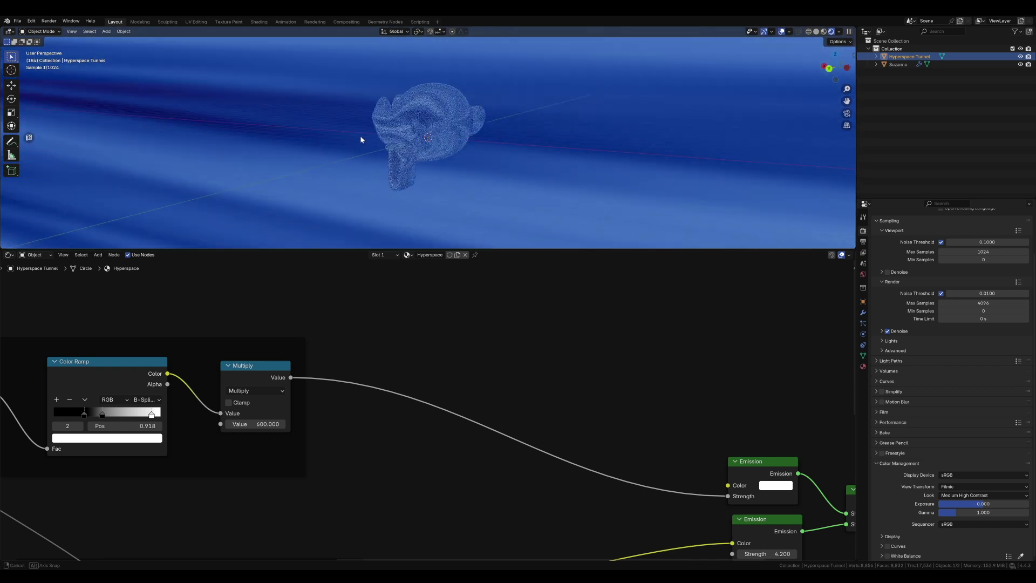
middle_drag(593, 116, 476, 116)
middle_drag(586, 433, 416, 380)
scroll(416, 380, down, 3)
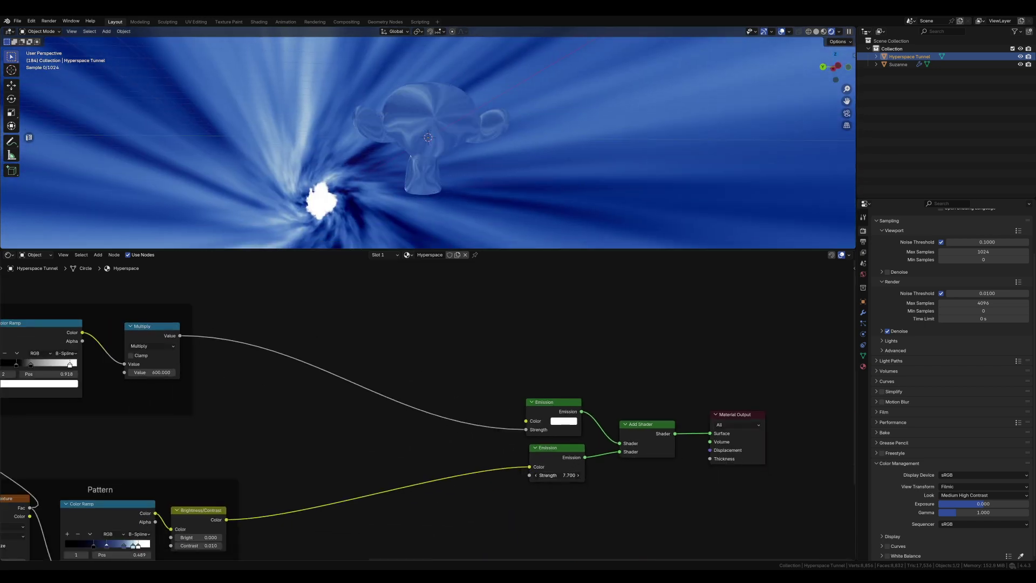
drag(556, 475, 572, 475)
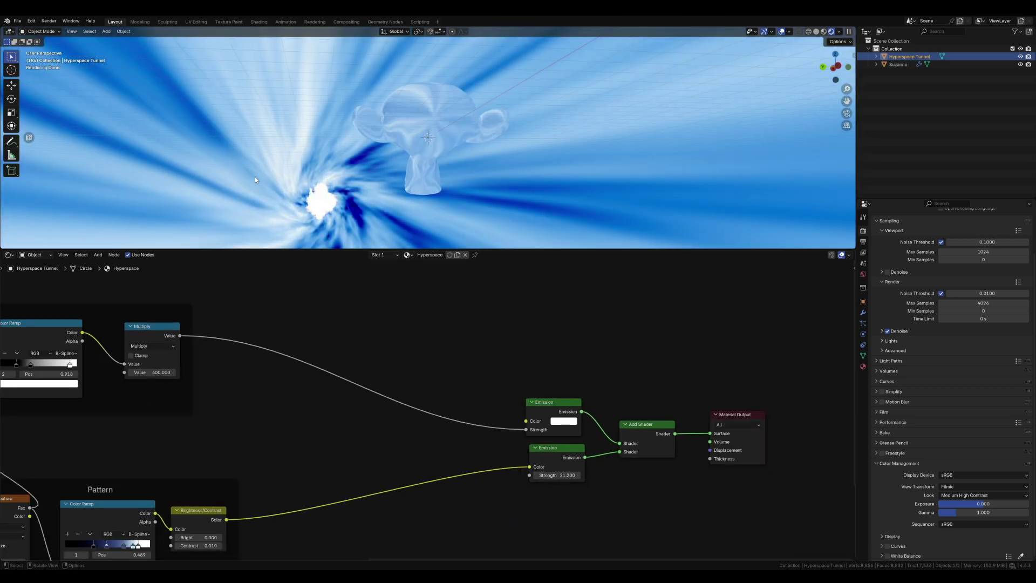
key(ctrl+z)
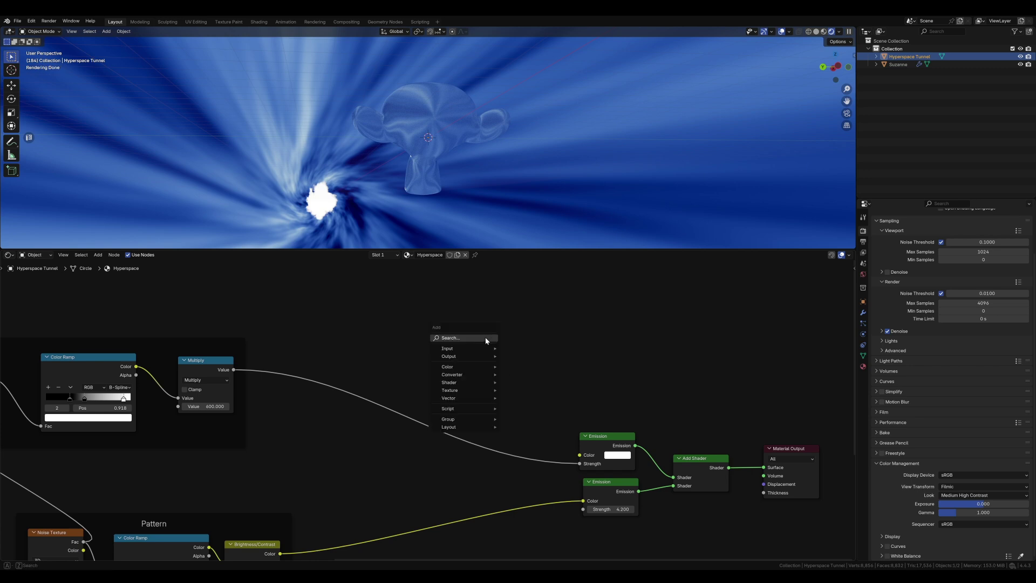
Add a Light Path node to the tunnel material, above the link running from Multiply to Emission.
click(486, 338)
text(lig)
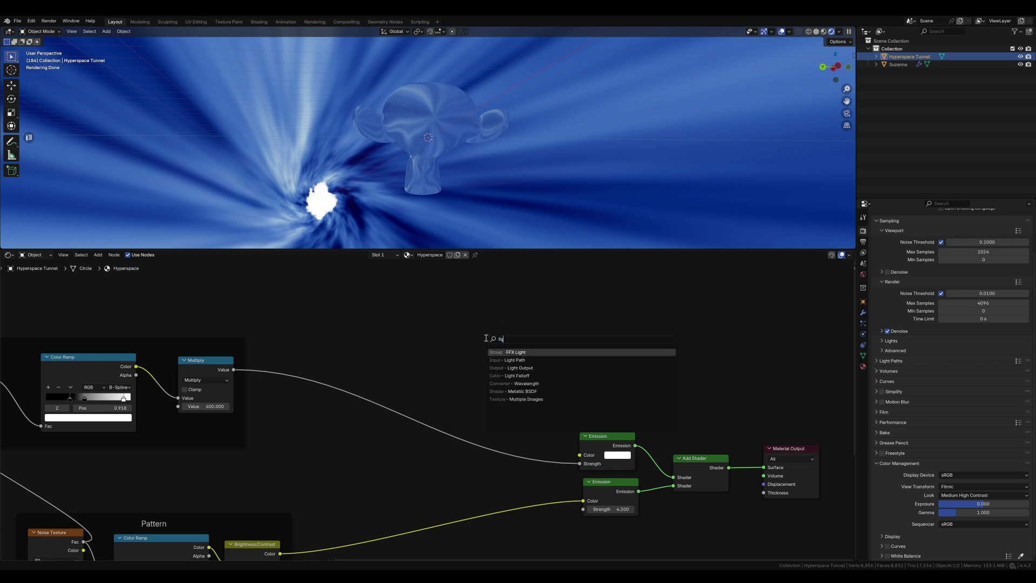
text(ht)
click(519, 360)
click(372, 290)
middle_drag(452, 422, 423, 376)
Add a float Mix node between the Light Path node and the two Emission shaders.
key(shift+a)
click(478, 367)
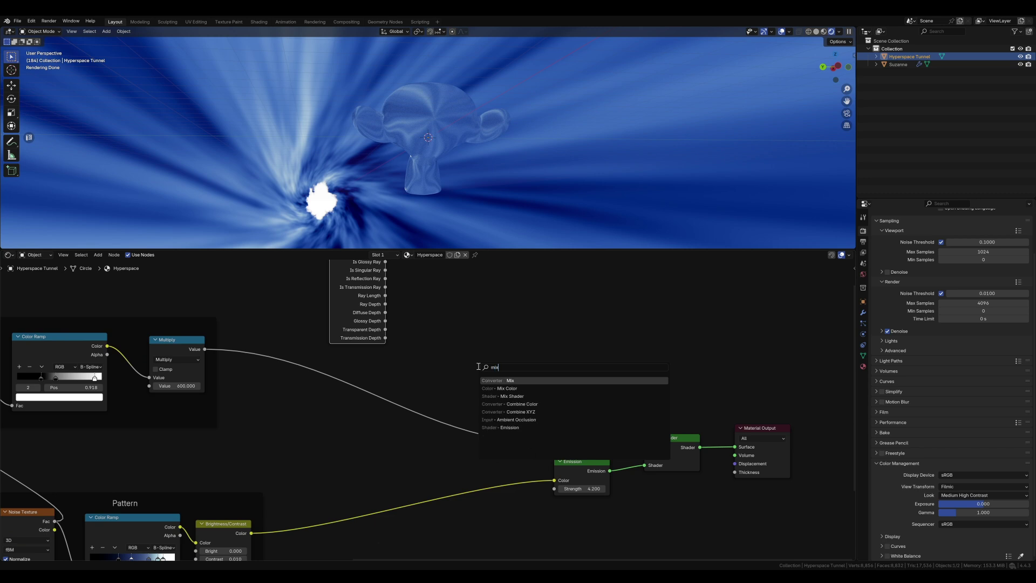
text(mix)
key(Return)
click(486, 346)
Set the Mix node's B value to 4 and its A value to 10.
scroll(424, 409, up, 2)
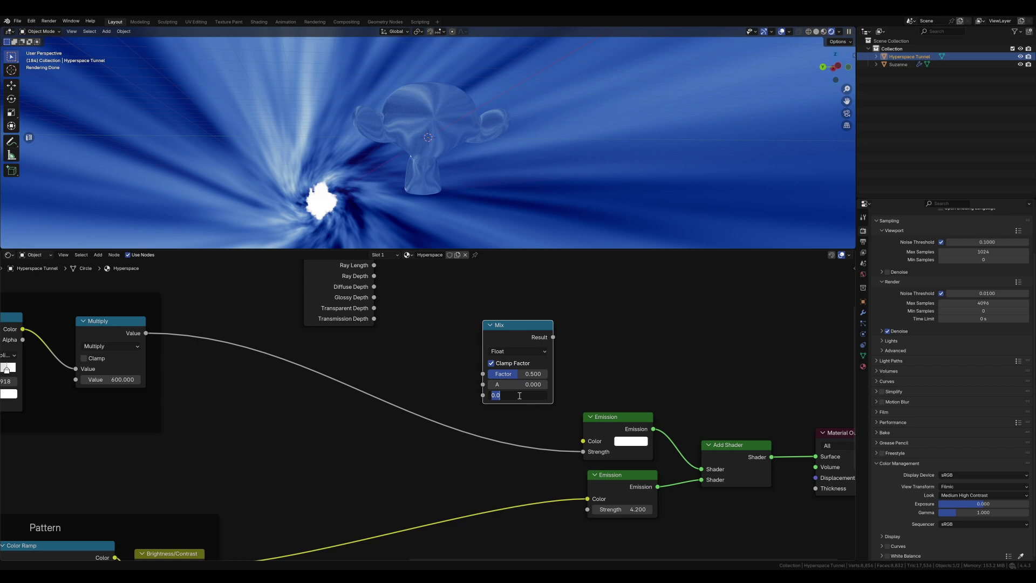
text(4)
key(Return)
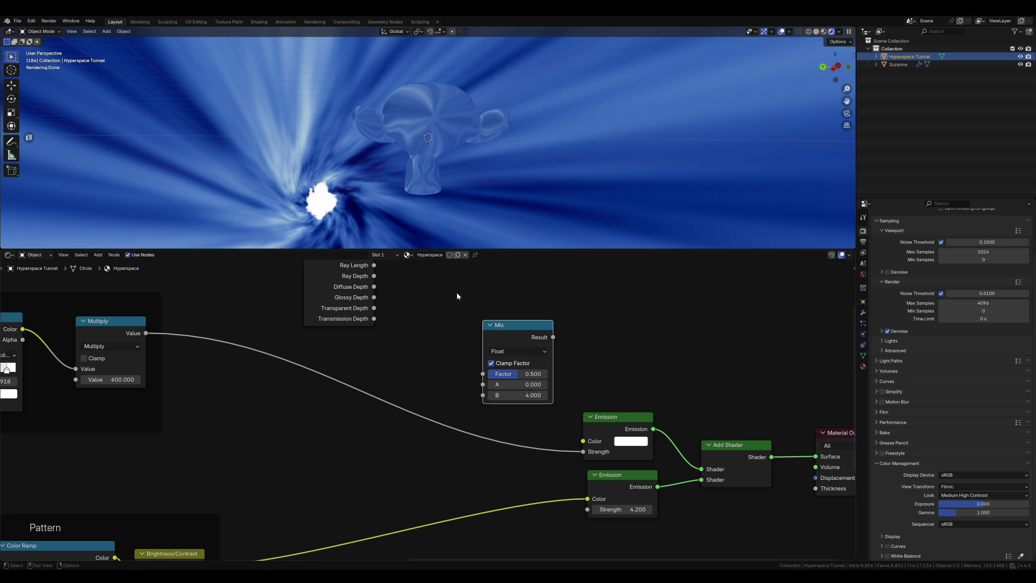
scroll(457, 296, up, 2)
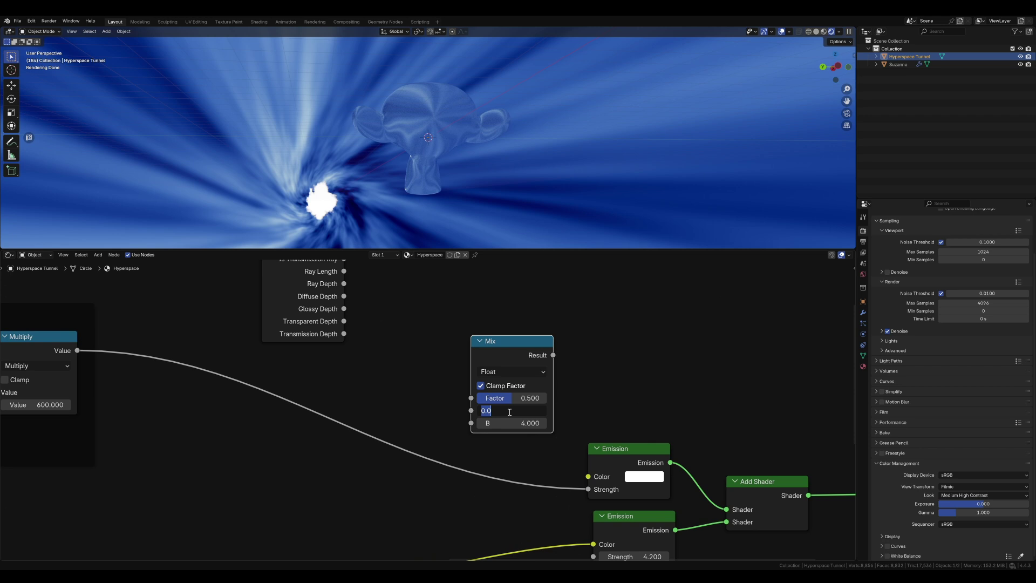
key(Return)
scroll(426, 365, down, 4)
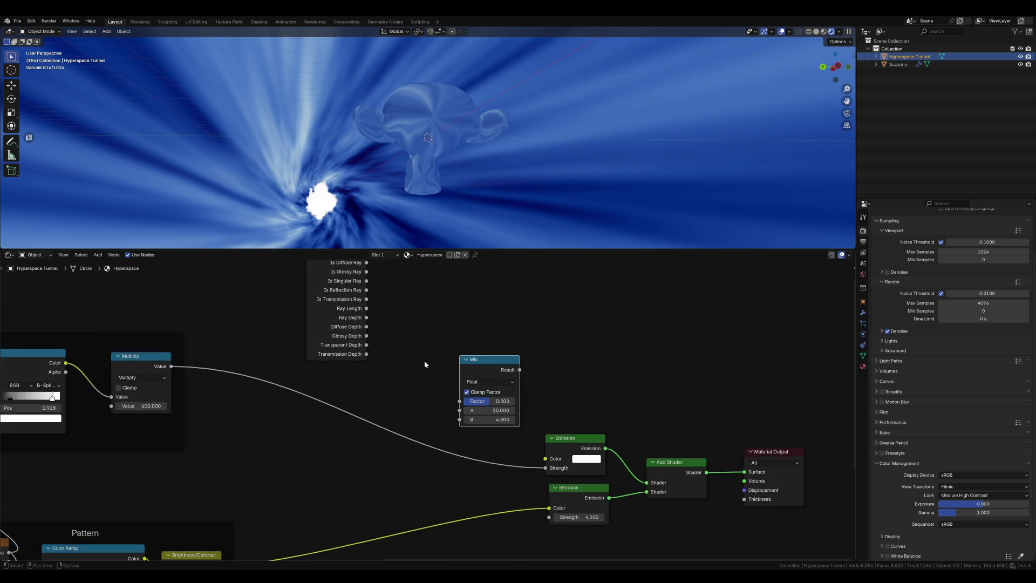
Connect Is Camera Ray to the Mix factor and the Mix result to the pattern Emission's strength.
middle_drag(423, 368, 433, 416)
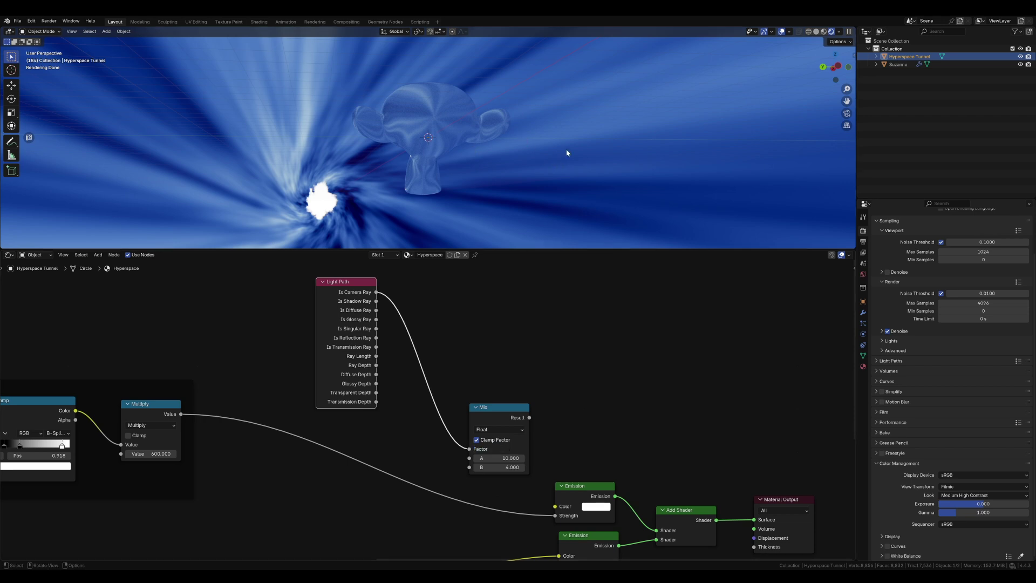
middle_drag(529, 424, 507, 373)
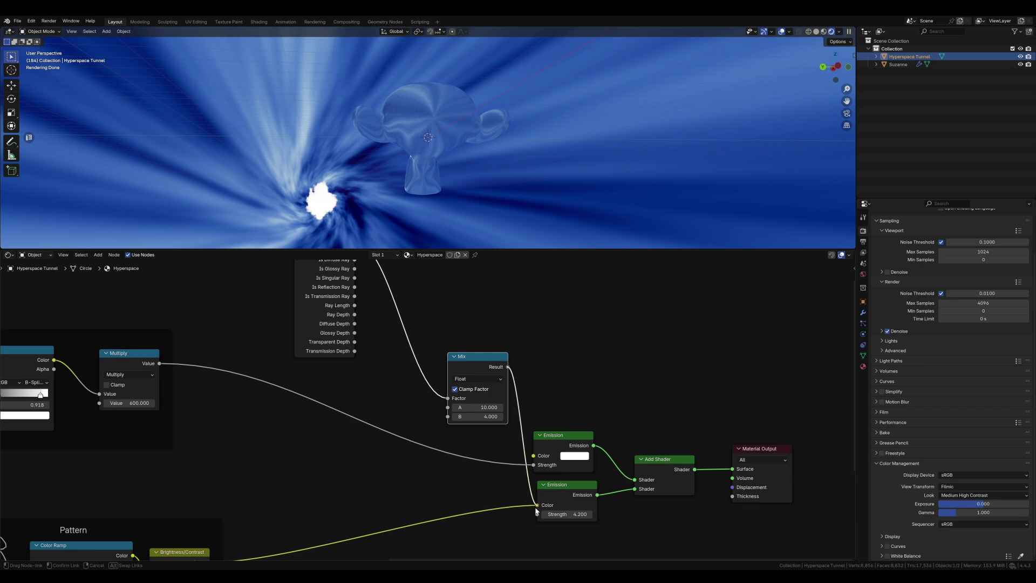
drag(538, 516, 538, 515)
middle_drag(460, 176, 441, 144)
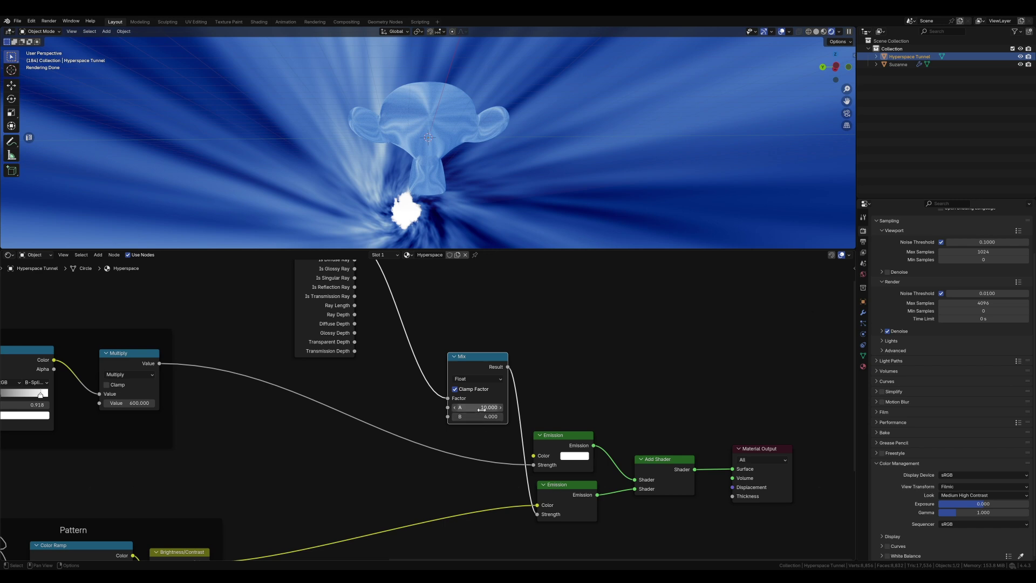
Try Mix A values of 3.4 and 2.8, restore 10, and play the animation to compare the monkey's lighting.
drag(481, 409, 446, 409)
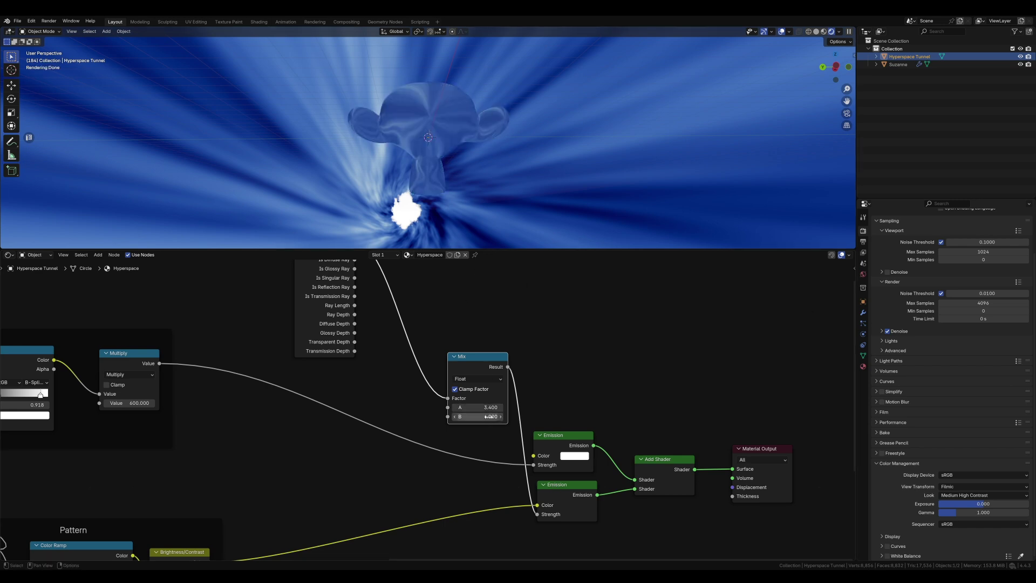
drag(446, 410, 481, 417)
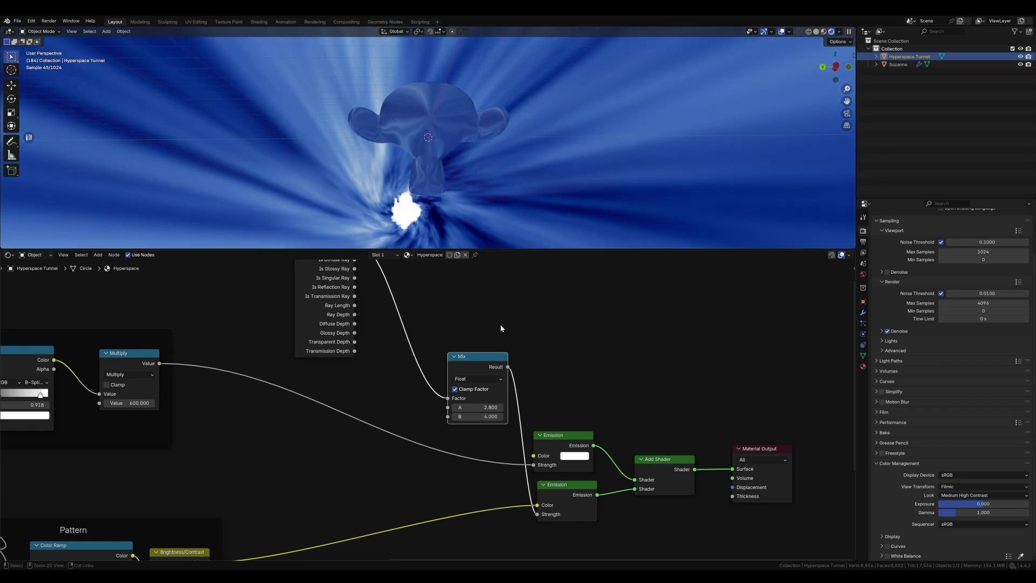
key(Return)
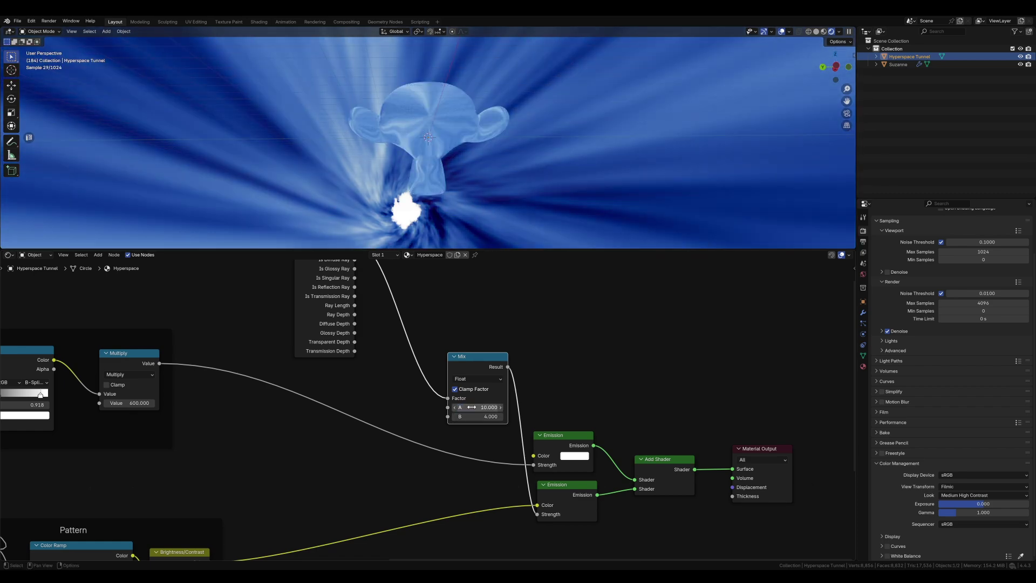
middle_drag(453, 119, 389, 124)
key(space)
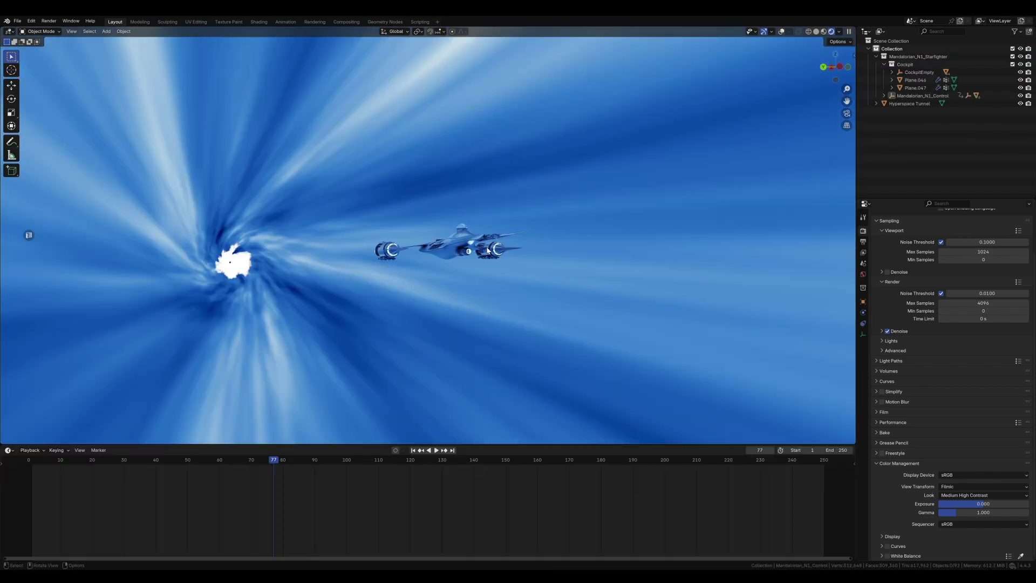
Play the animation and inspect the starfighter's lighting inside the tunnel from several angles.
middle_drag(443, 288, 549, 276)
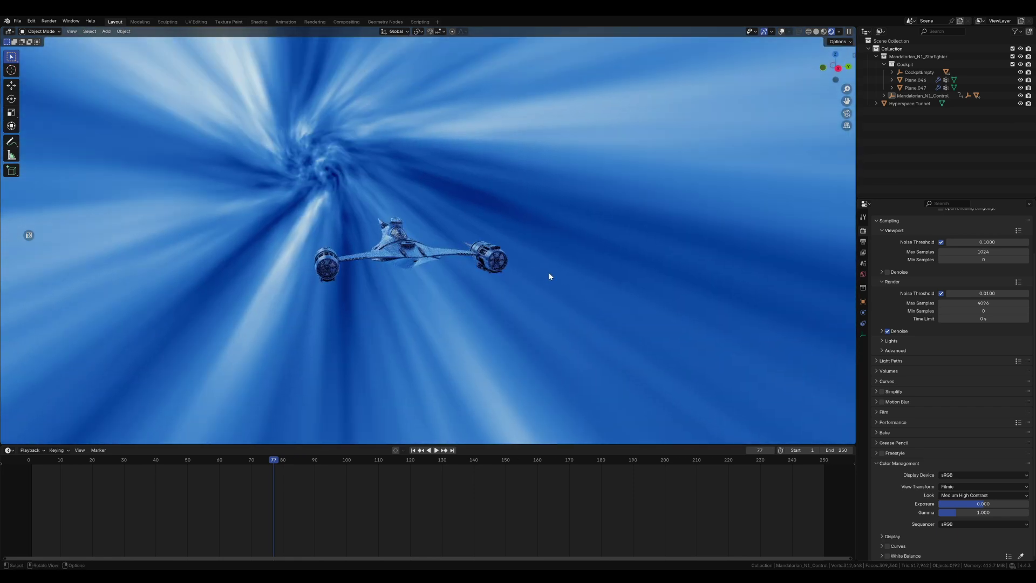
middle_drag(532, 210, 524, 235)
key(space)
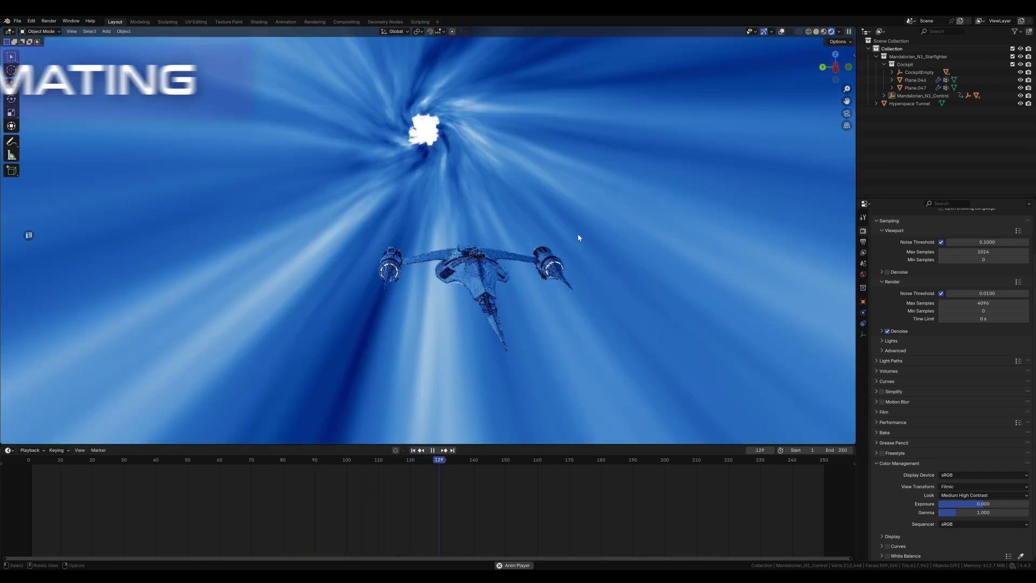
key(space)
middle_drag(757, 52, 721, 137)
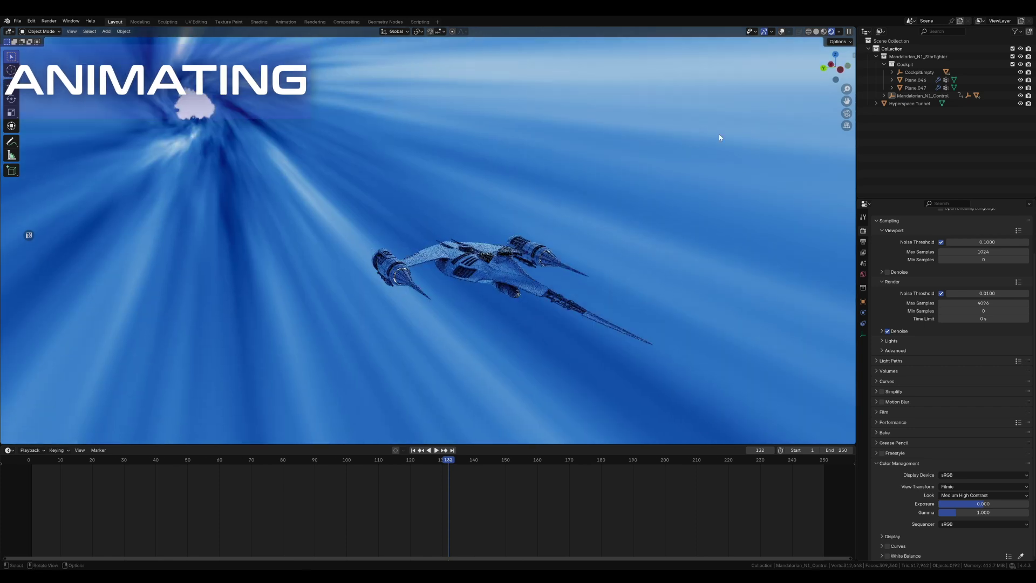
Switch the viewport to solid shading and turn on the overlays around the starfighter.
click(816, 31)
mouse_move(540, 216)
middle_down()
mouse_move(517, 234)
mouse_move(519, 246)
mouse_move(500, 230)
mouse_move(779, 72)
middle_up()
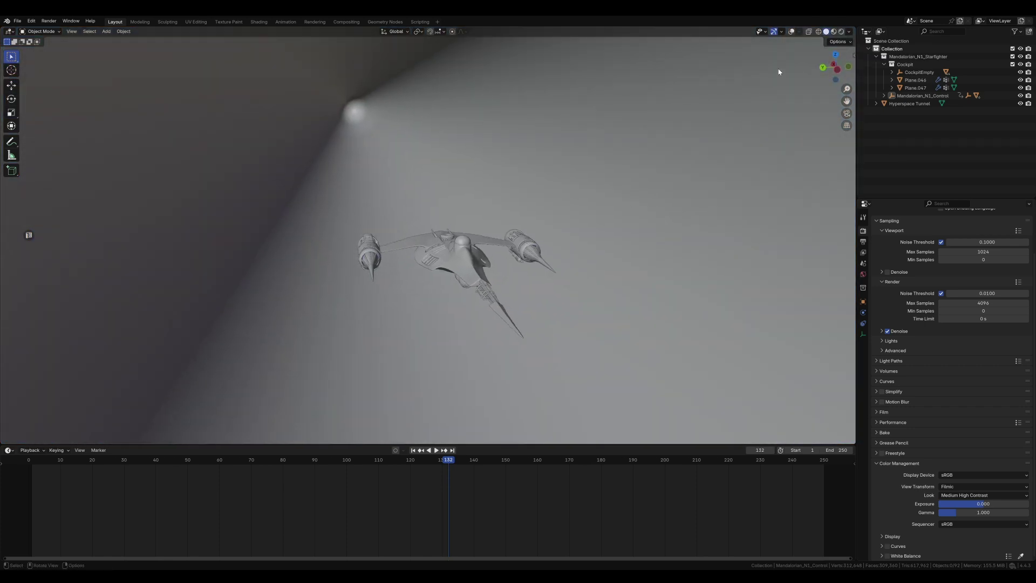
click(791, 32)
middle_drag(500, 231, 858, 23)
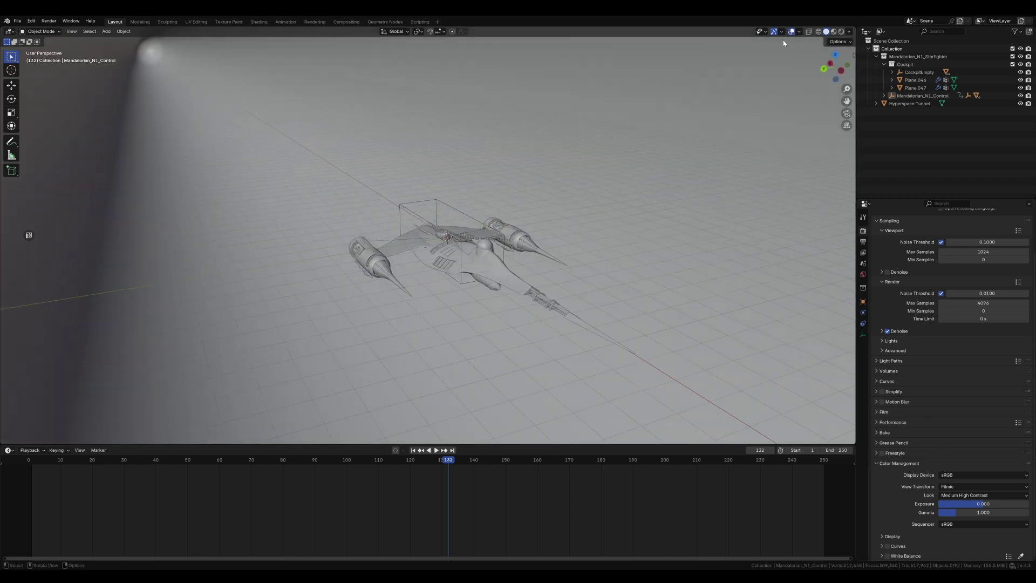
middle_drag(785, 43, 490, 215)
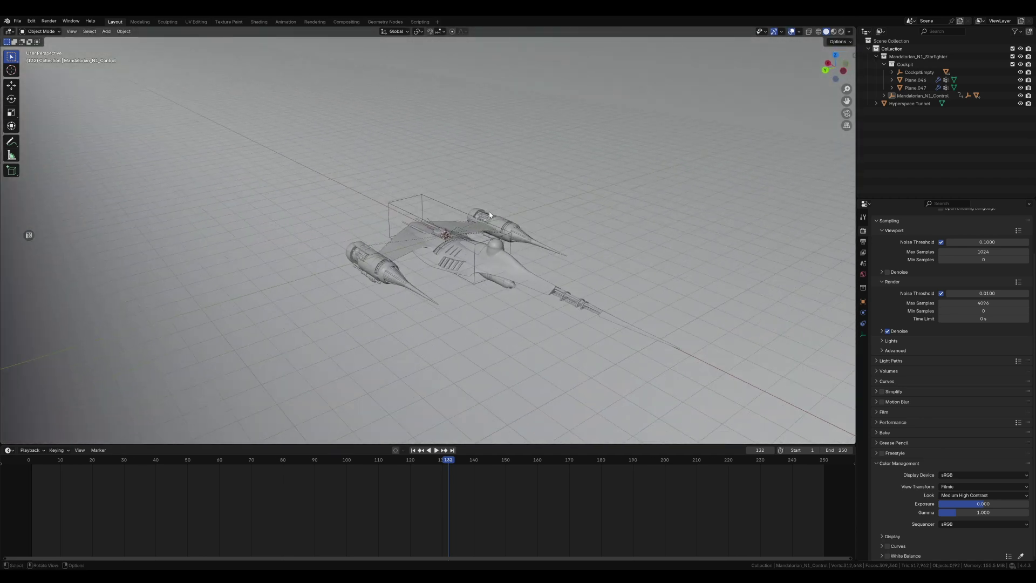
Try moving only the starfighter's body mesh and cancel the move.
click(465, 229)
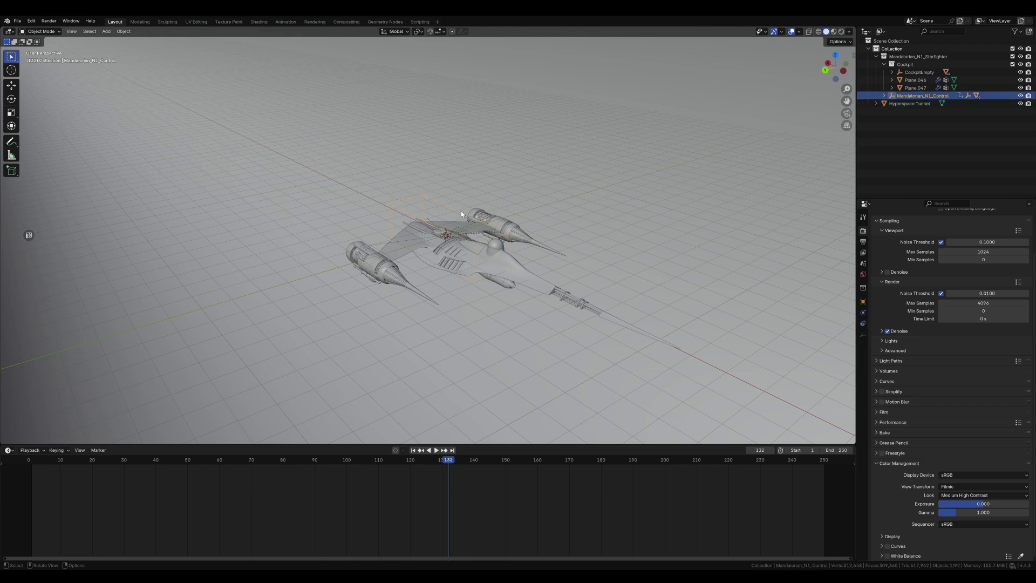
click(438, 239)
key(g)
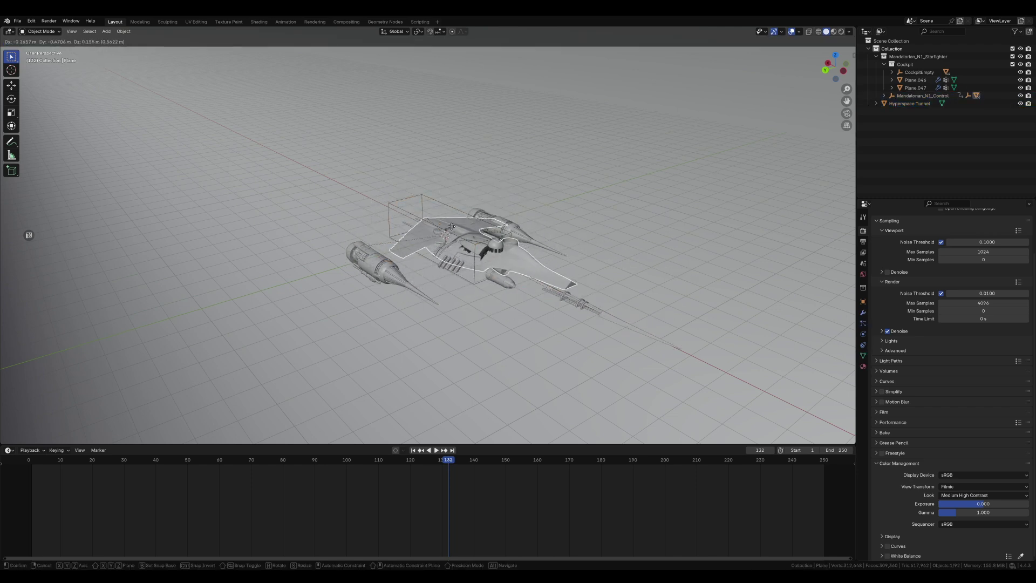
right_click(455, 236)
Select the starfighter's Mandalorian_N1_Control empty and test moving the whole ship with it, cancelling each move.
click(448, 205)
key(g)
right_click(498, 219)
mouse_move(542, 242)
middle_down()
mouse_move(512, 227)
mouse_move(545, 238)
middle_up()
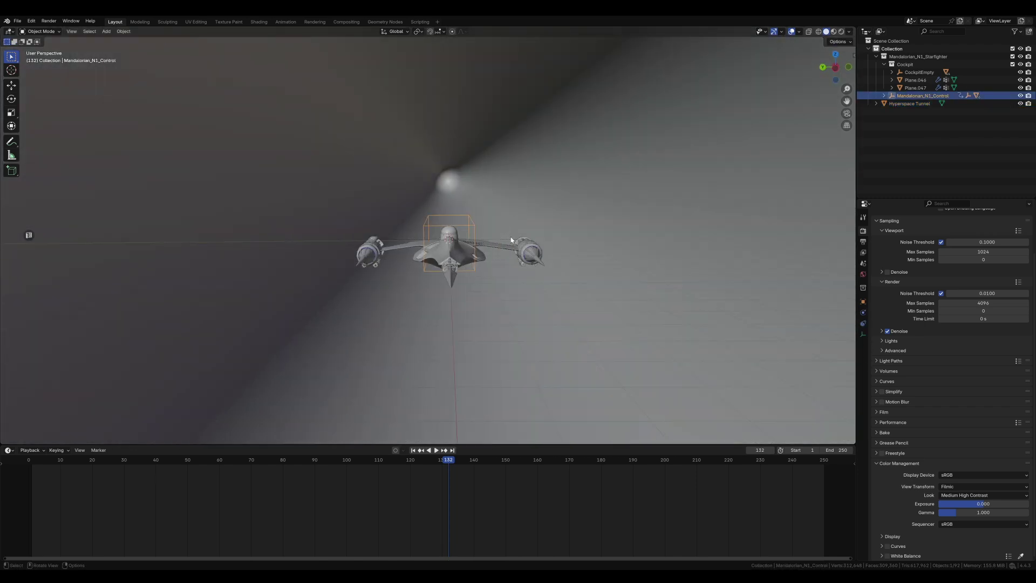
key(g)
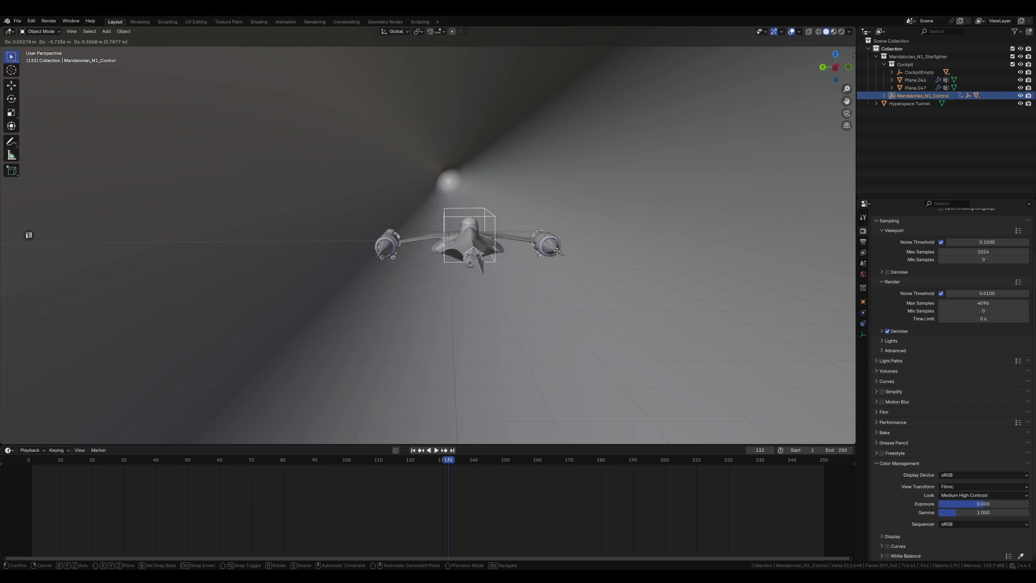
key(Escape)
At frame 1, set the control empty's X rotation to -21° and keyframe it.
click(415, 451)
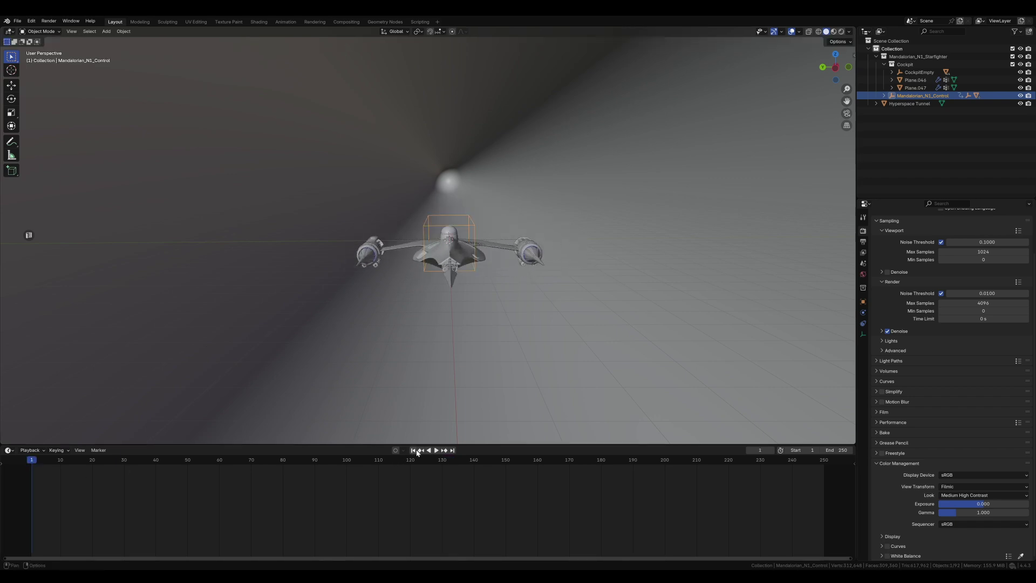
click(862, 304)
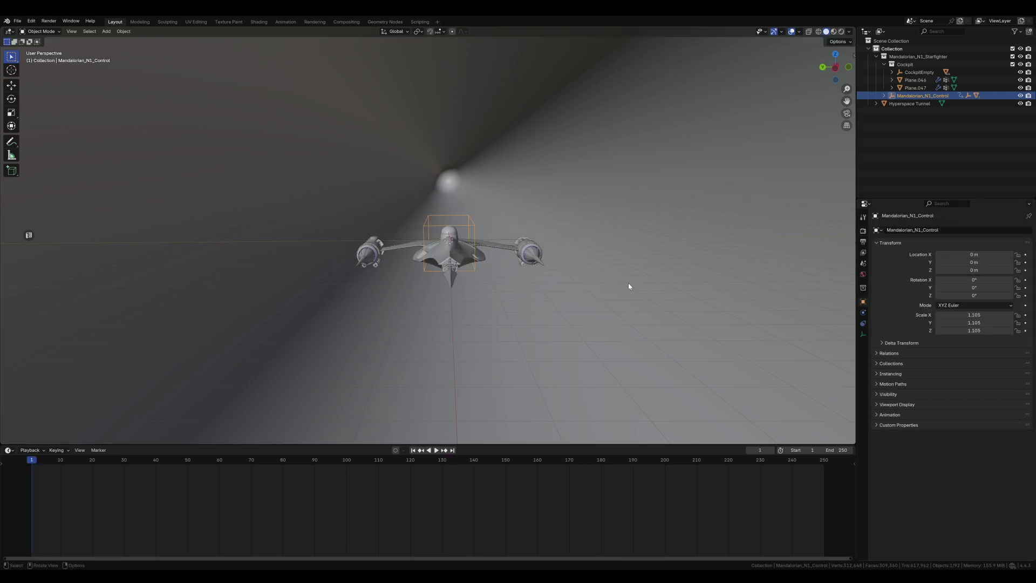
drag(974, 279, 952, 280)
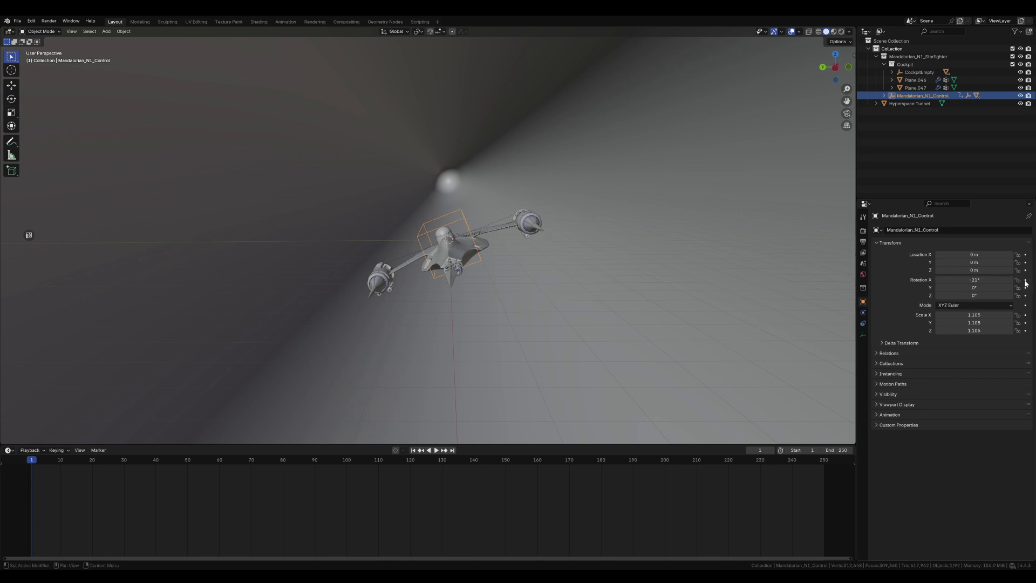
click(1025, 280)
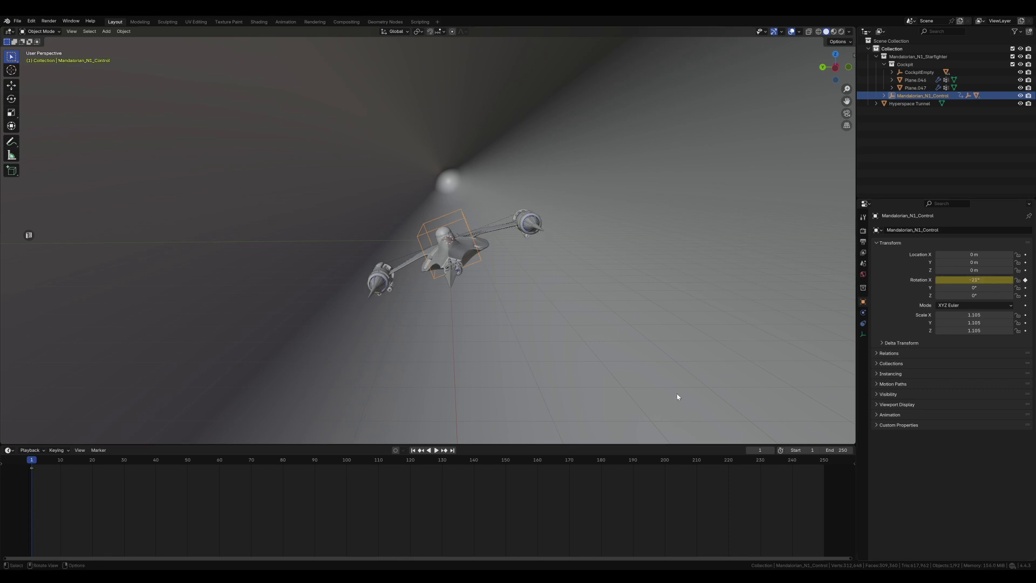
Set the scene's end frame to 120, with the playhead placed on frame 120.
key(space)
click(385, 464)
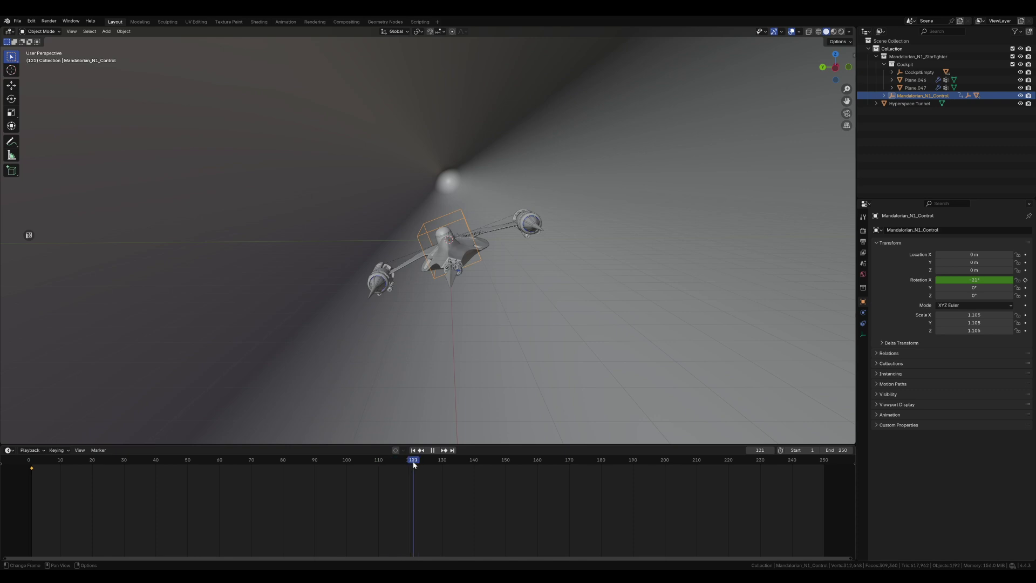
click(835, 449)
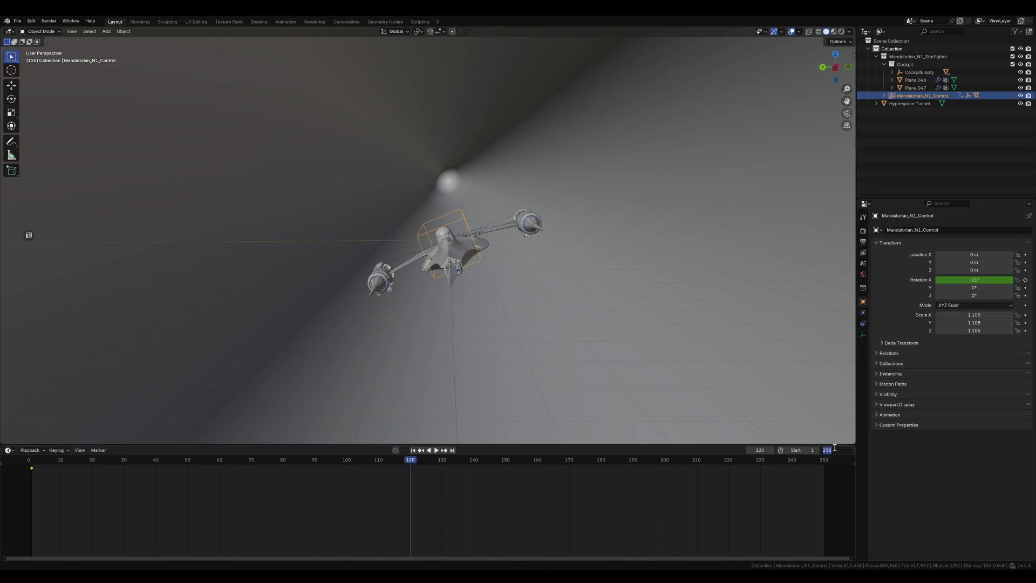
text(120)
key(Return)
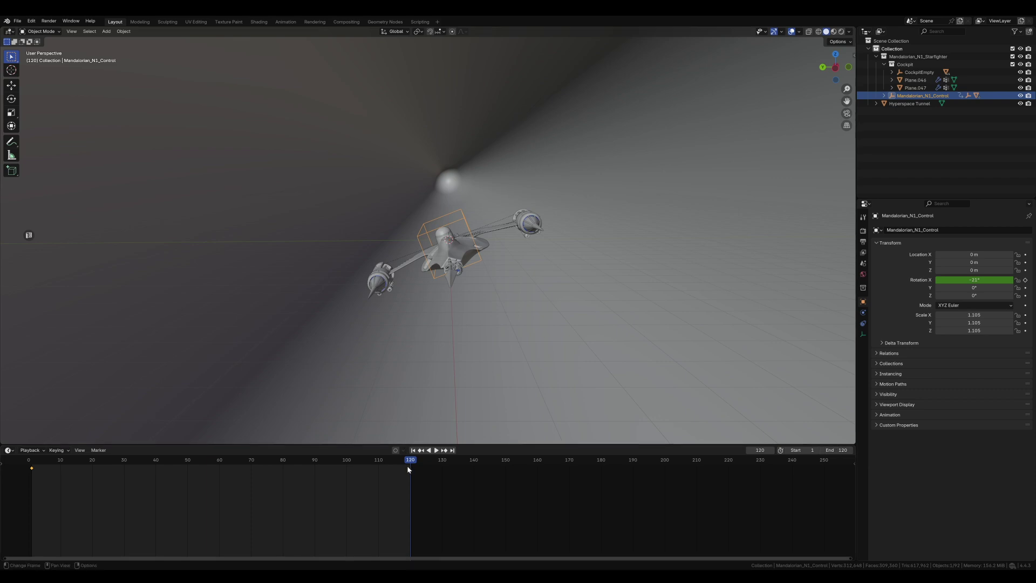
At frame 120, set the control empty's X rotation to about 22° and keyframe it.
click(376, 462)
click(452, 450)
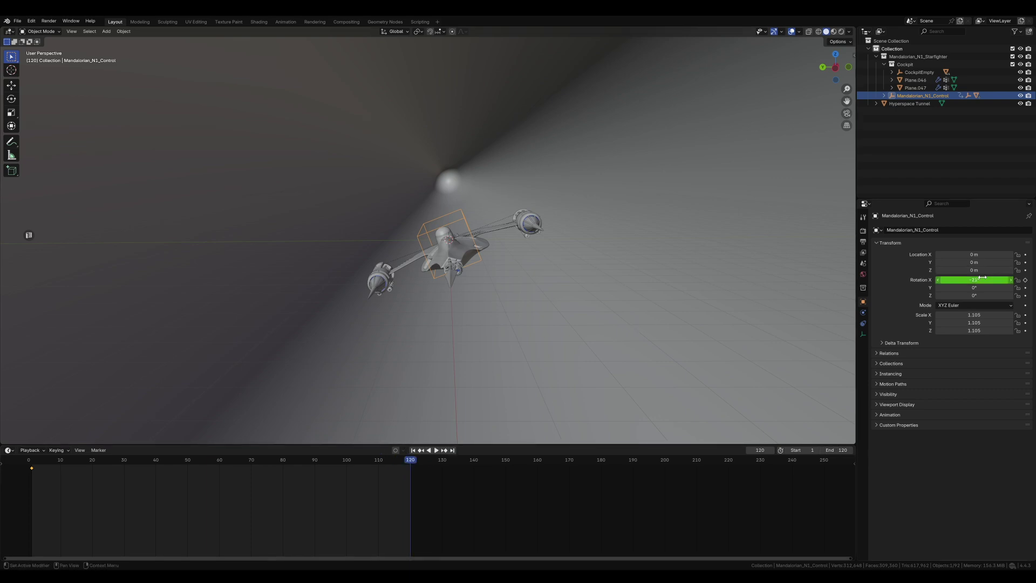
drag(977, 281, 996, 280)
click(1025, 279)
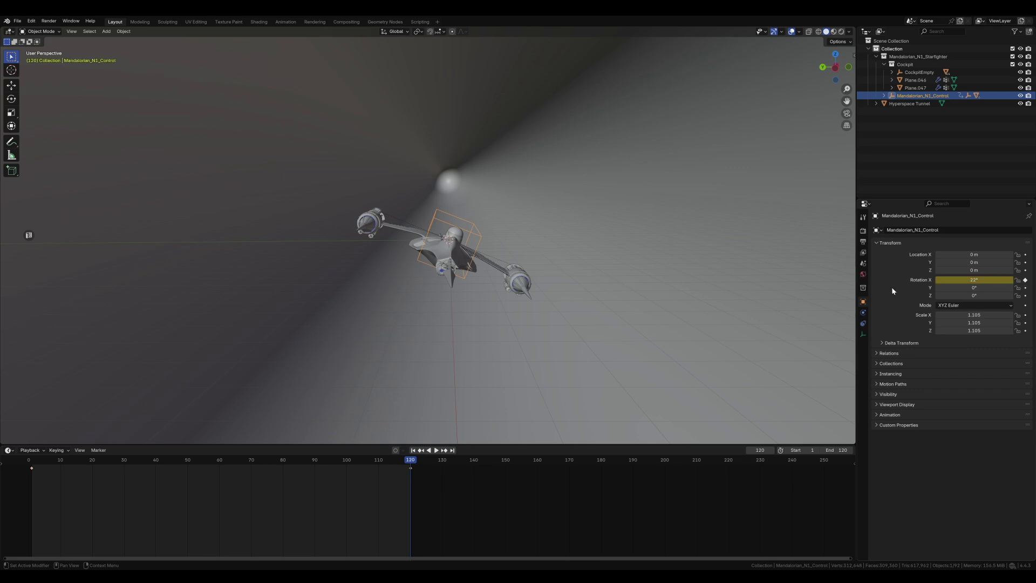
Change the interpolation of the control empty's rotation keyframes, play the banking motion and return to frame 1.
click(413, 450)
drag(502, 527, 37, 467)
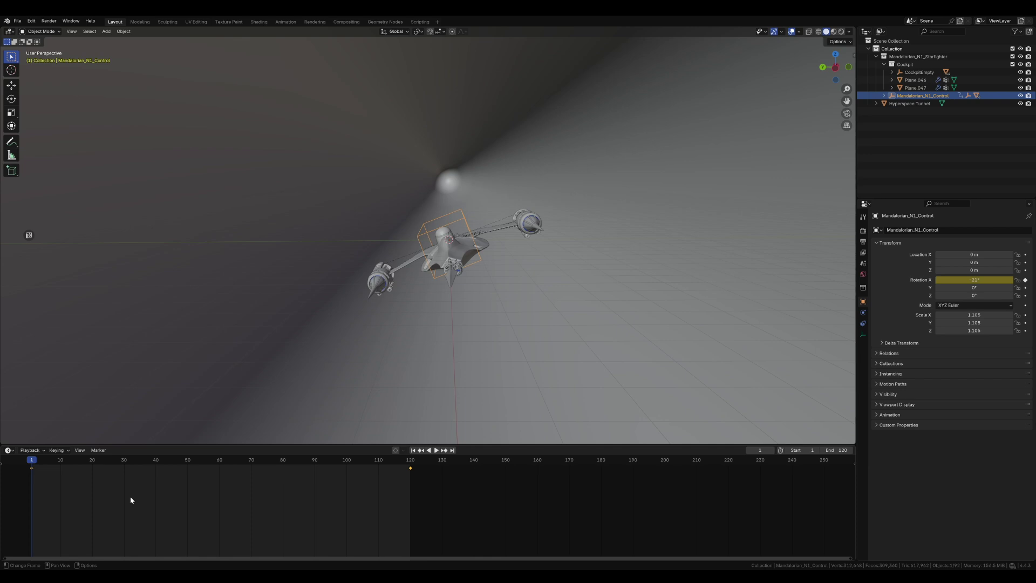
key(t)
click(40, 520)
key(space)
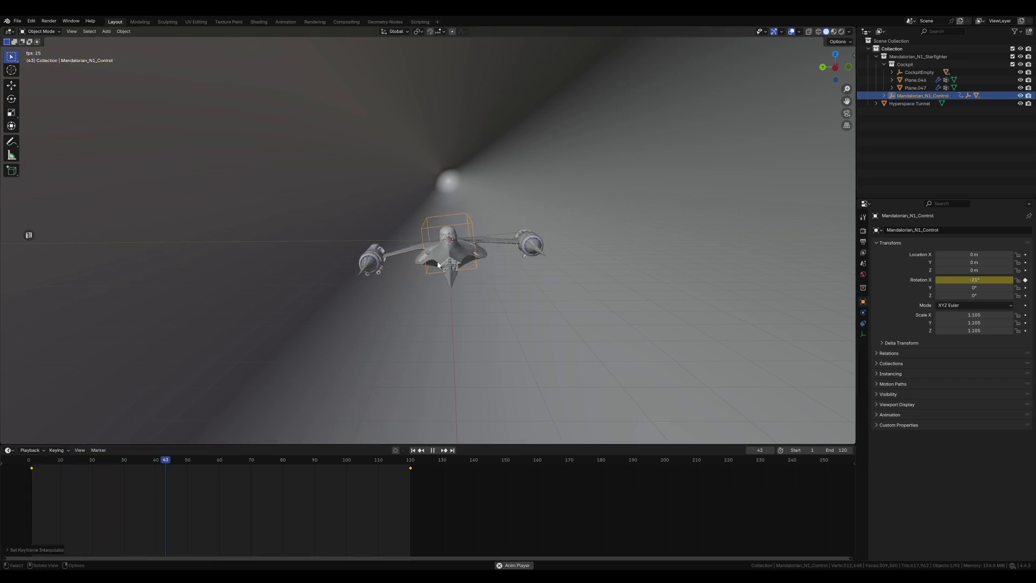
click(418, 451)
Add a camera and move it about 10.3 m along the Y axis, off to the starfighter's side.
middle_drag(500, 283, 580, 245)
key(shift+a)
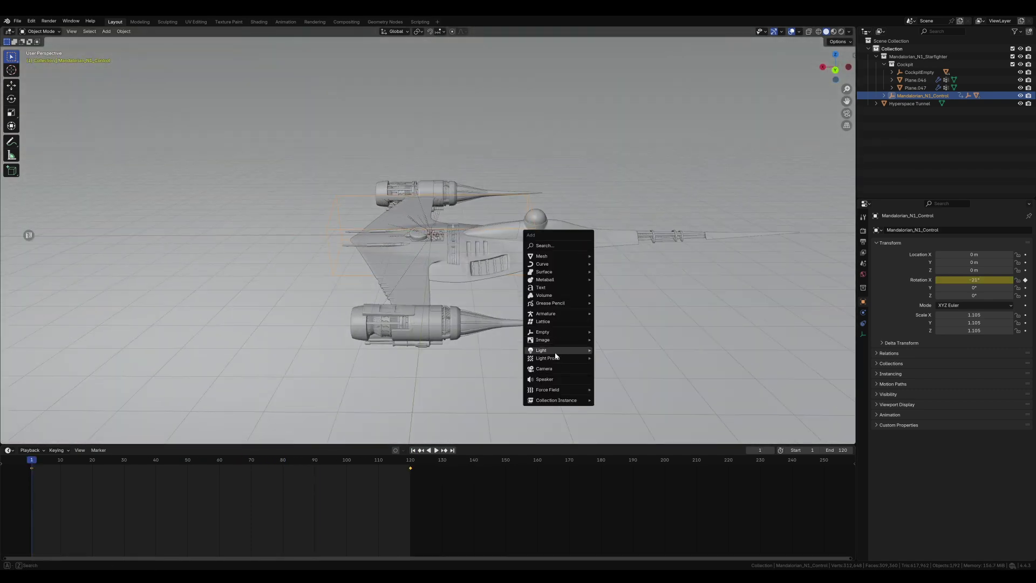
click(552, 370)
middle_drag(490, 263, 545, 256)
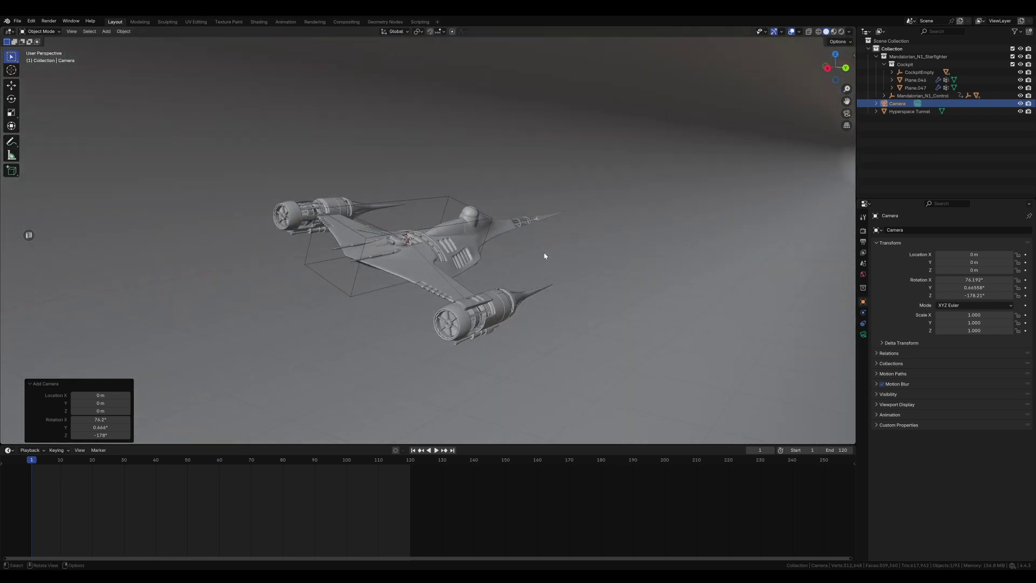
key(g)
key(z)
key(y)
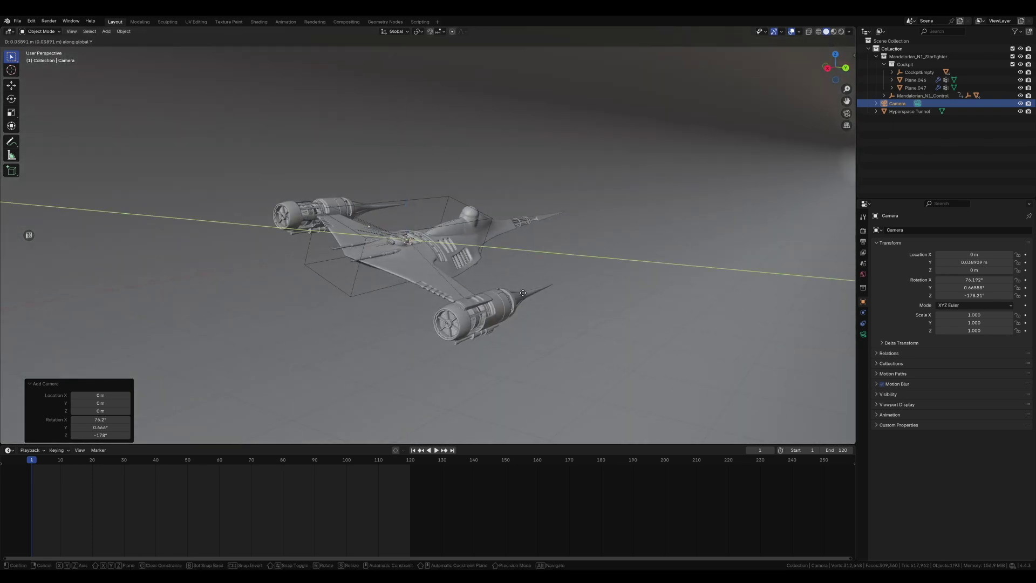
click(92, 339)
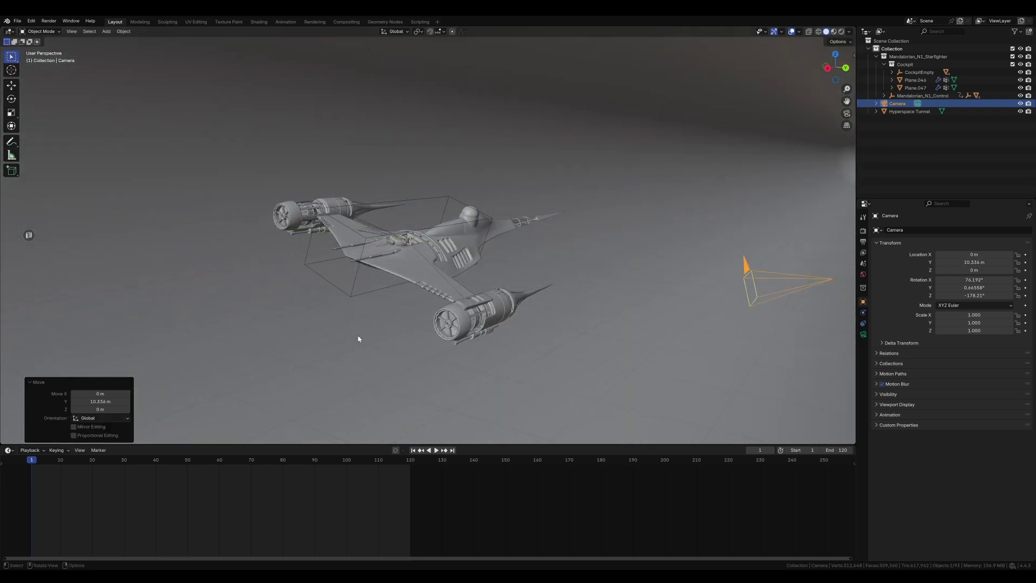
Give the camera a Track To constraint targeting the Mandalorian_N1_Control empty.
shift+middle_drag(738, 316, 647, 311)
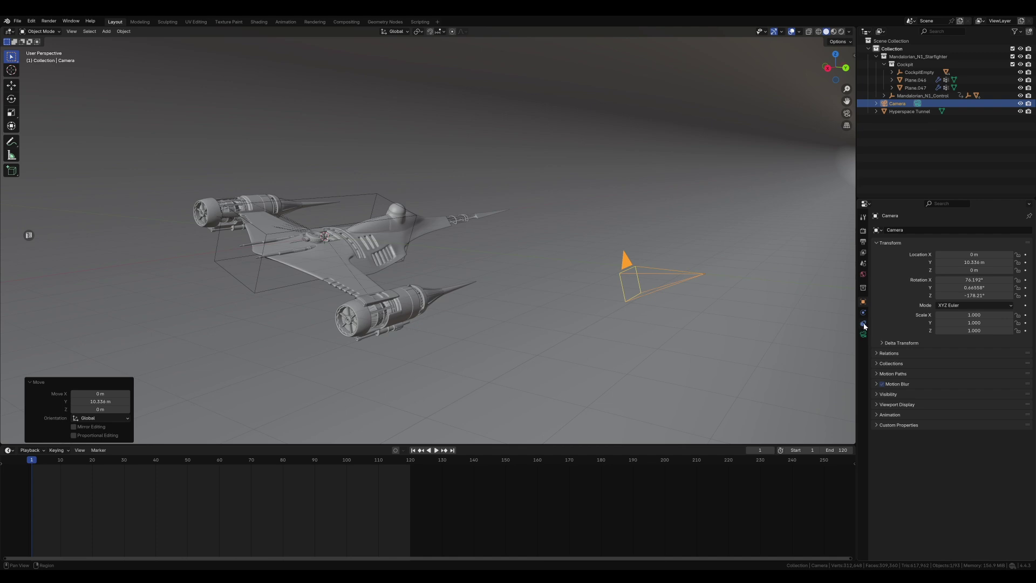
click(863, 324)
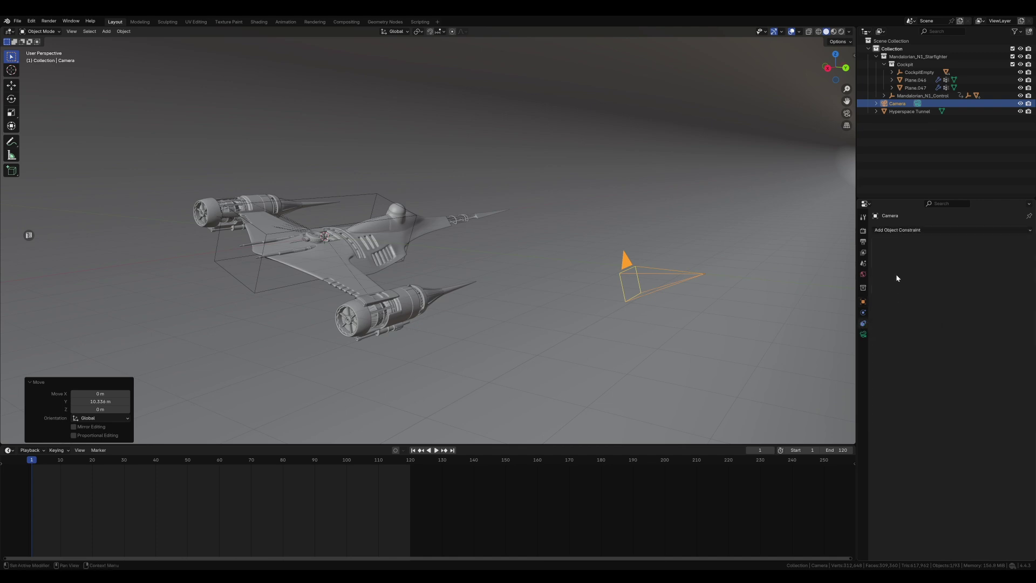
click(927, 229)
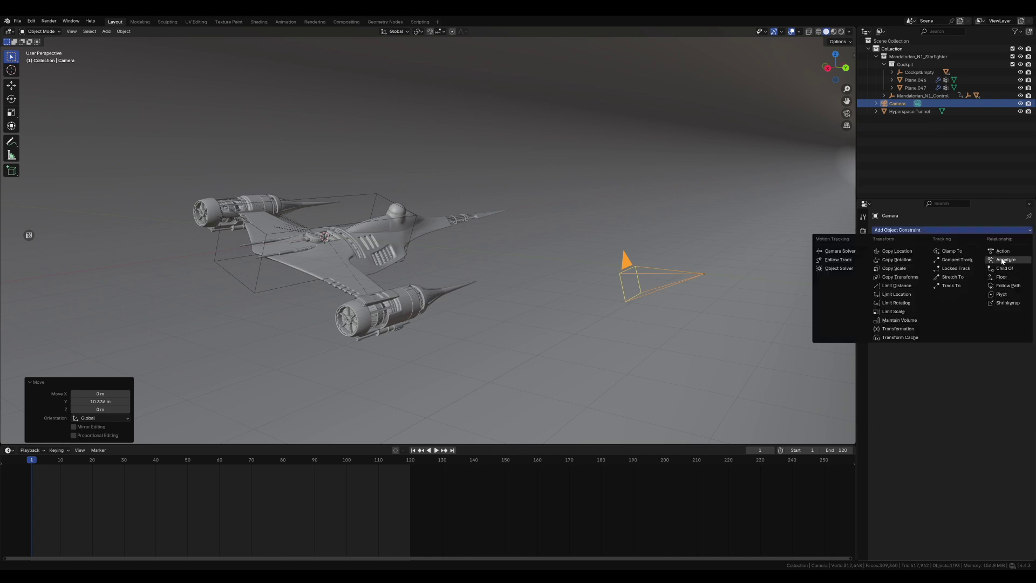
click(952, 286)
click(1017, 255)
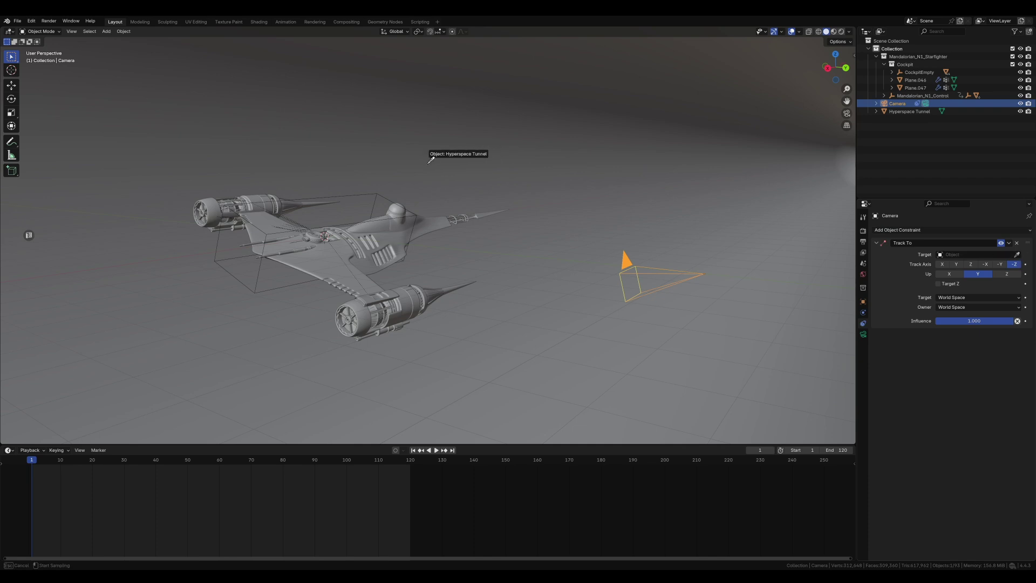
click(373, 186)
Move the camera about -30.2 m along the X axis and switch to the camera view.
middle_drag(378, 188, 625, 326)
key(g)
key(x)
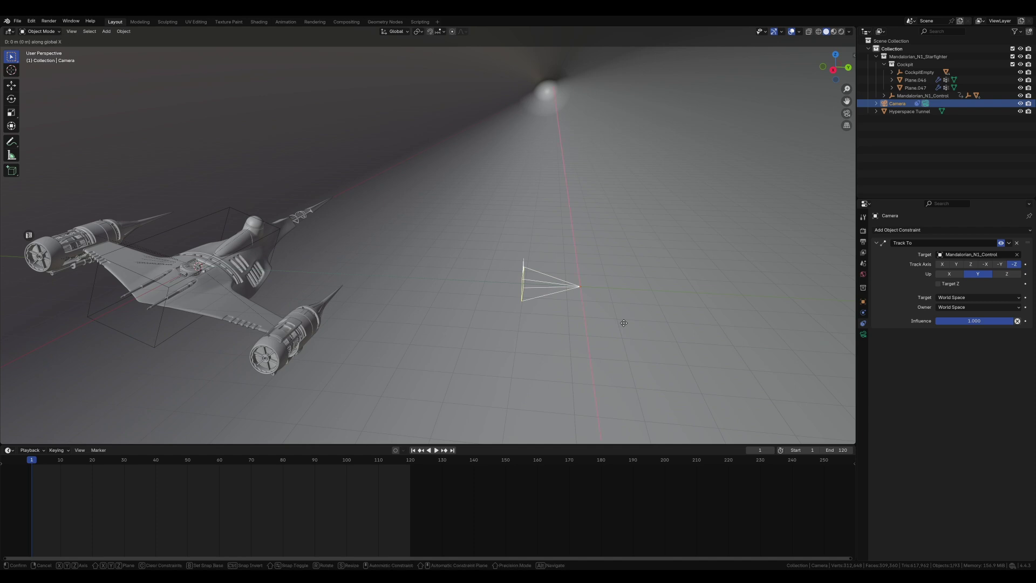
click(631, 188)
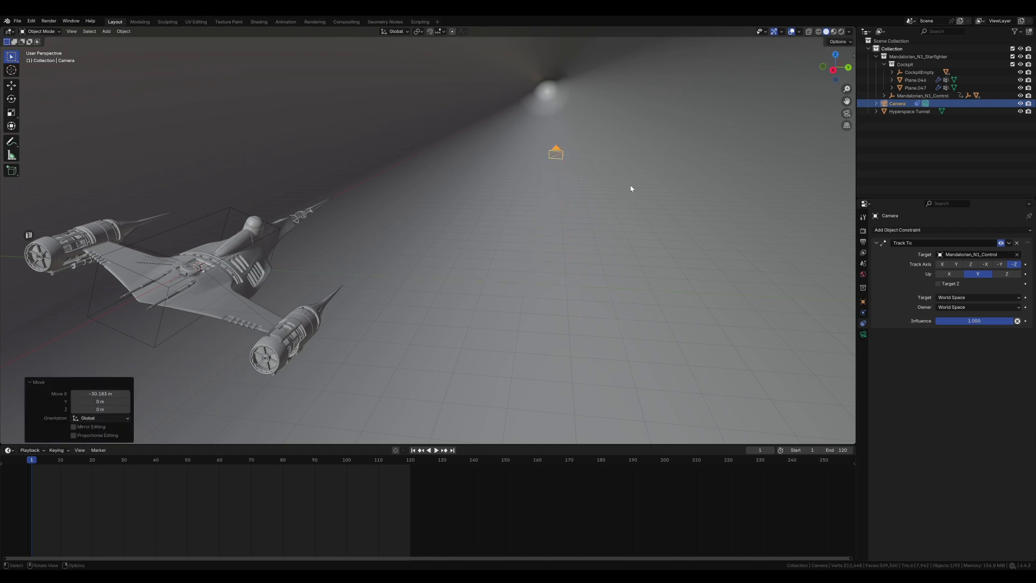
click(847, 113)
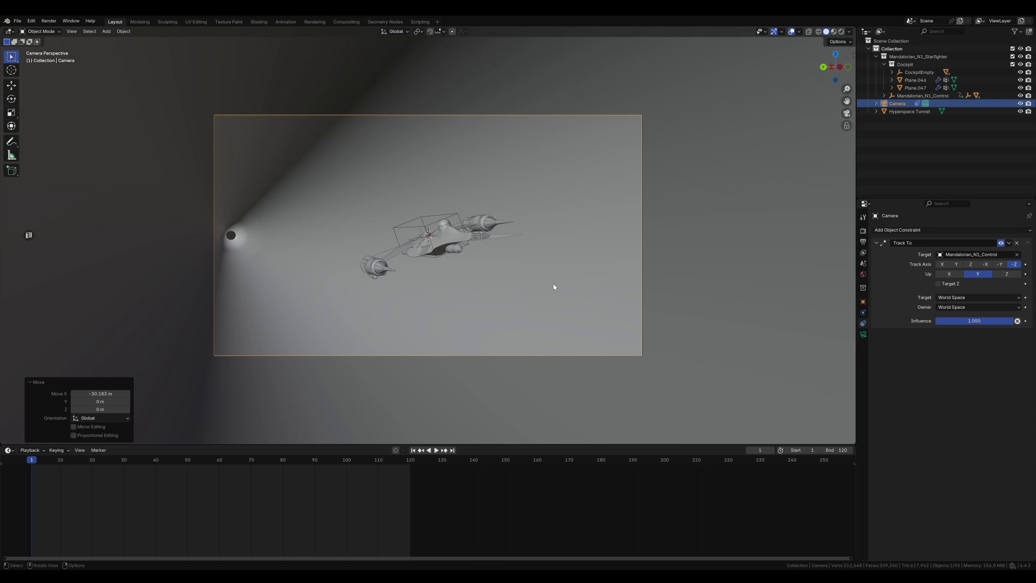
Keyframe the camera's location at frame 1 and show its transform values.
key(k)
click(602, 257)
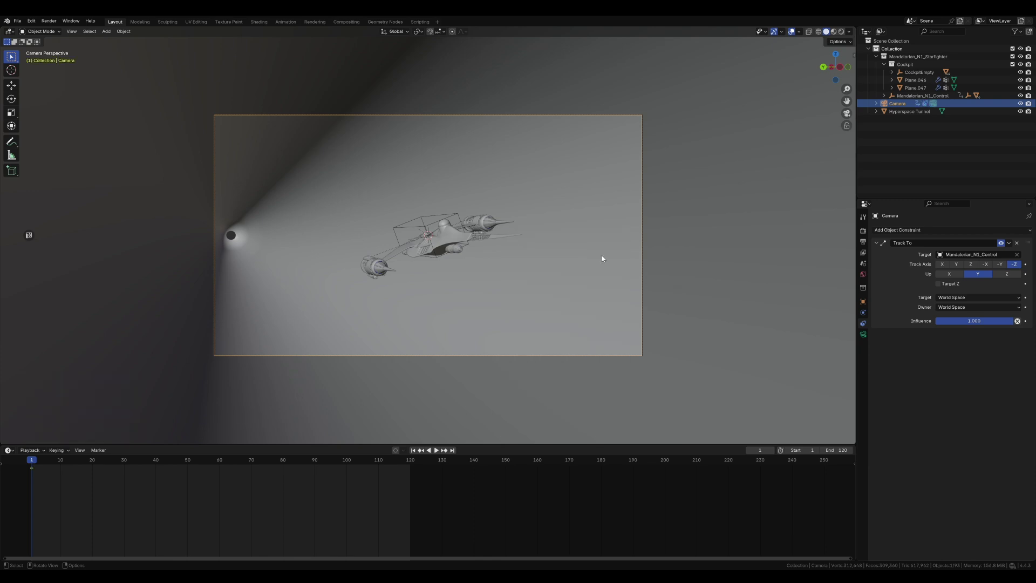
click(863, 302)
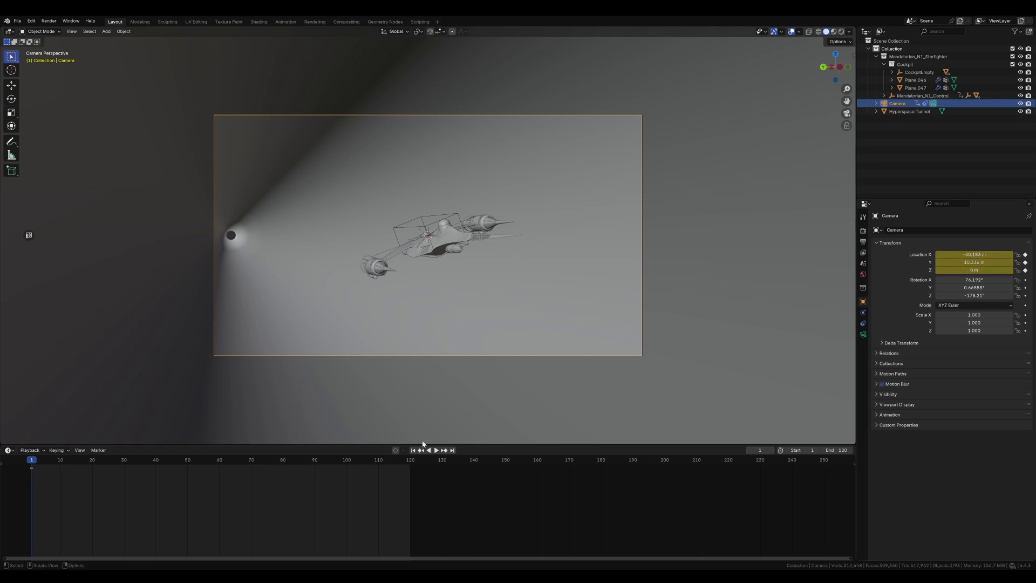
At frame 120, set the camera's X location to about 36.2 m, keyframe its location and scrub back through the move.
click(453, 450)
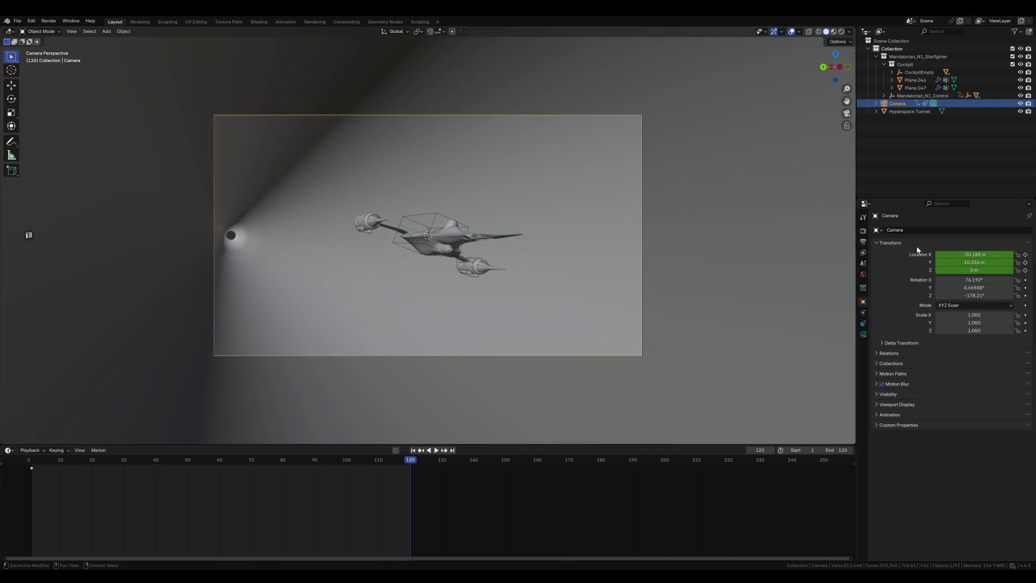
drag(978, 255, 1034, 254)
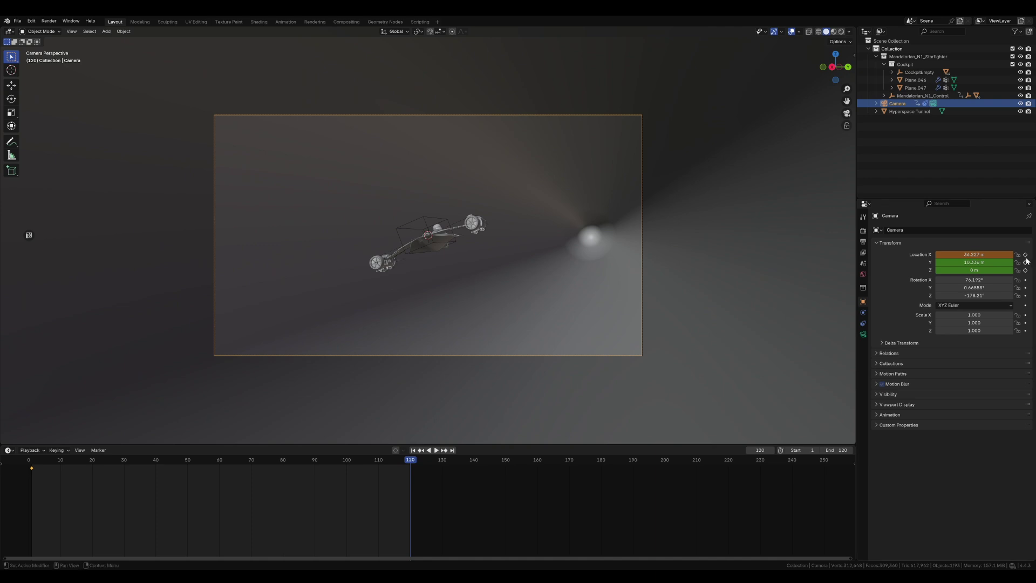
key(i)
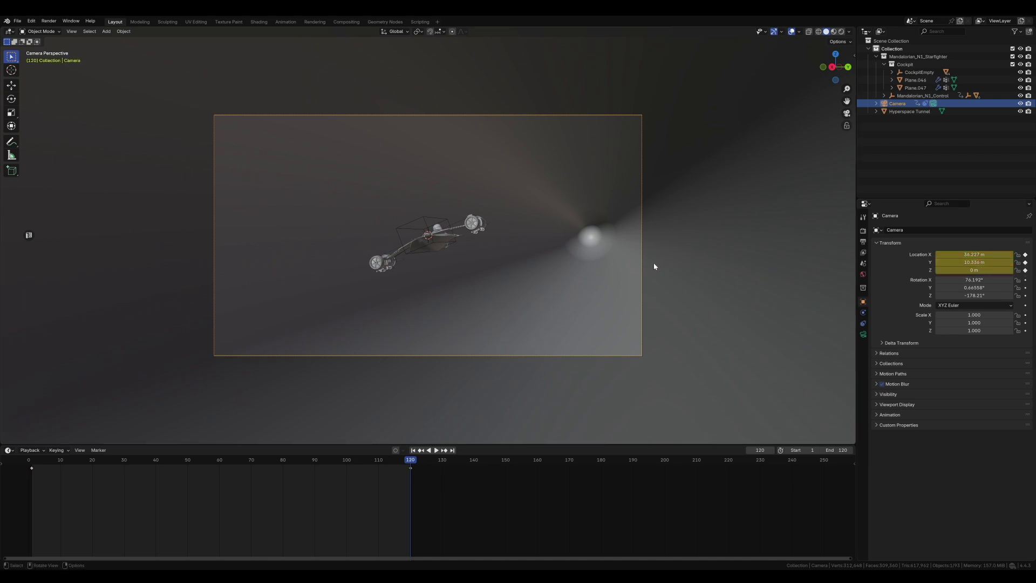
drag(418, 460, 54, 479)
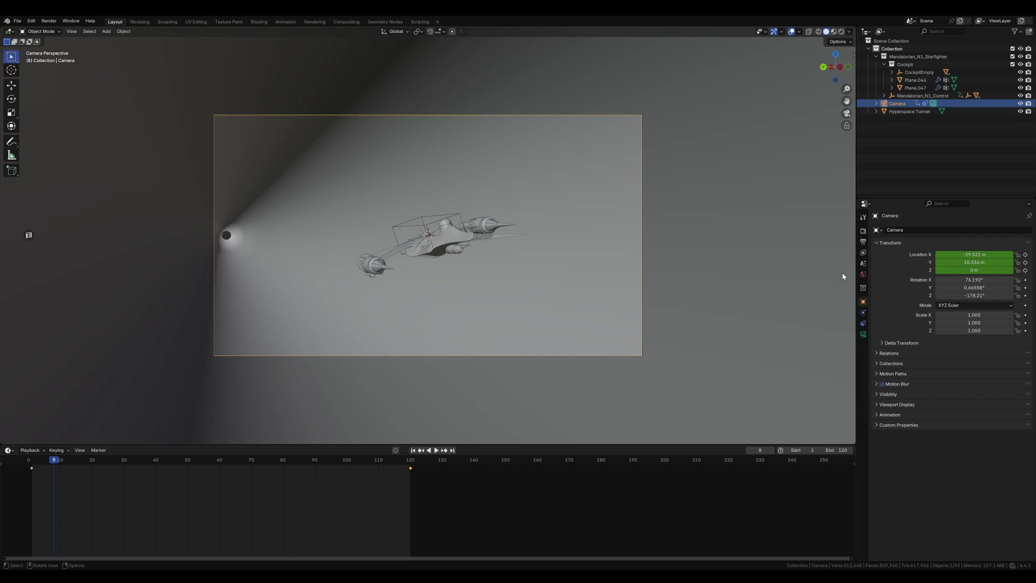
Set the camera's clip end to 10000 m, play the camera move and return to frame 1.
click(864, 335)
click(974, 316)
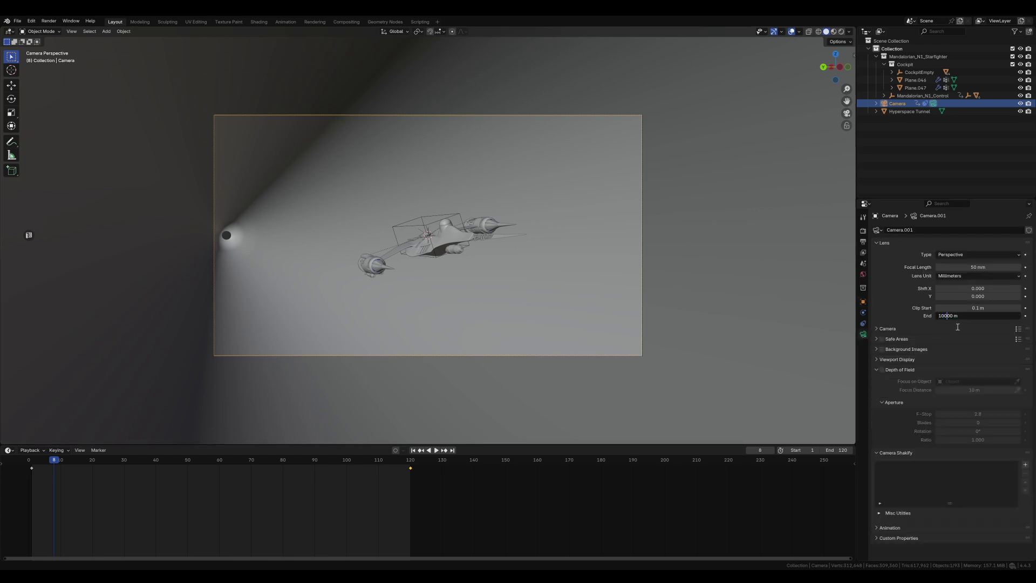
key(Return)
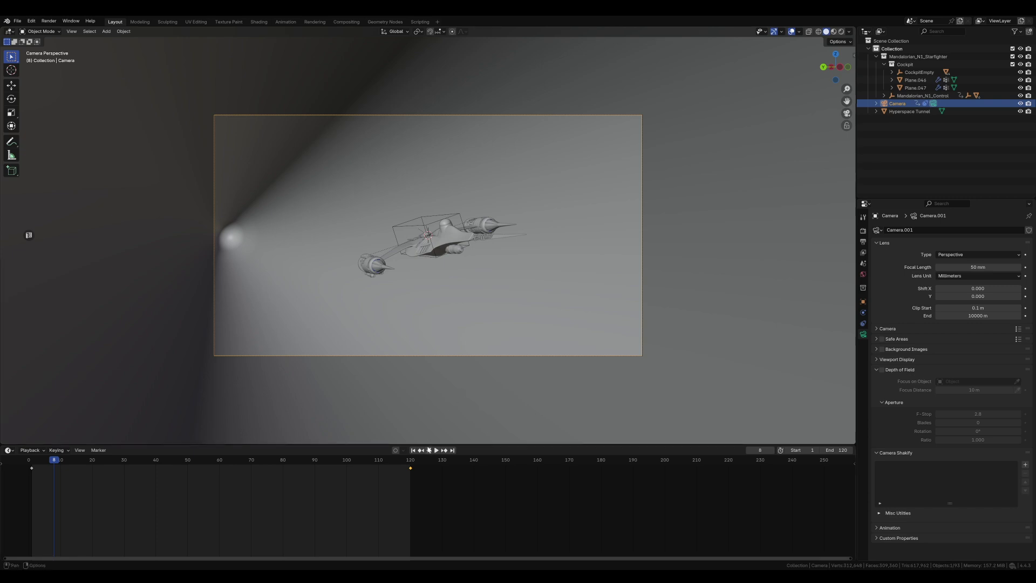
key(space)
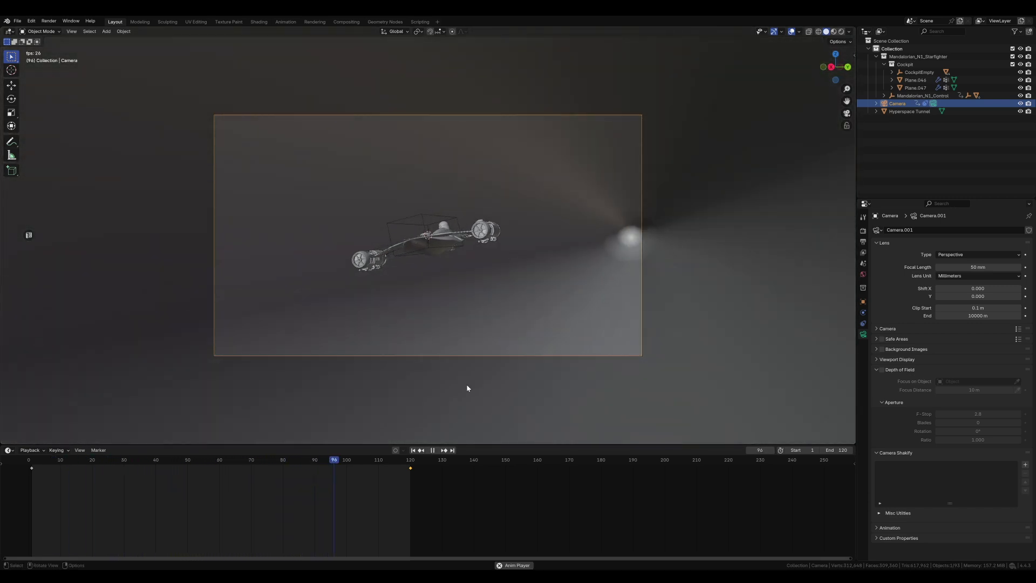
key(space)
click(414, 451)
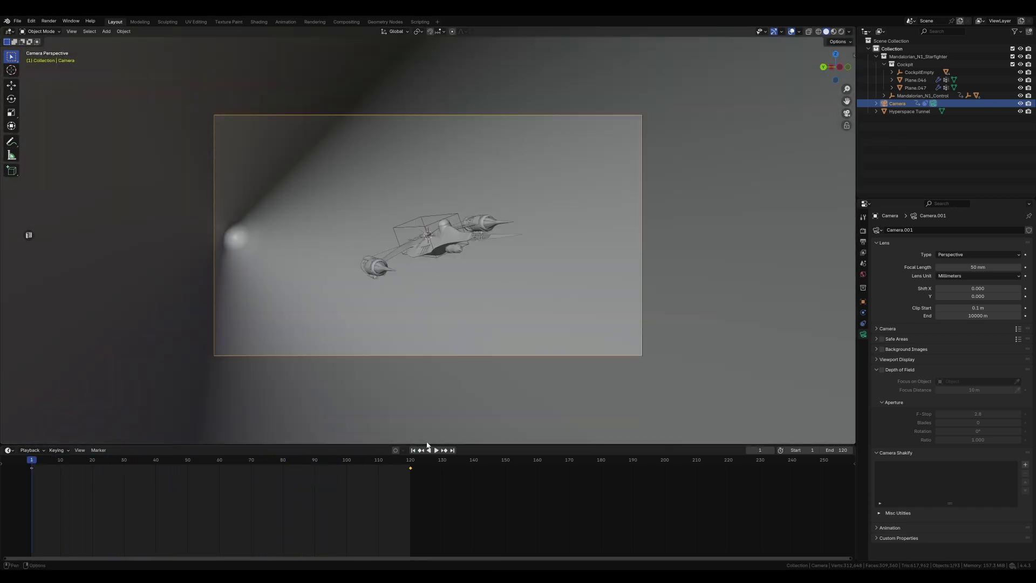
Switch the viewport to rendered shading and raise the camera's passepartout to 1.000 to black out the area outside the frame.
click(842, 31)
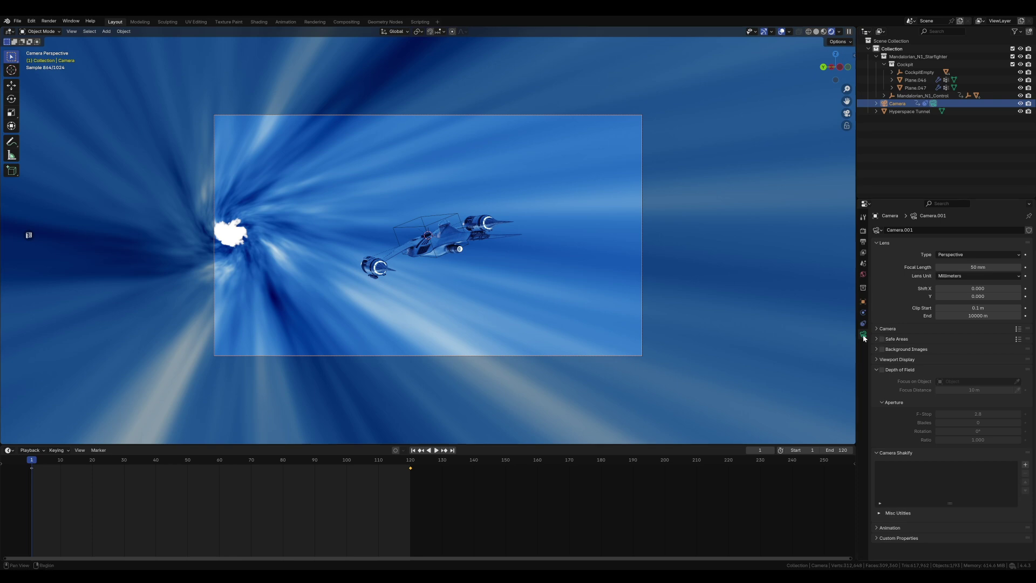
click(915, 359)
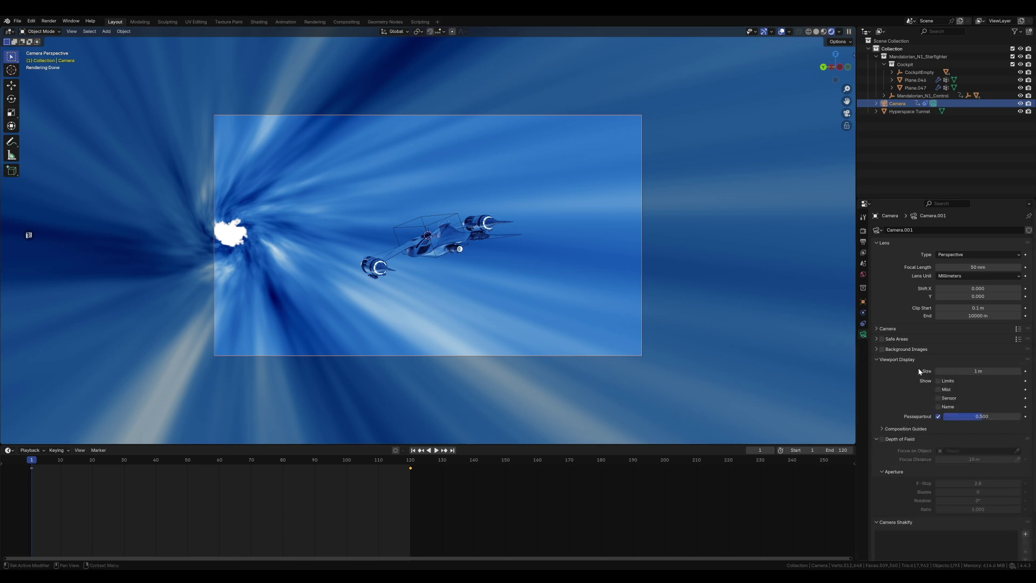
click(938, 417)
click(939, 417)
click(940, 417)
click(939, 417)
drag(980, 420, 1019, 418)
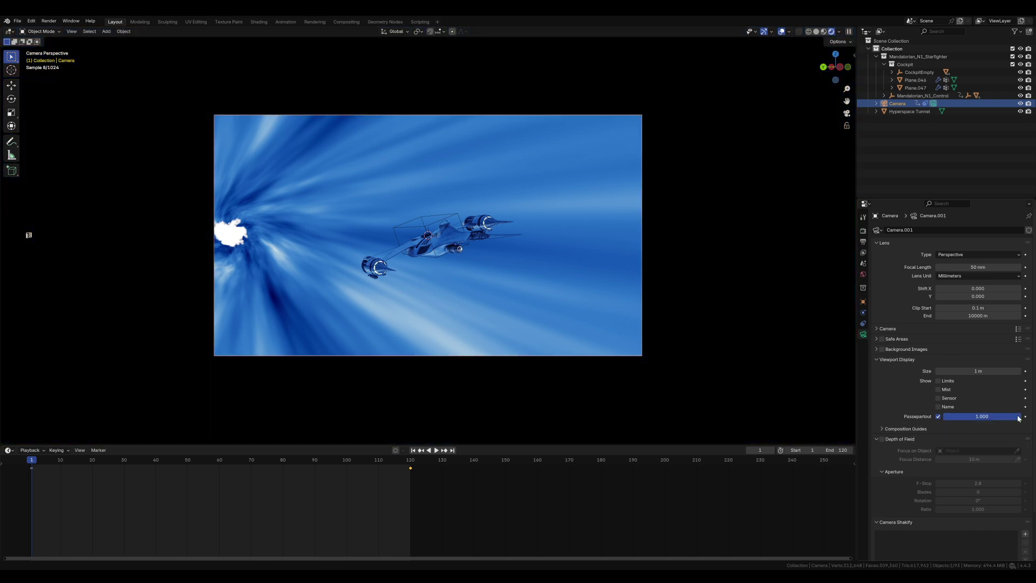
Hide the viewport overlays and play the rendered animation through the camera.
click(782, 32)
key(space)
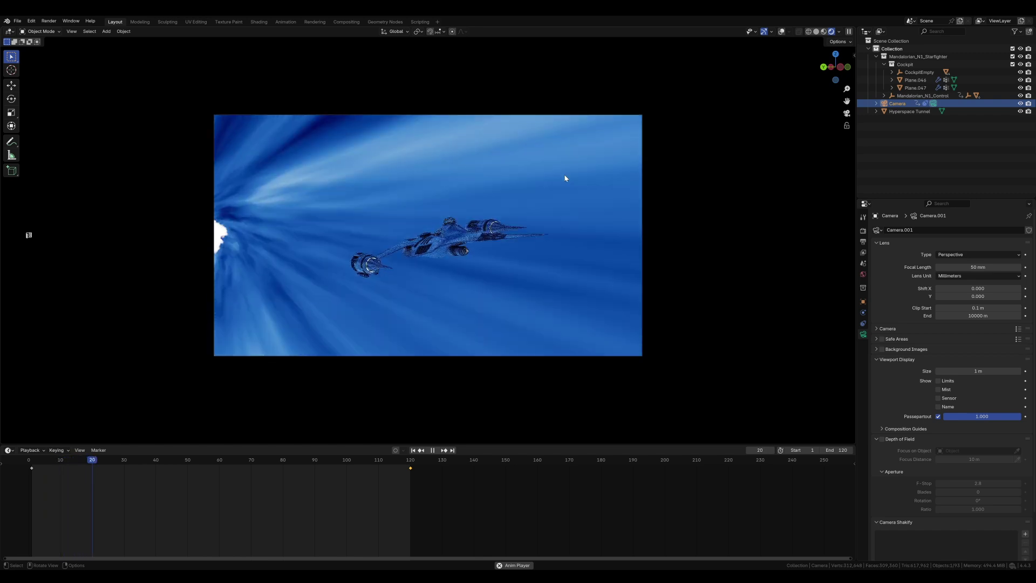